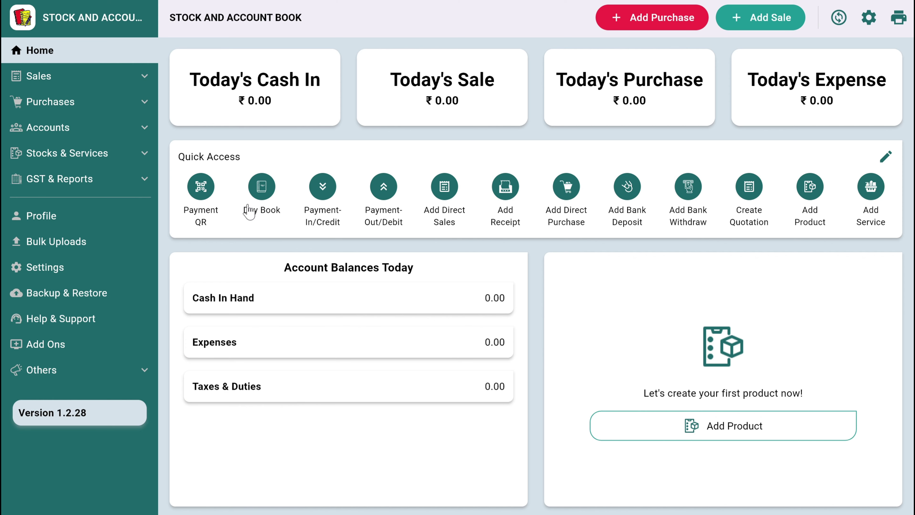
pyautogui.click(214, 198)
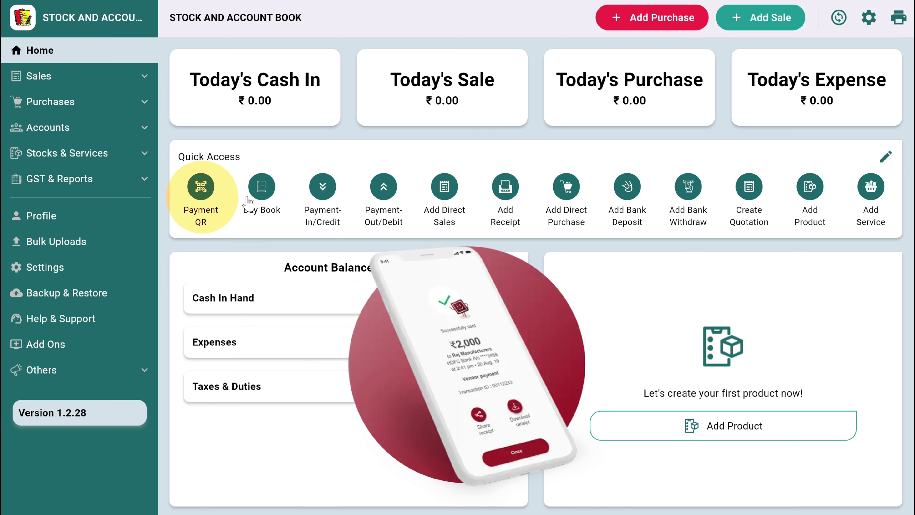
pyautogui.click(261, 204)
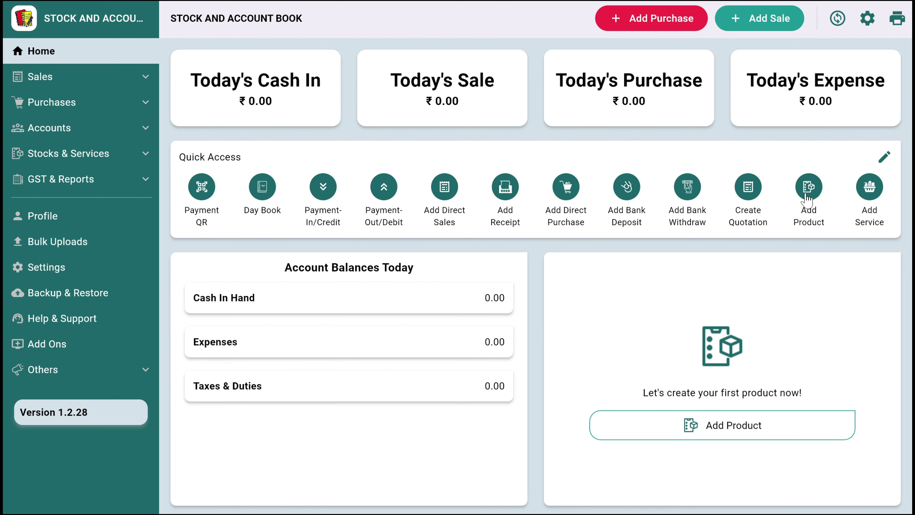
# Step: Start a new product and create the required product category named Foods
pyautogui.click(807, 198)
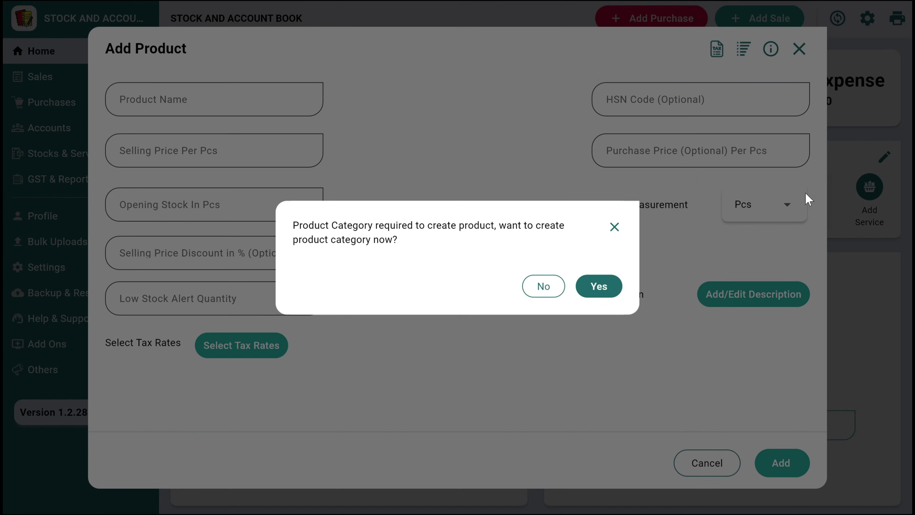
pyautogui.click(589, 290)
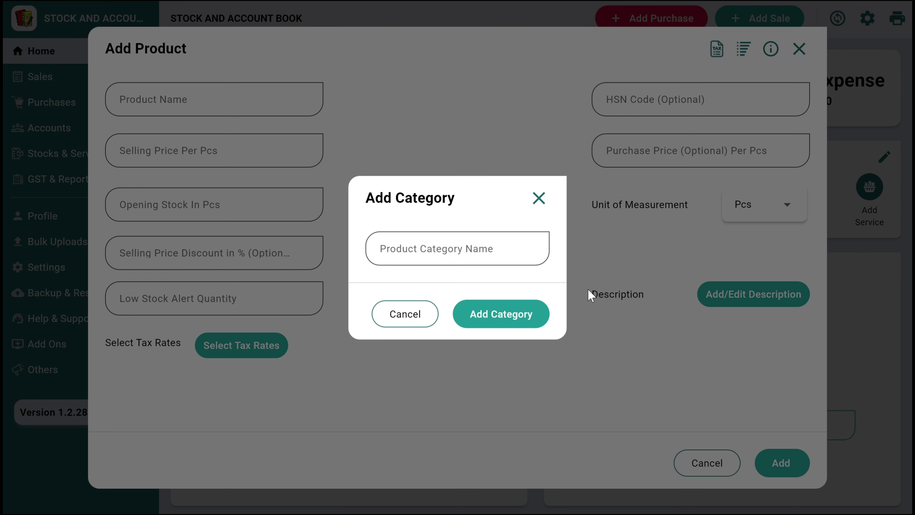
pyautogui.click(485, 247)
pyautogui.write('Cattle')
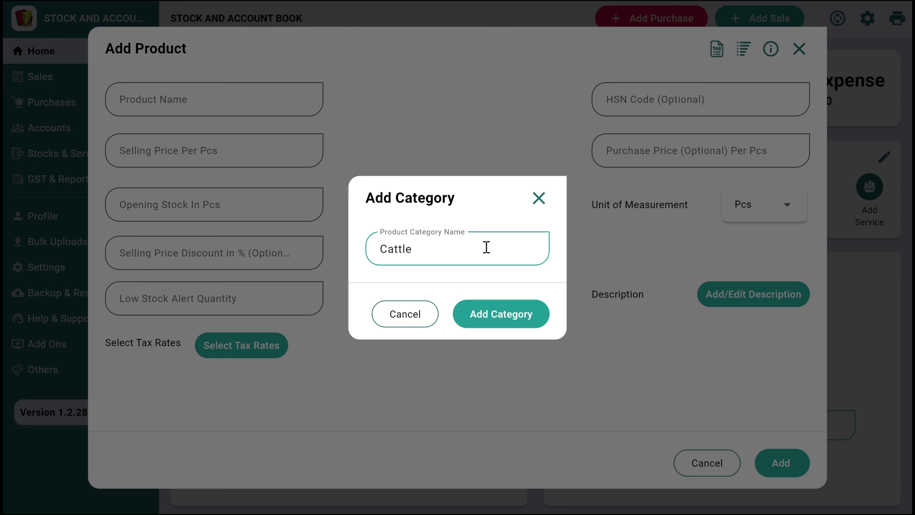
pyautogui.hotkey('ctrl', 'a')
pyautogui.press('BackSpace')
pyautogui.write('Foods')
pyautogui.click(497, 317)
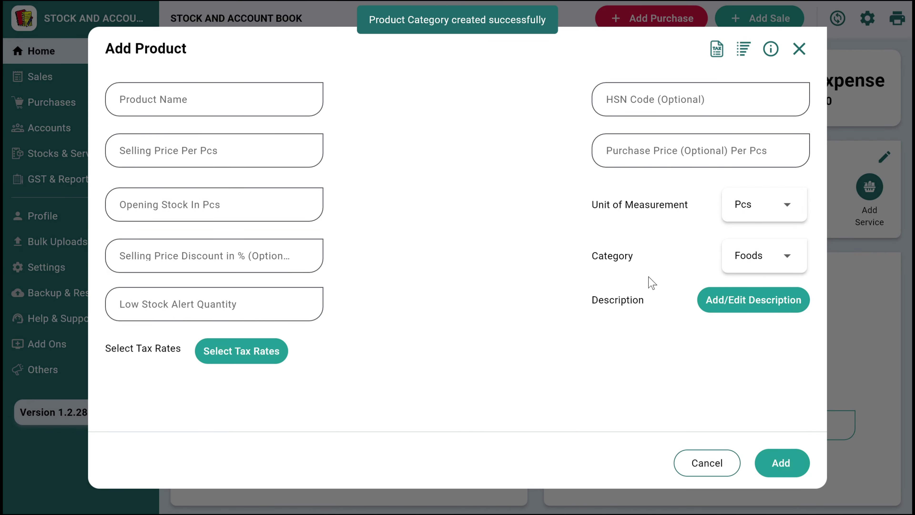
# Step: Name the new product Pet Food and set its selling price to 2000
pyautogui.click(175, 101)
pyautogui.write('P')
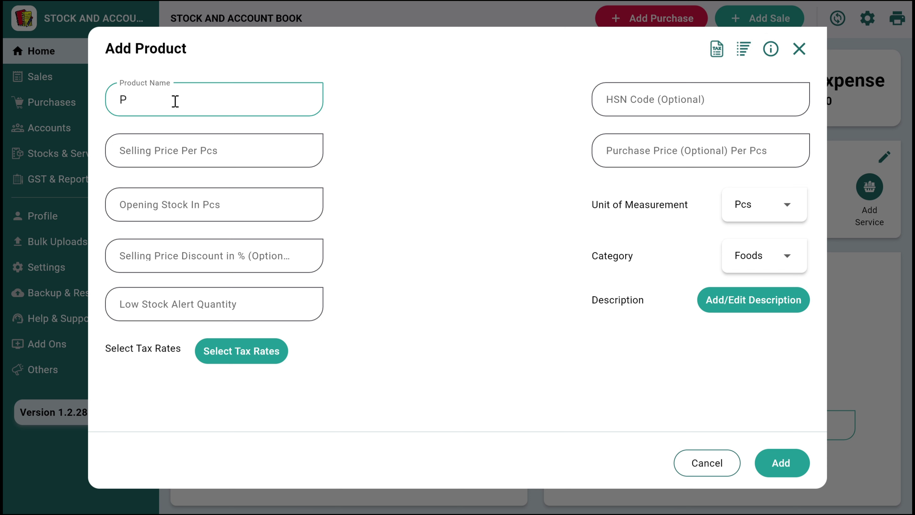
pyautogui.write('et Food')
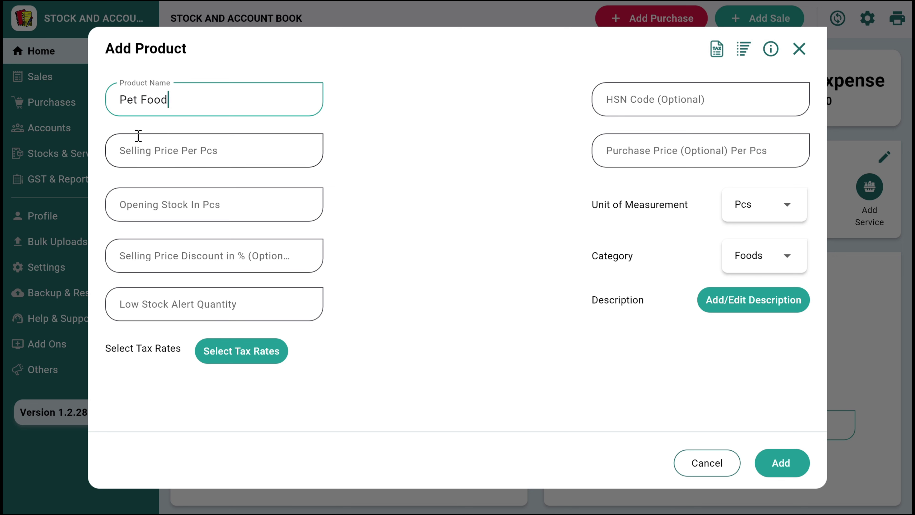
pyautogui.click(158, 146)
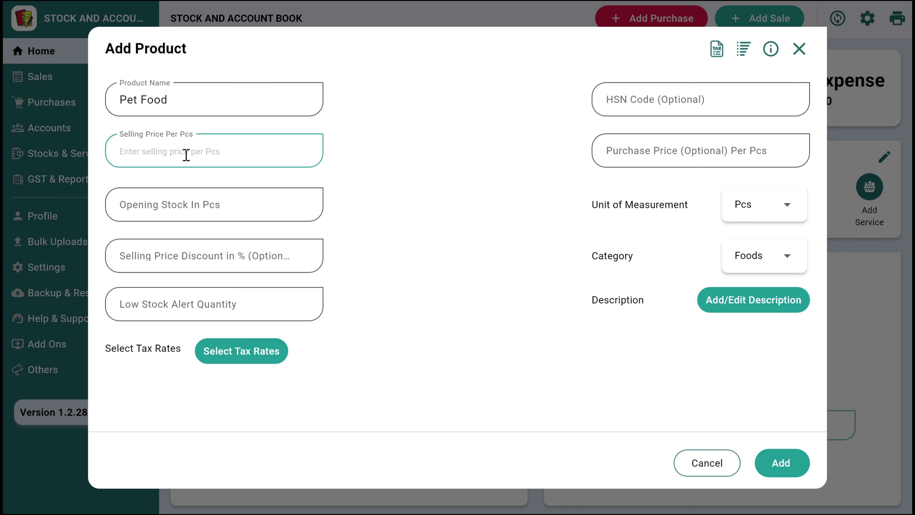
pyautogui.write('2000')
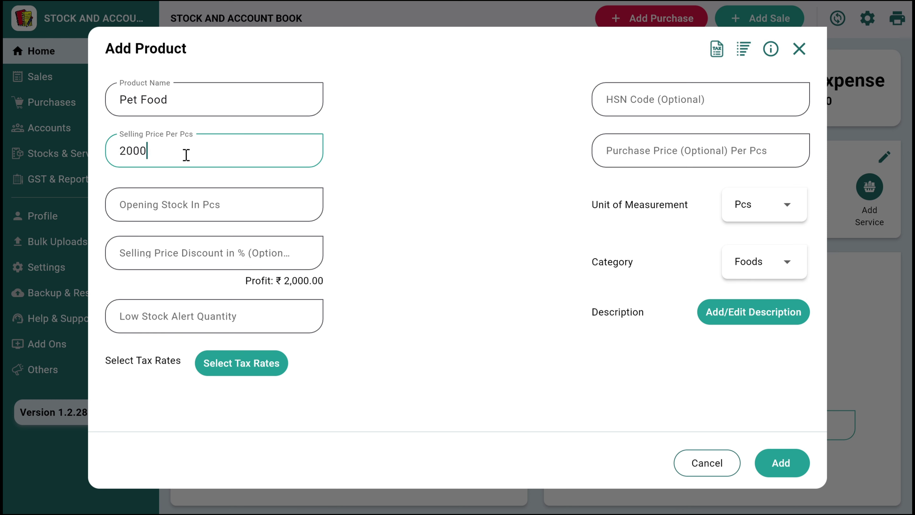
# Step: Set the Pet Food unit of measurement to Bag and its purchase price to 1700
pyautogui.click(743, 219)
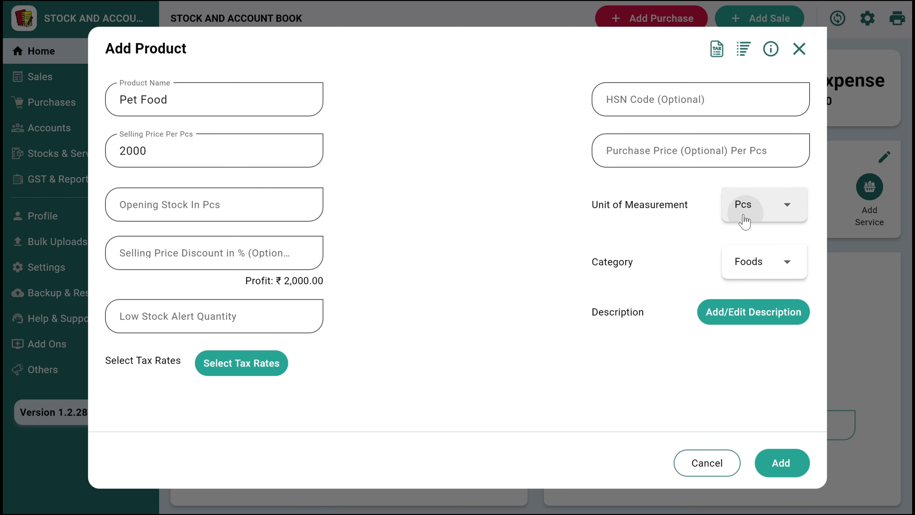
pyautogui.click(733, 123)
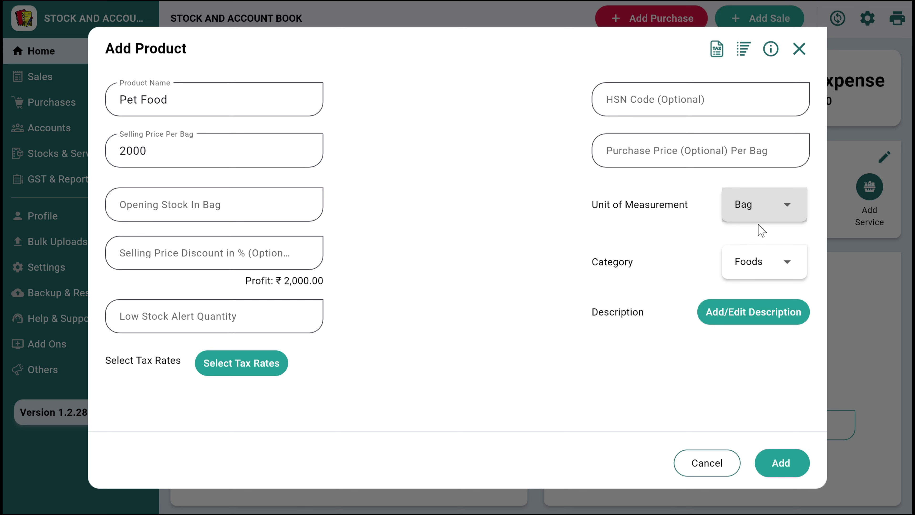
pyautogui.click(648, 146)
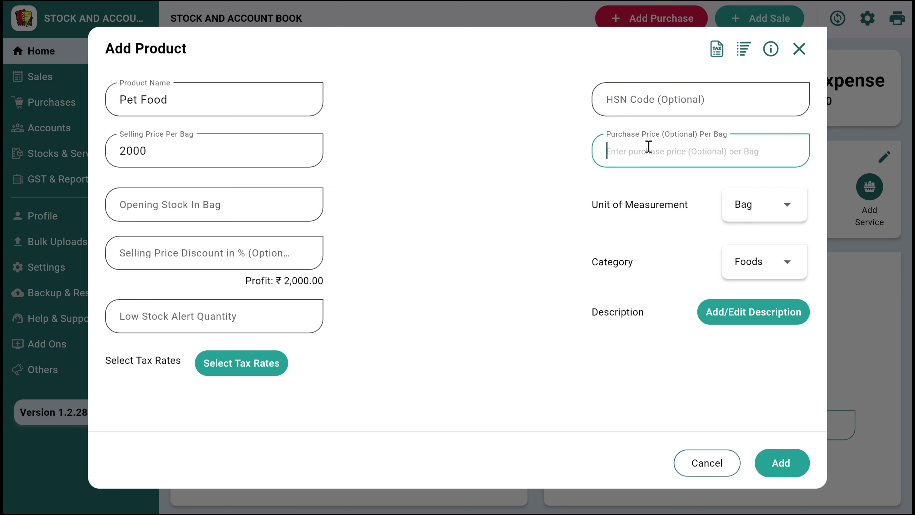
pyautogui.write('1700')
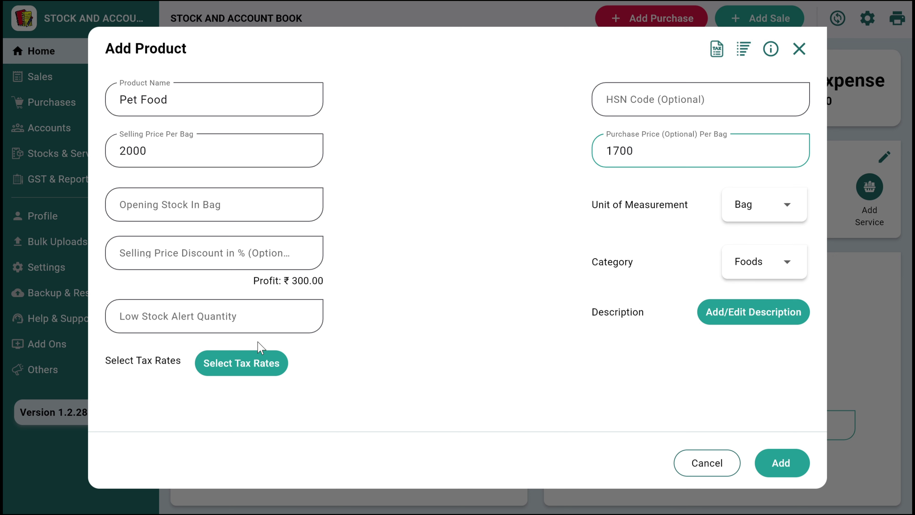
# Step: Set the low stock alert quantity to 2 and save the Pet Food product
pyautogui.click(246, 361)
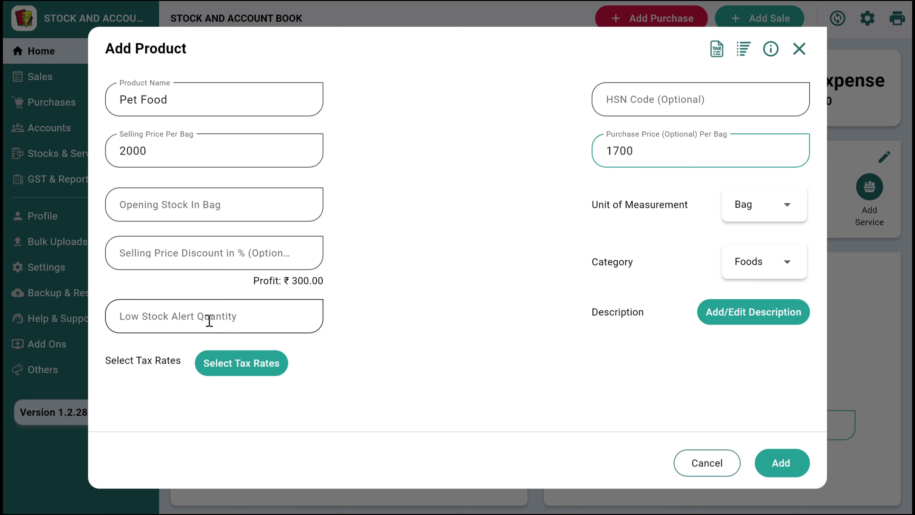
pyautogui.click(201, 316)
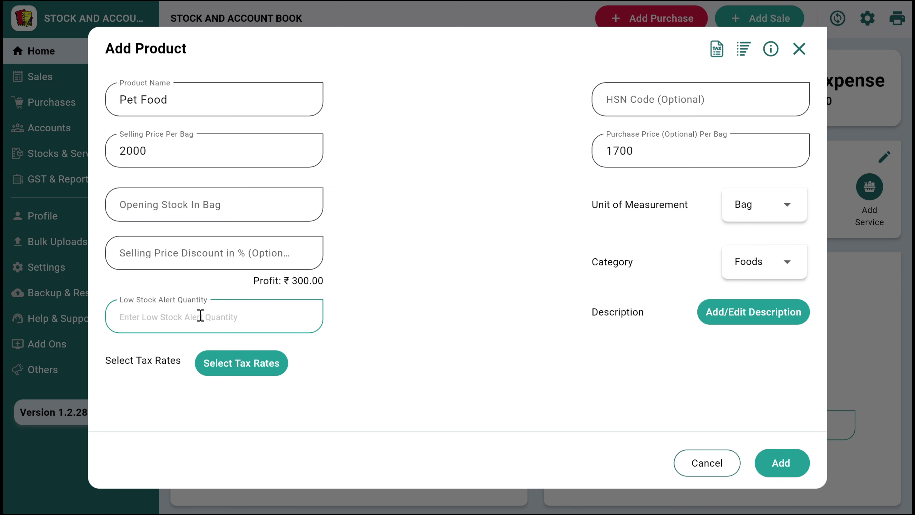
pyautogui.write('2')
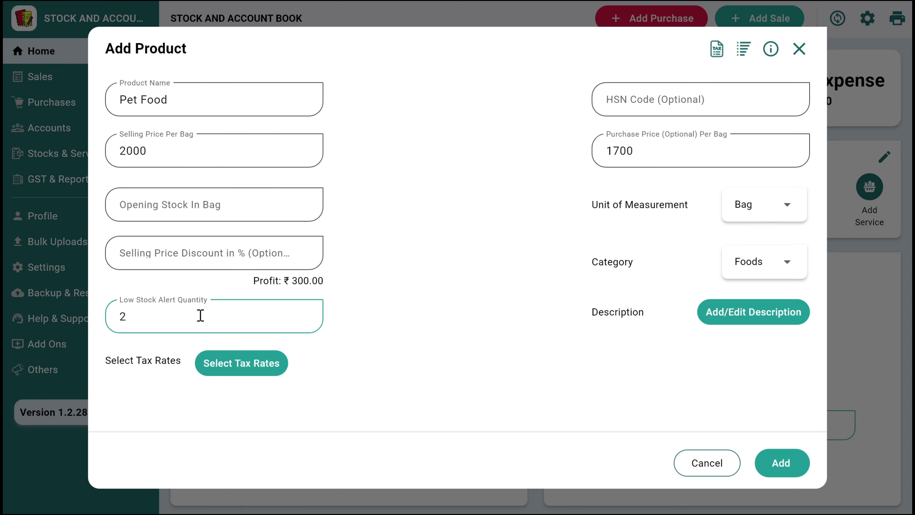
pyautogui.click(779, 464)
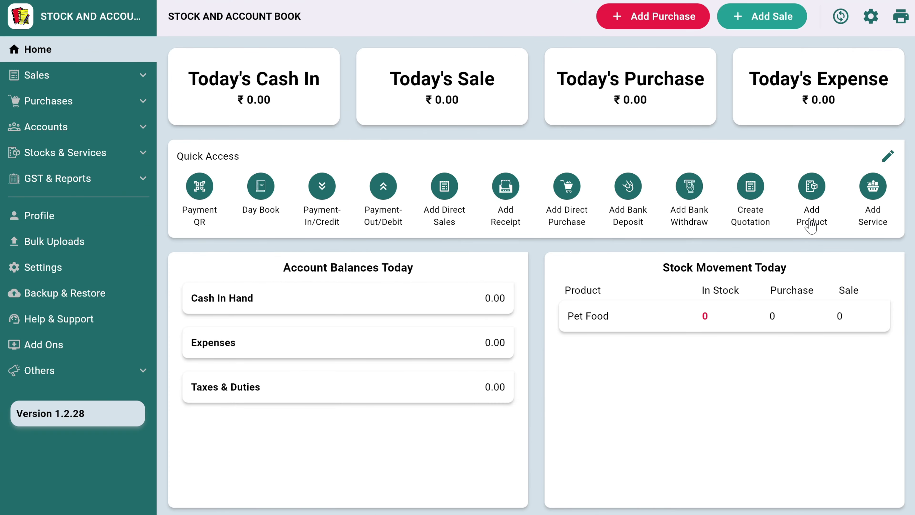
# Step: Start another product named Cattle Food with a selling price of 3000
pyautogui.click(812, 196)
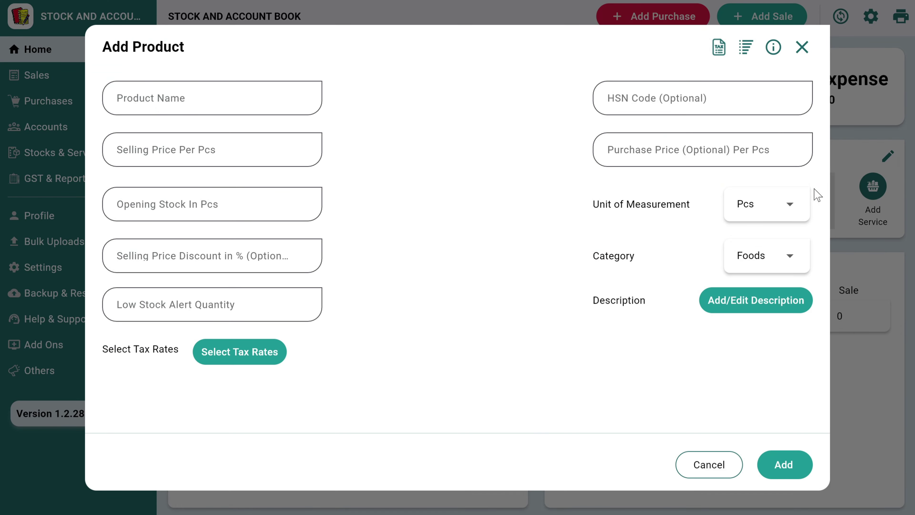
pyautogui.click(211, 94)
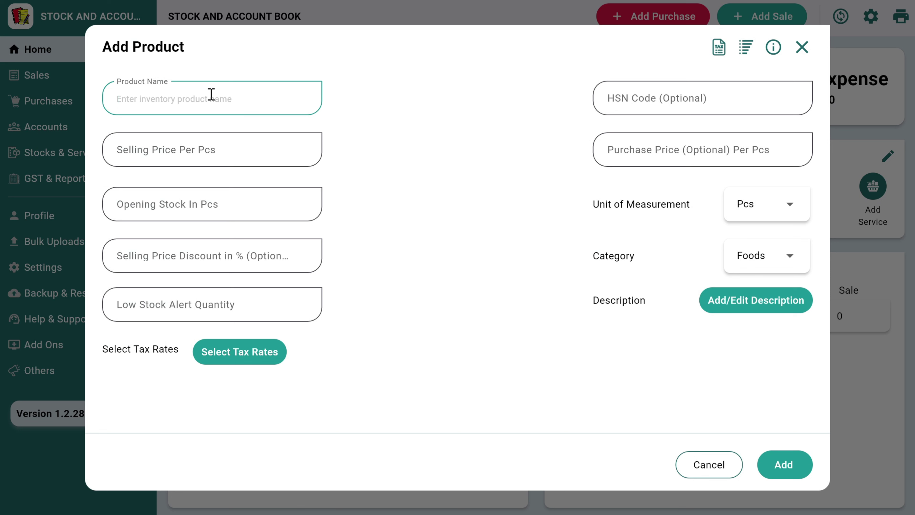
pyautogui.write('Cat')
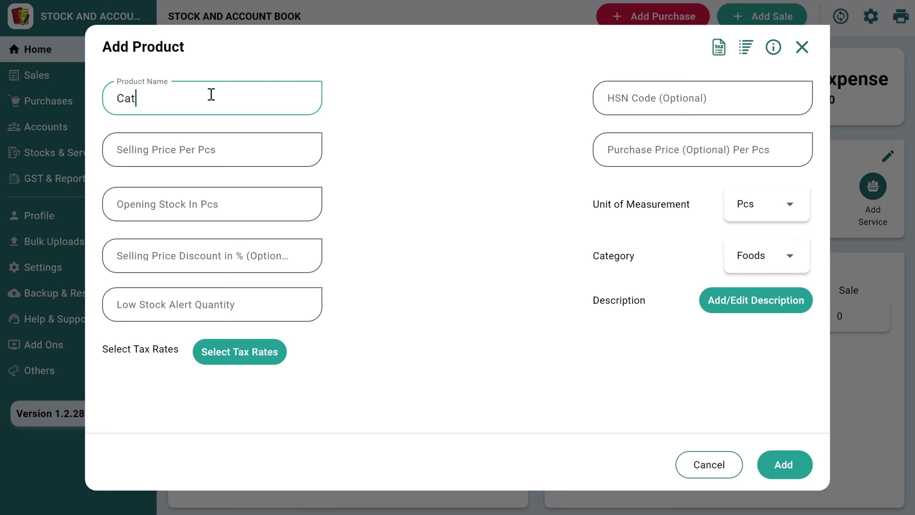
pyautogui.write('tle FOod')
pyautogui.press('BackSpace')
pyautogui.press('BackSpace')
pyautogui.write('od')
pyautogui.click(169, 154)
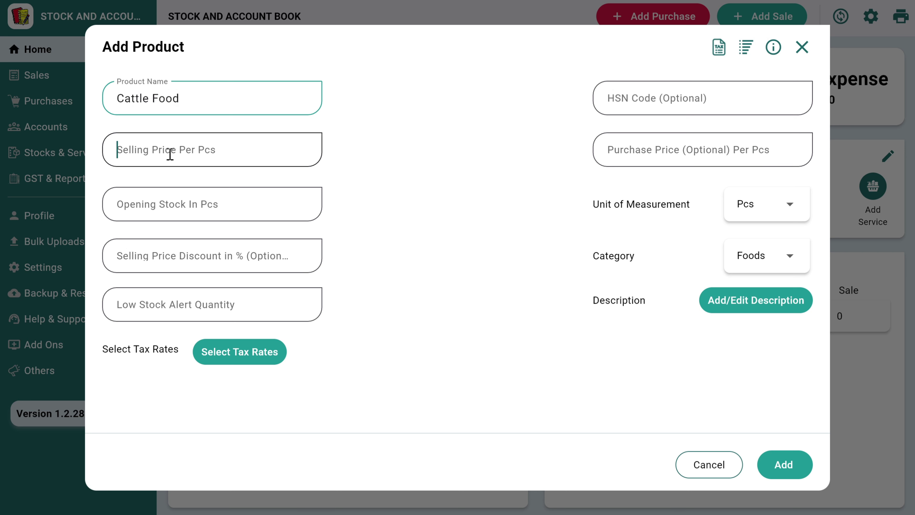
pyautogui.write('3000')
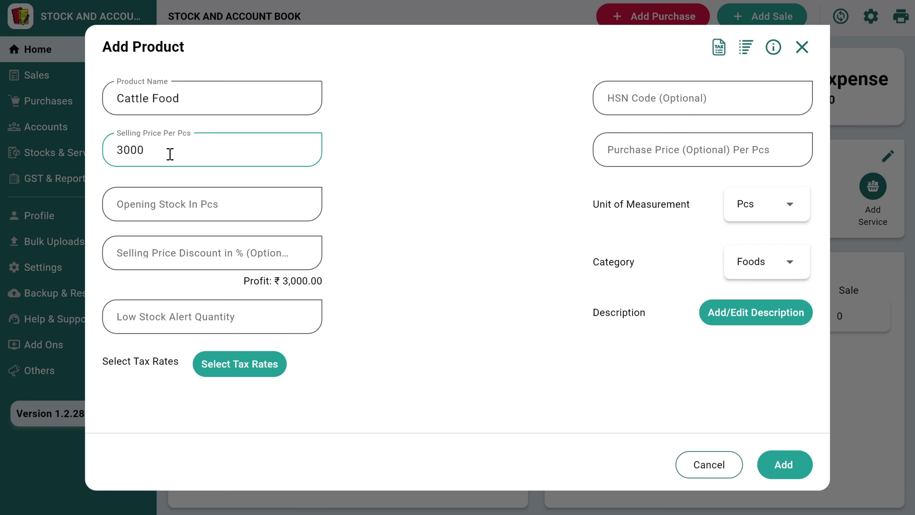
# Step: Give Cattle Food a purchase price of 2700 and the unit Bag, and save the product
pyautogui.click(625, 149)
pyautogui.write('27')
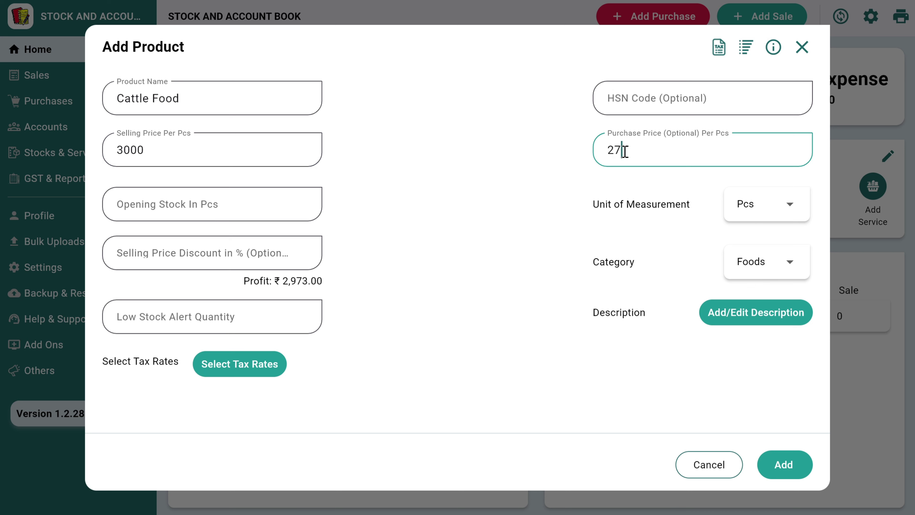
pyautogui.write('00')
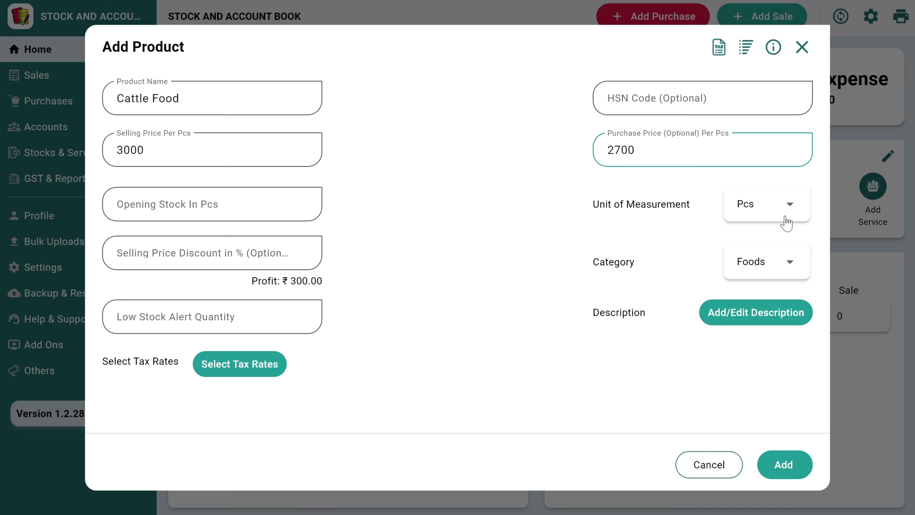
pyautogui.click(786, 223)
pyautogui.click(746, 128)
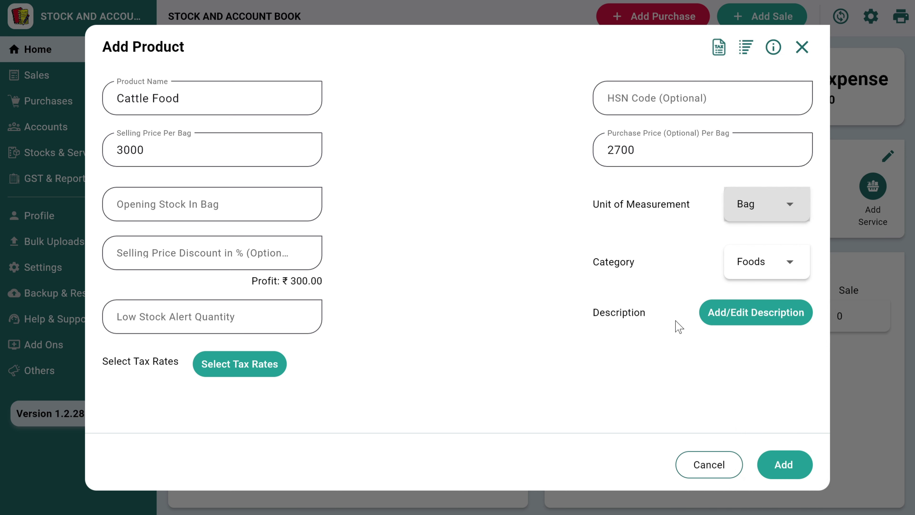
pyautogui.click(790, 469)
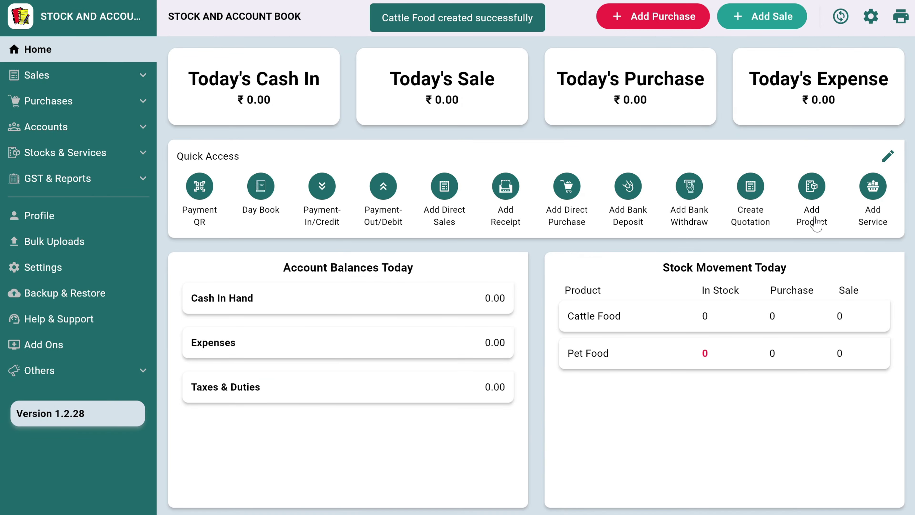
# Step: Start a third product named Khal with a selling price of 3200
pyautogui.click(815, 220)
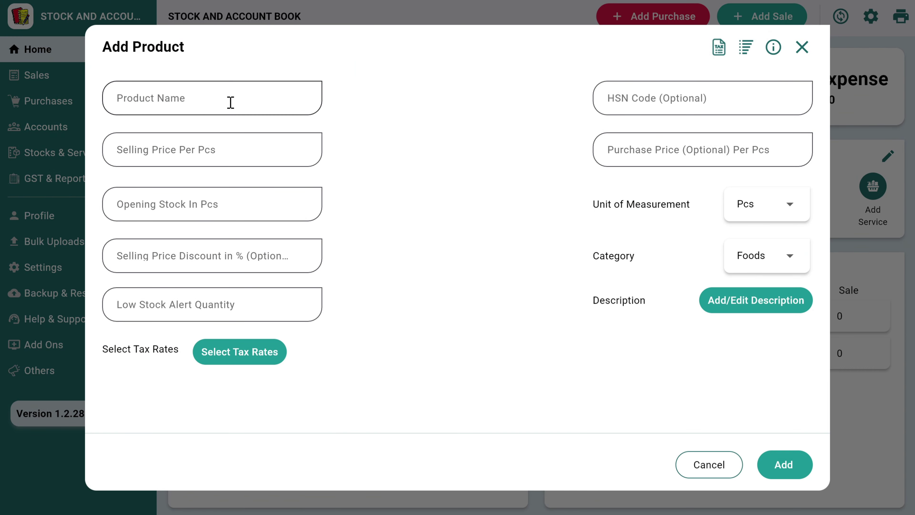
pyautogui.click(222, 96)
pyautogui.write('Khal')
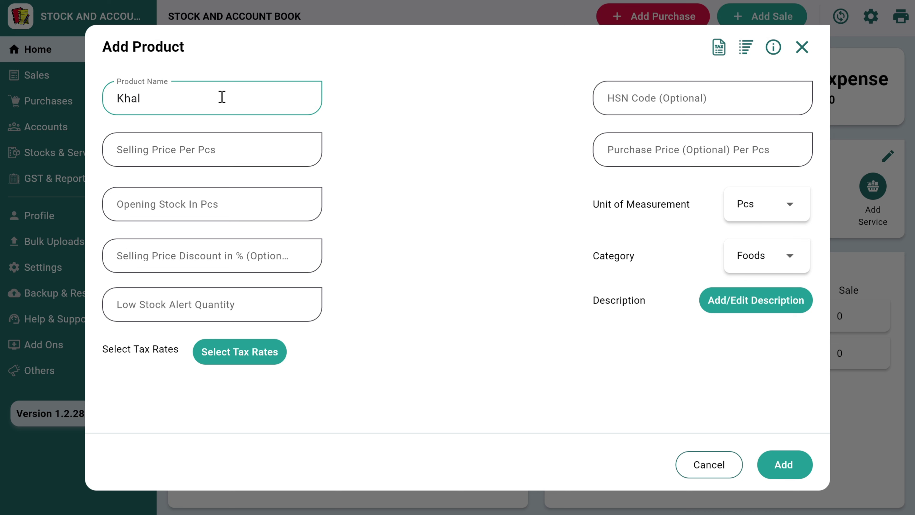
pyautogui.click(154, 150)
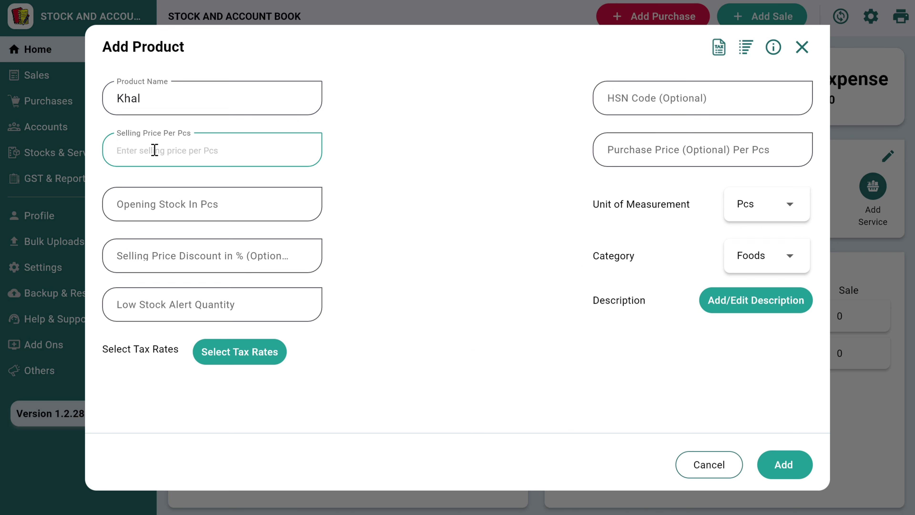
pyautogui.write('32000')
pyautogui.press('BackSpace')
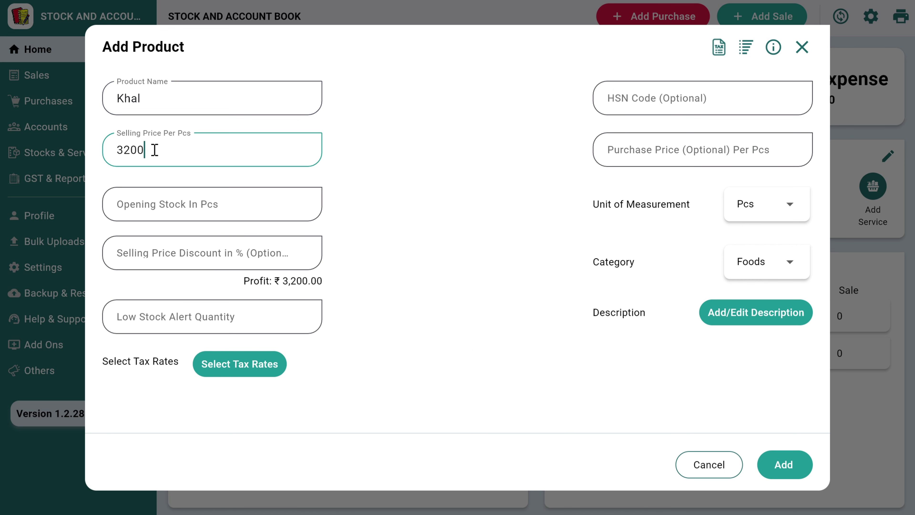
# Step: Set Khal's unit of measurement to Bag and its purchase price to 3000, and save the product
pyautogui.click(777, 208)
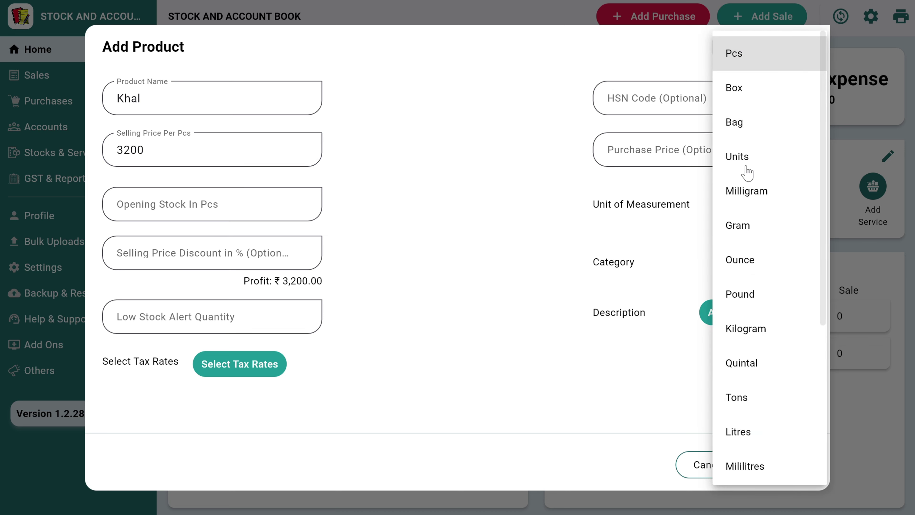
pyautogui.click(742, 125)
pyautogui.click(663, 149)
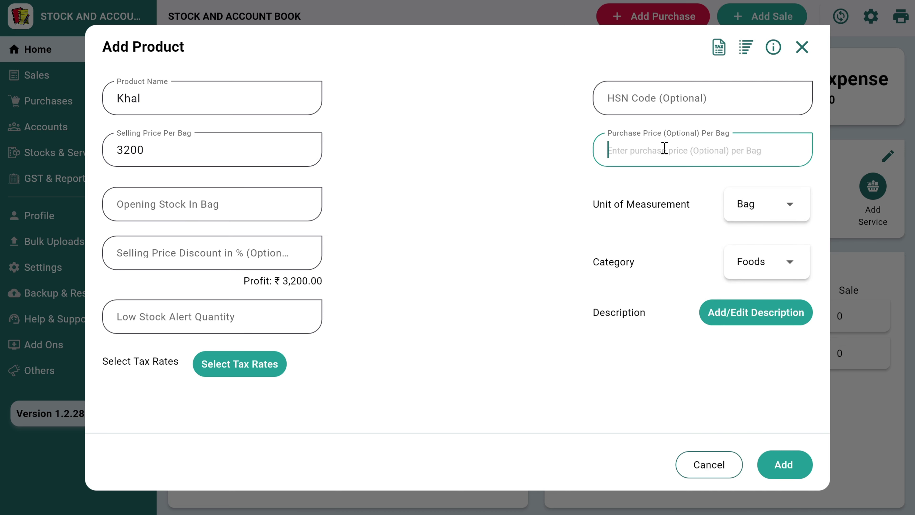
pyautogui.write('3000')
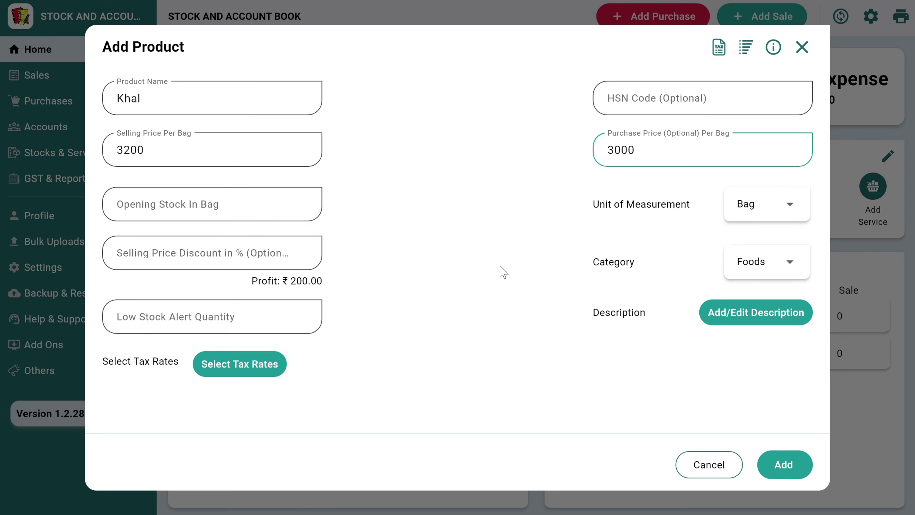
pyautogui.click(782, 464)
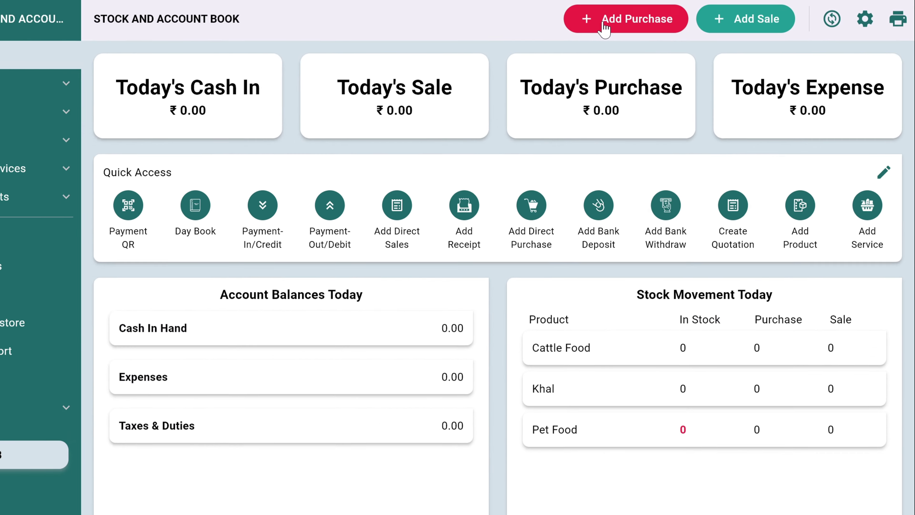
# Step: Start a new purchase entry and add a new seller named MOhan Sales to it
pyautogui.click(460, 34)
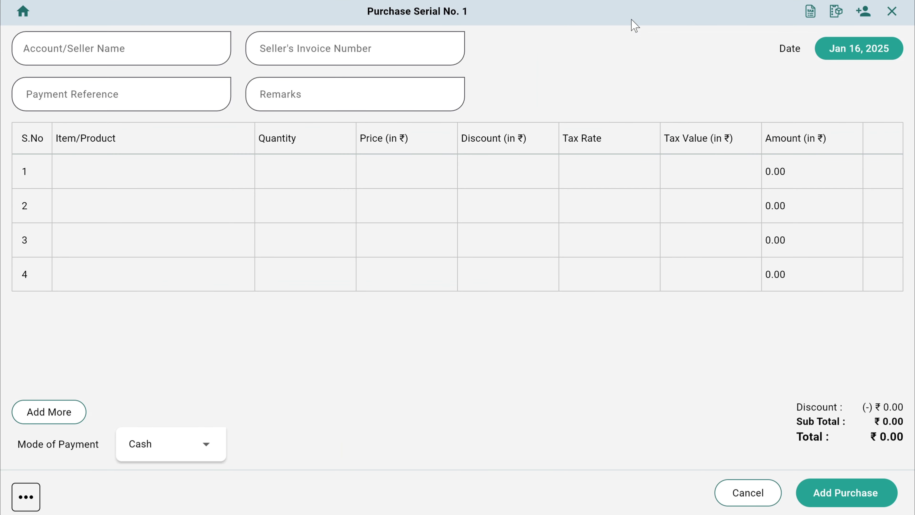
pyautogui.click(140, 45)
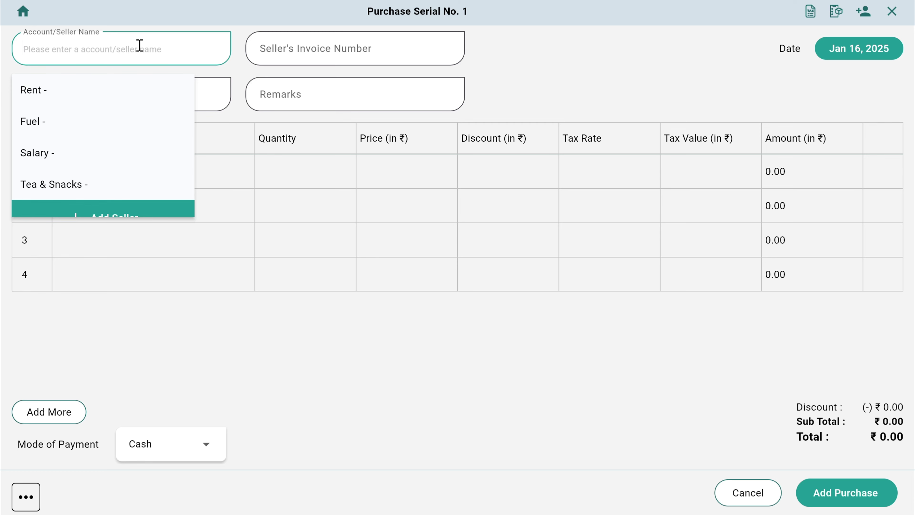
pyautogui.scroll(-1, 108, 119)
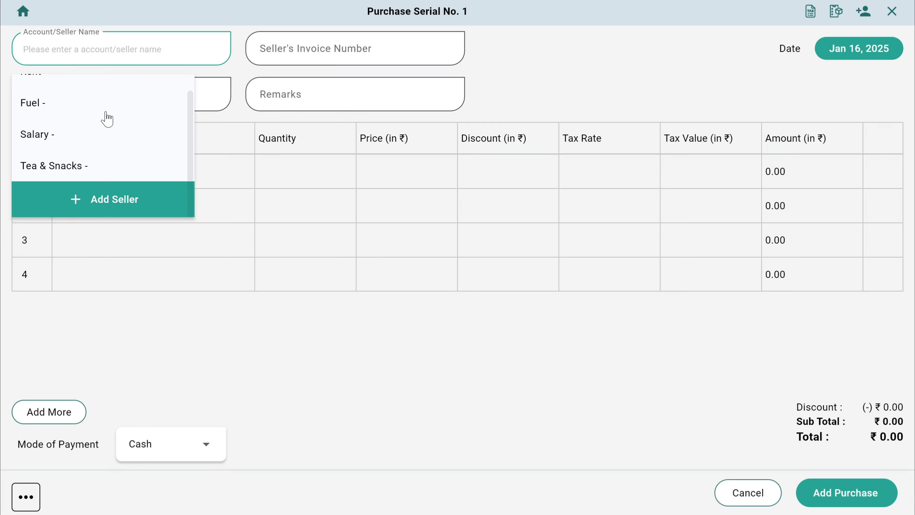
pyautogui.click(115, 210)
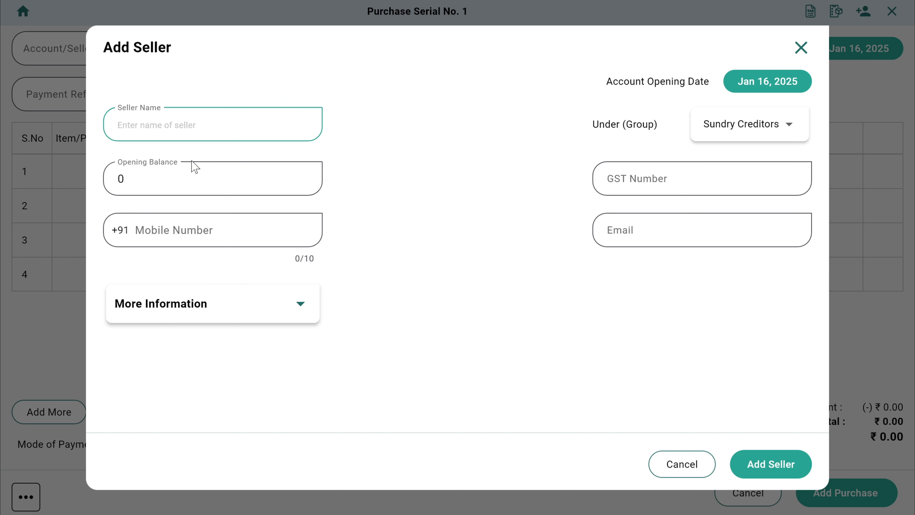
pyautogui.write('Miohan')
pyautogui.press('BackSpace')
pyautogui.press('BackSpace')
pyautogui.press('BackSpace')
pyautogui.press('BackSpace')
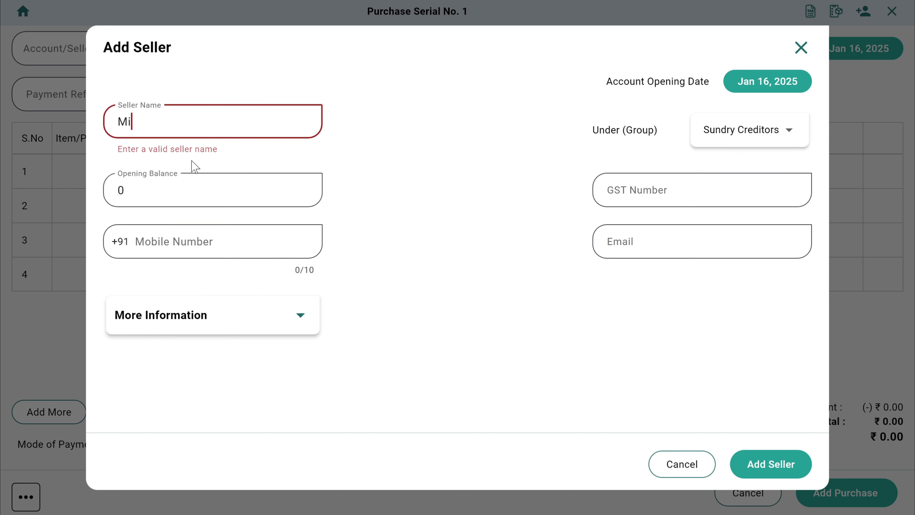
pyautogui.write('Ohan')
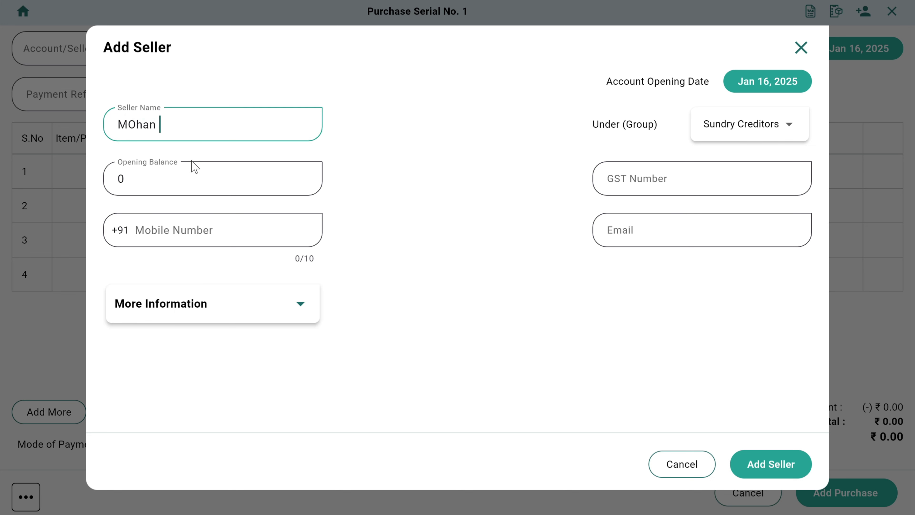
pyautogui.write(' Sales')
pyautogui.click(790, 473)
# Step: Choose MOhan Sales as the seller of the purchase
pyautogui.click(105, 41)
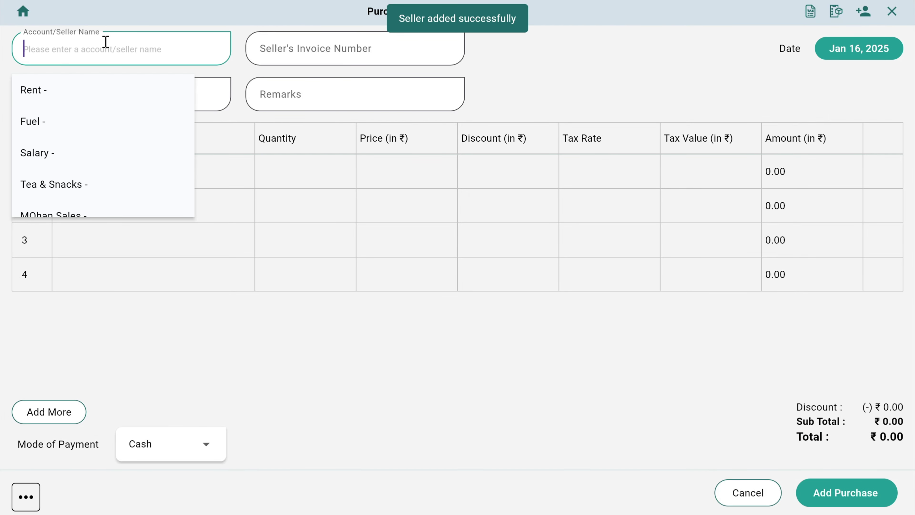
pyautogui.write('moha')
pyautogui.press('Return')
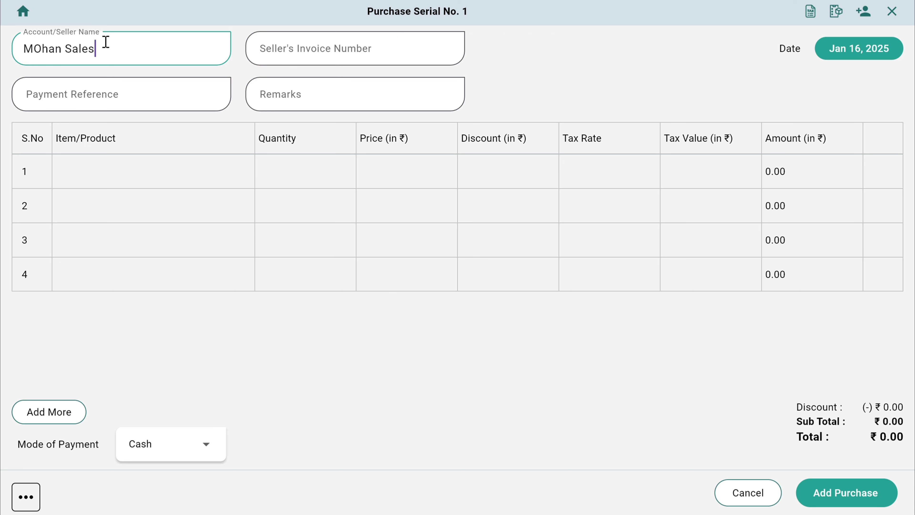
# Step: Add Khal with a quantity of 100 and Pet Food with a quantity of 50 to the purchase
pyautogui.click(106, 170)
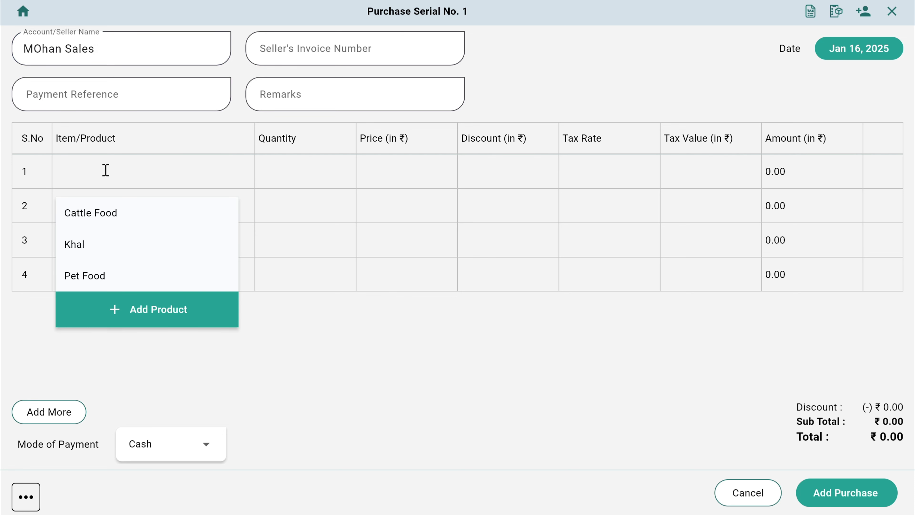
pyautogui.click(70, 242)
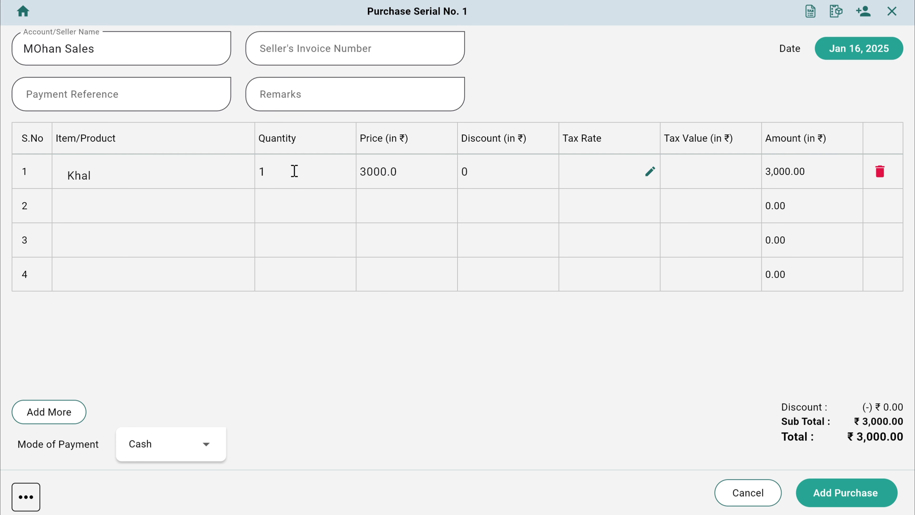
pyautogui.write('00')
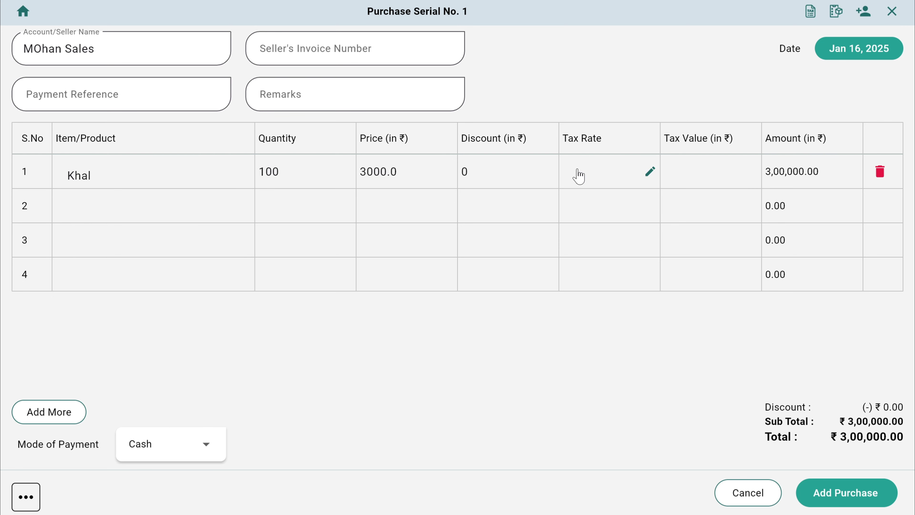
pyautogui.click(224, 196)
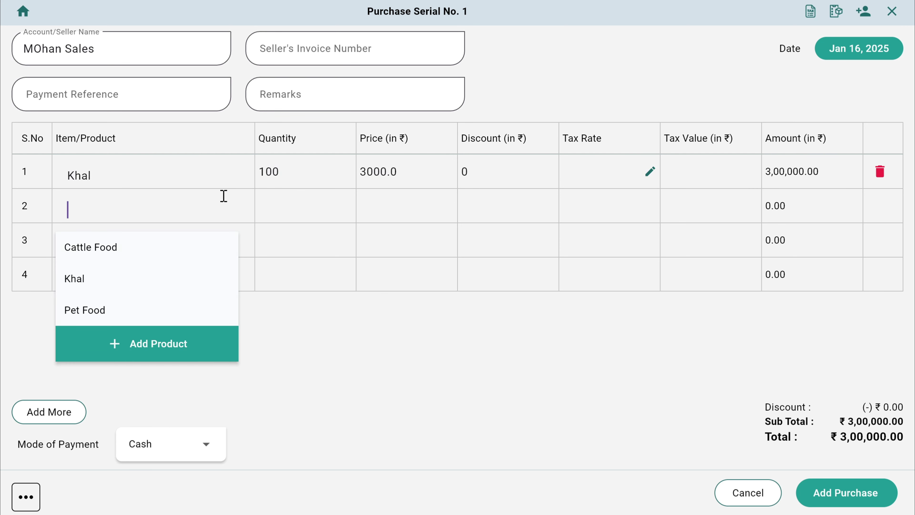
pyautogui.click(118, 319)
pyautogui.press('BackSpace')
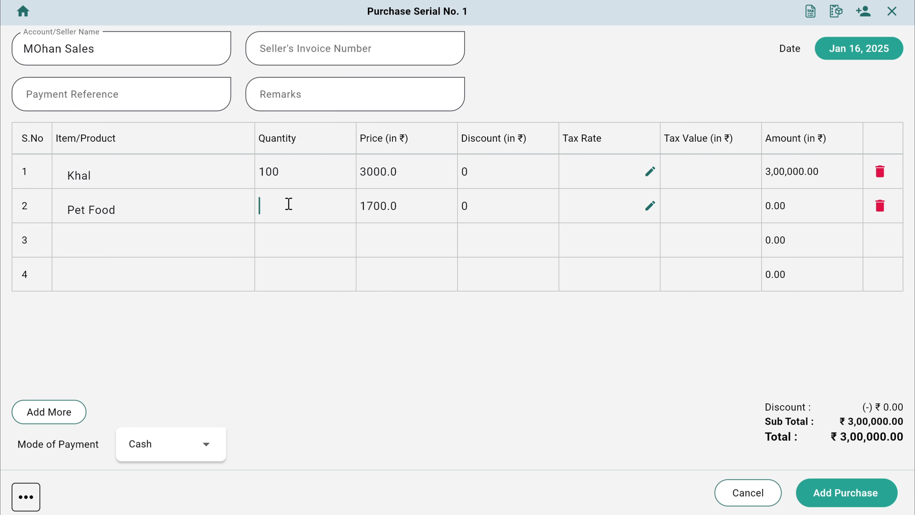
pyautogui.write('50')
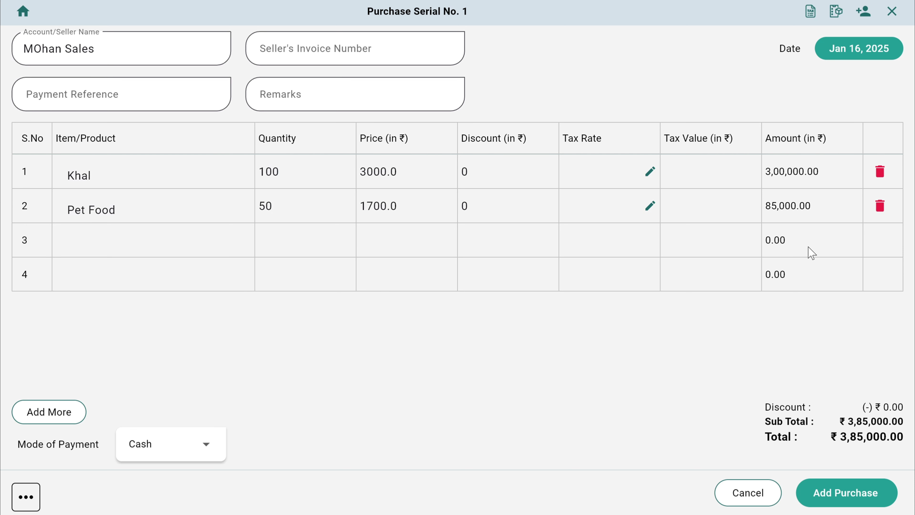
# Step: Set the purchase's mode of payment to Due and view the options for additional discounts and other charges
pyautogui.click(160, 458)
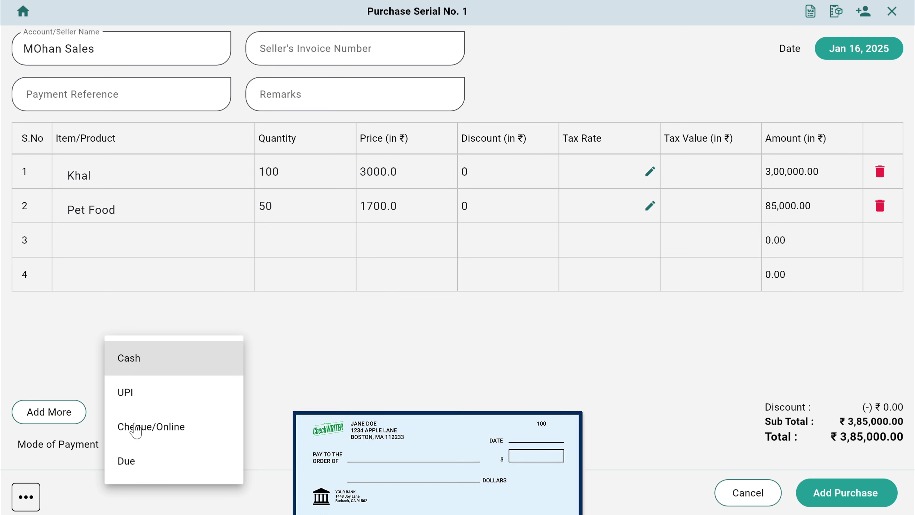
pyautogui.click(139, 464)
pyautogui.click(28, 501)
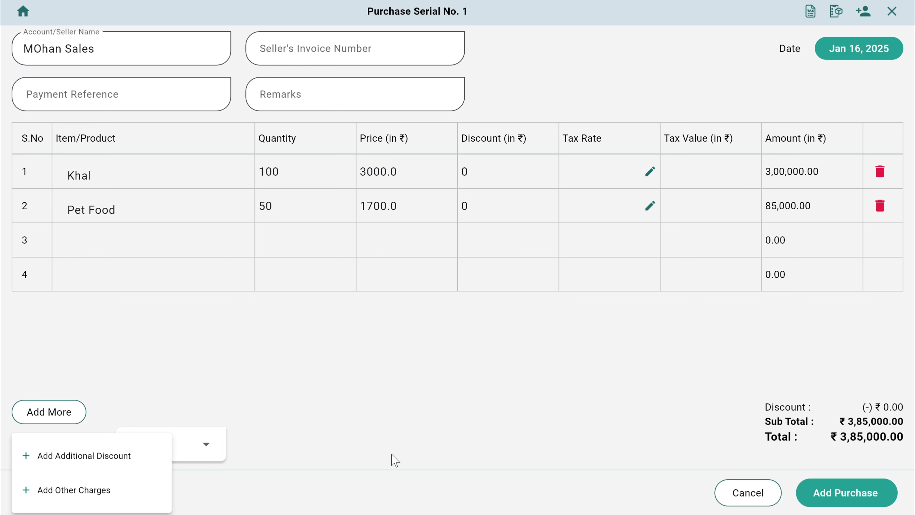
pyautogui.click(420, 449)
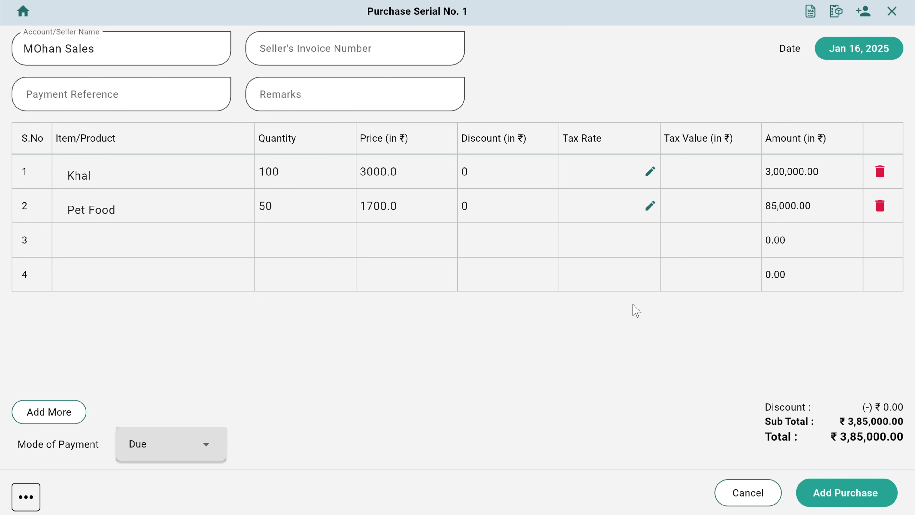
# Step: Check the purchase's date calendar and the seller's invoice number field, and save the purchase
pyautogui.click(840, 56)
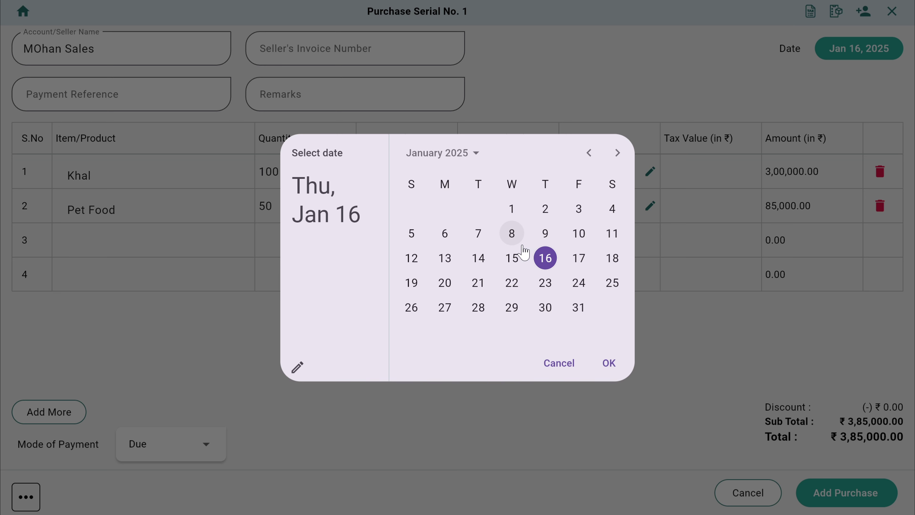
pyautogui.click(553, 368)
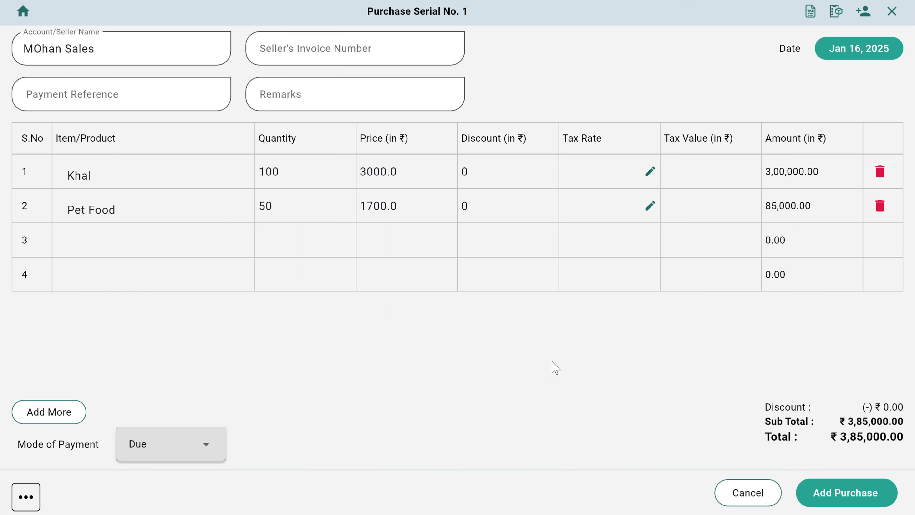
pyautogui.click(385, 49)
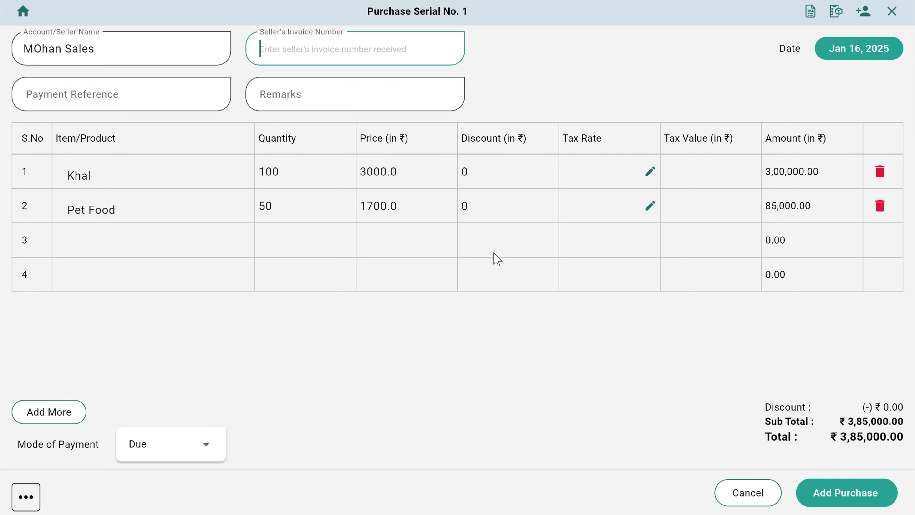
pyautogui.click(845, 492)
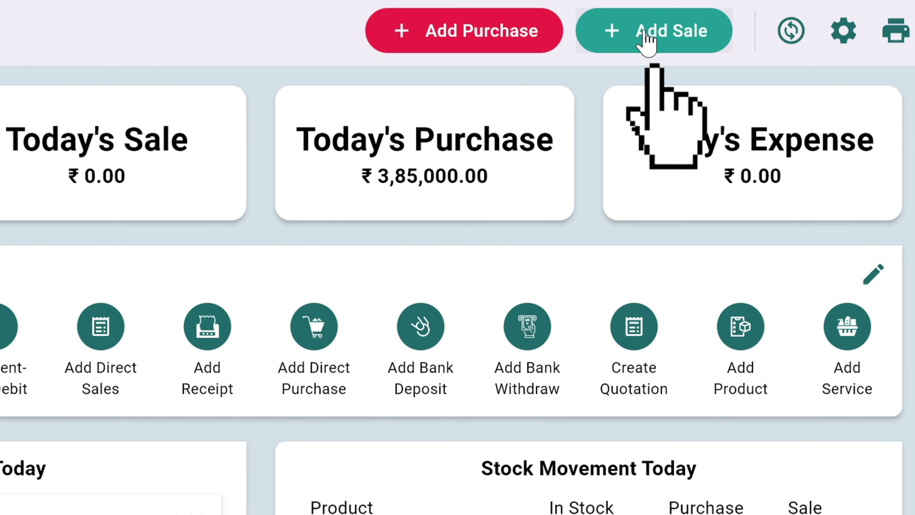
# Step: Start a new sale and list Khal, Cattle Food and Pet Food as its items
pyautogui.click(646, 38)
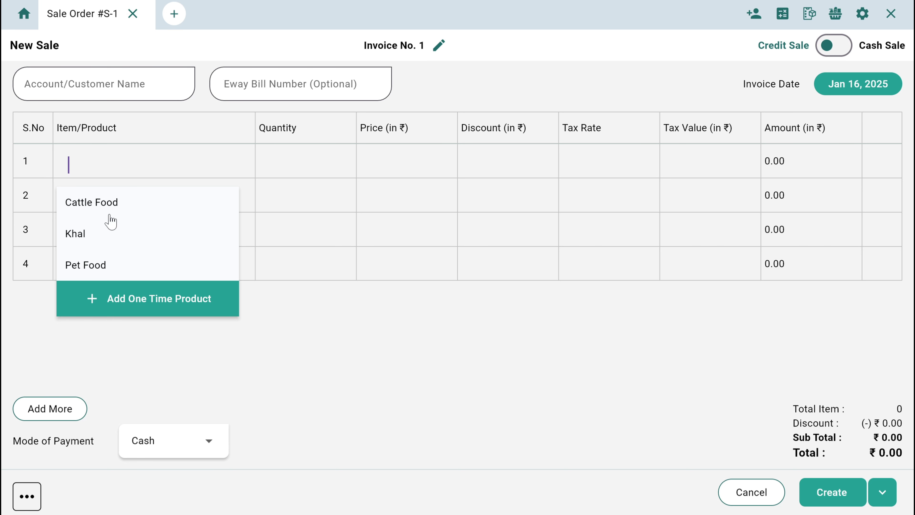
pyautogui.click(86, 234)
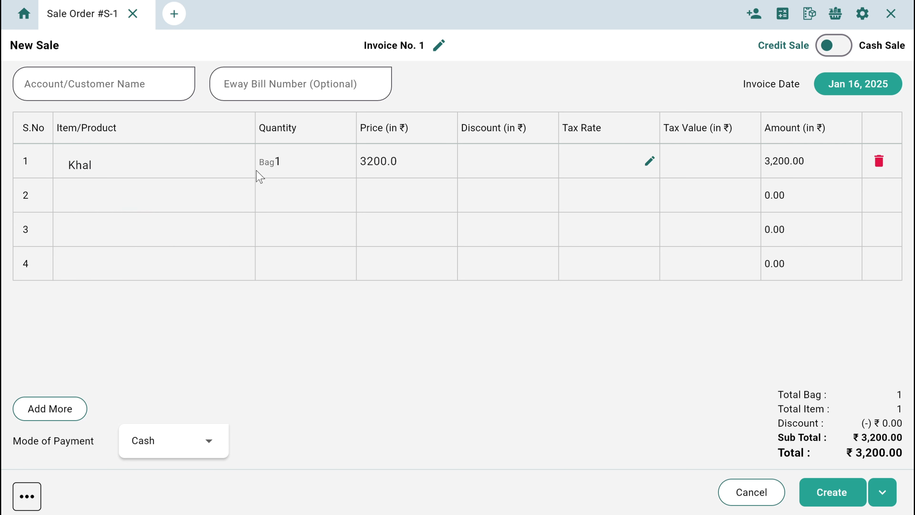
pyautogui.click(169, 185)
pyautogui.click(126, 239)
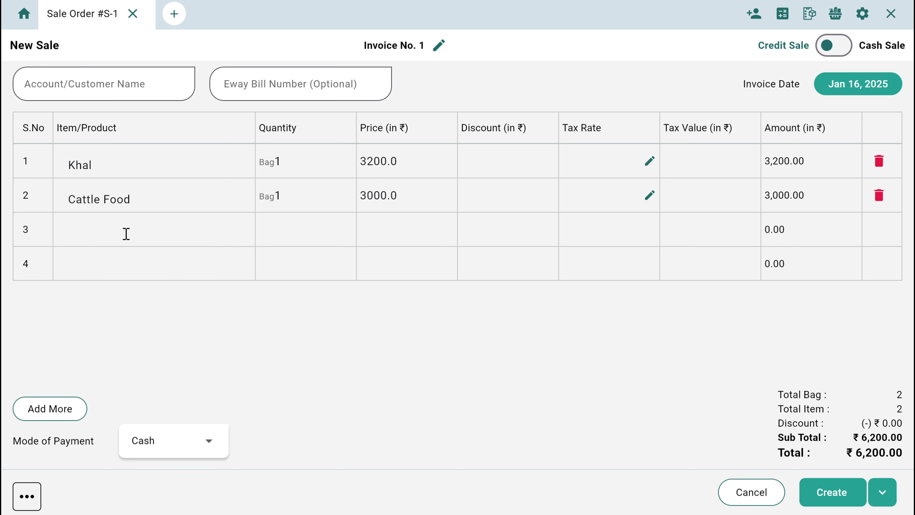
pyautogui.click(126, 234)
pyautogui.click(95, 337)
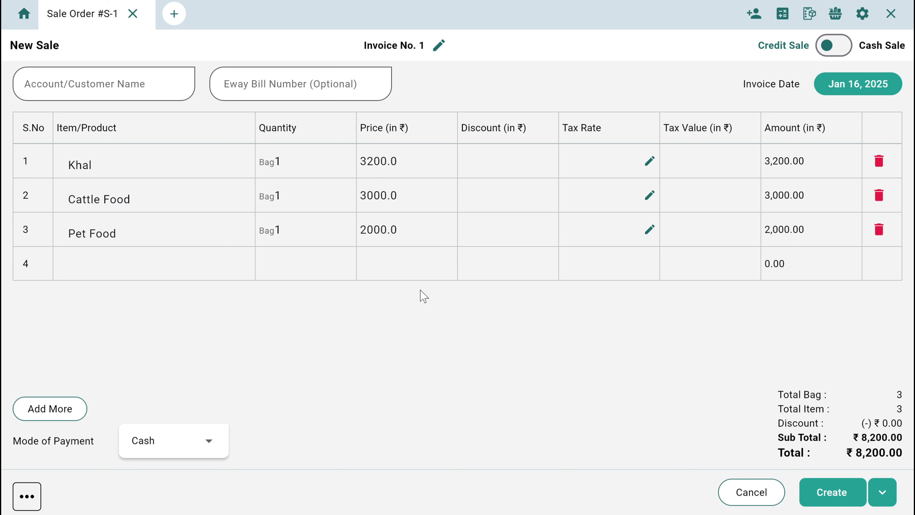
# Step: Set the sale quantities to 2 bags of Cattle Food and 3 bags of Pet Food
pyautogui.press('BackSpace')
pyautogui.write('2')
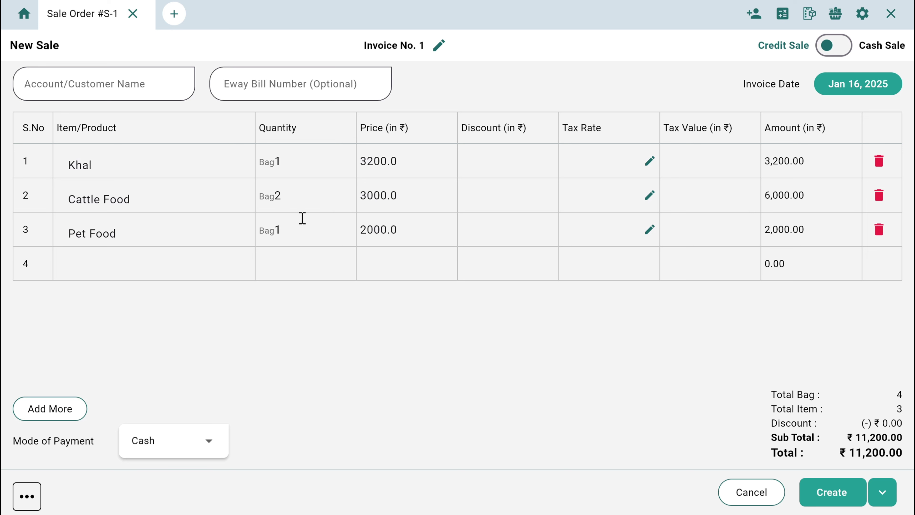
pyautogui.press('BackSpace')
pyautogui.write('3')
pyautogui.press('BackSpace')
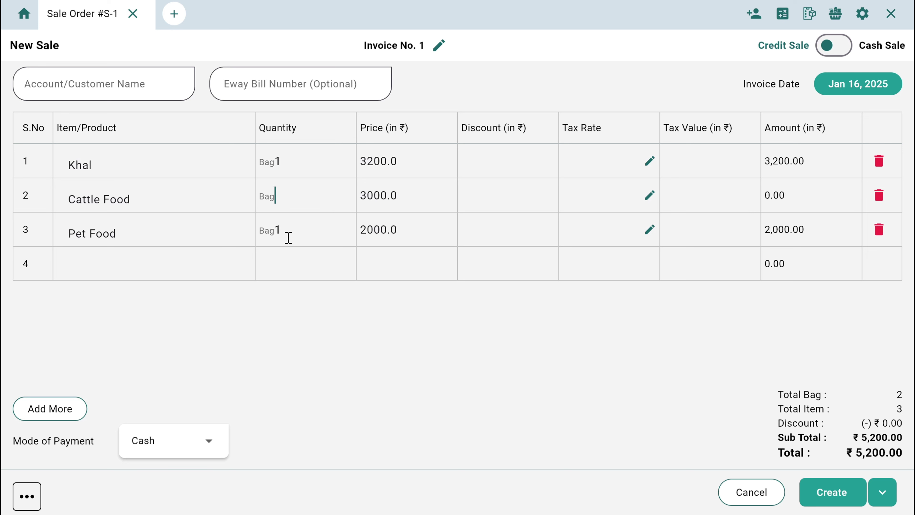
pyautogui.write('2')
pyautogui.press('BackSpace')
pyautogui.write('3')
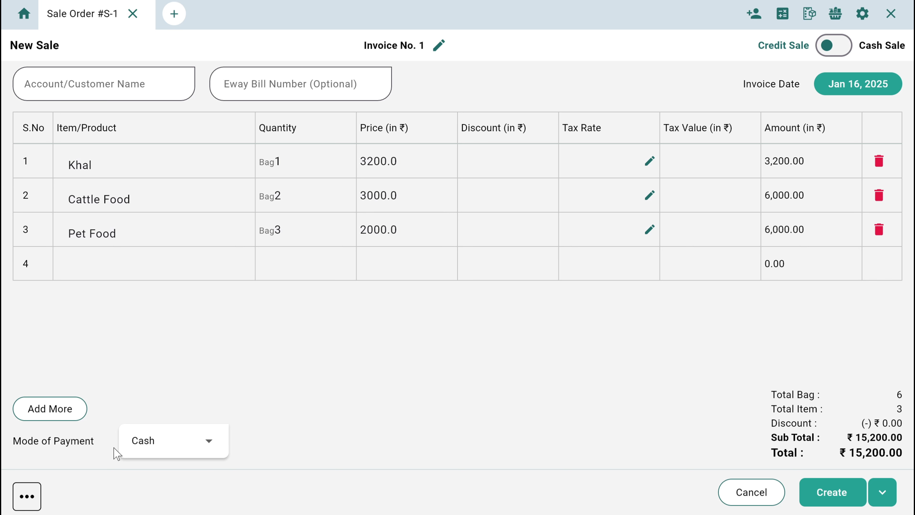
# Step: Review the sale's mode of payment options and set its invoice number to 10
pyautogui.click(148, 450)
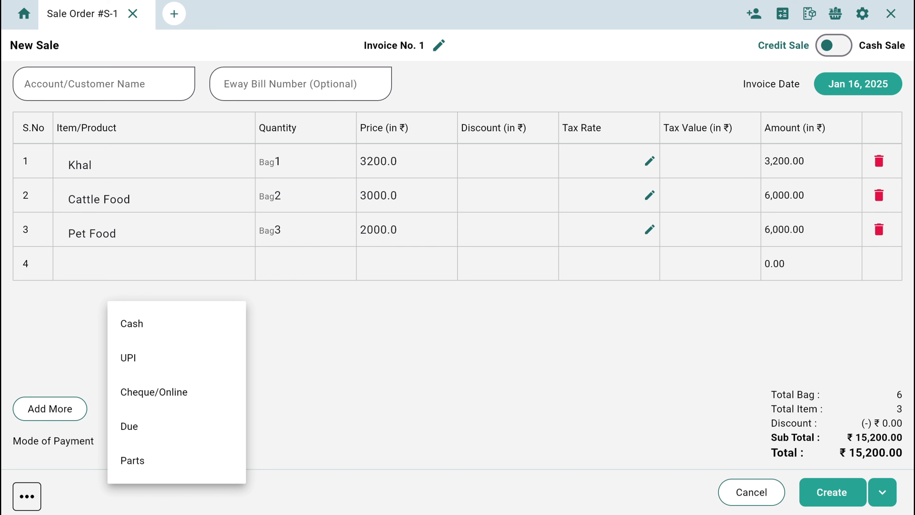
pyautogui.click(440, 51)
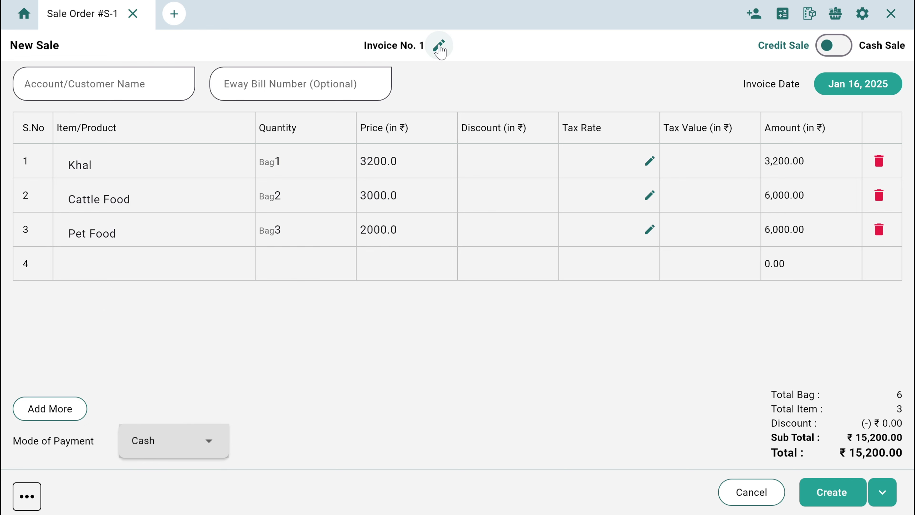
pyautogui.click(439, 50)
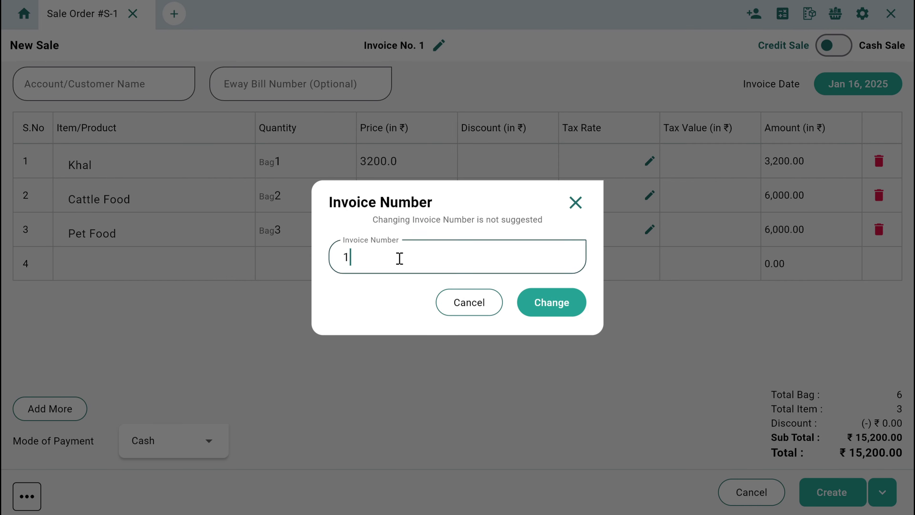
pyautogui.click(399, 258)
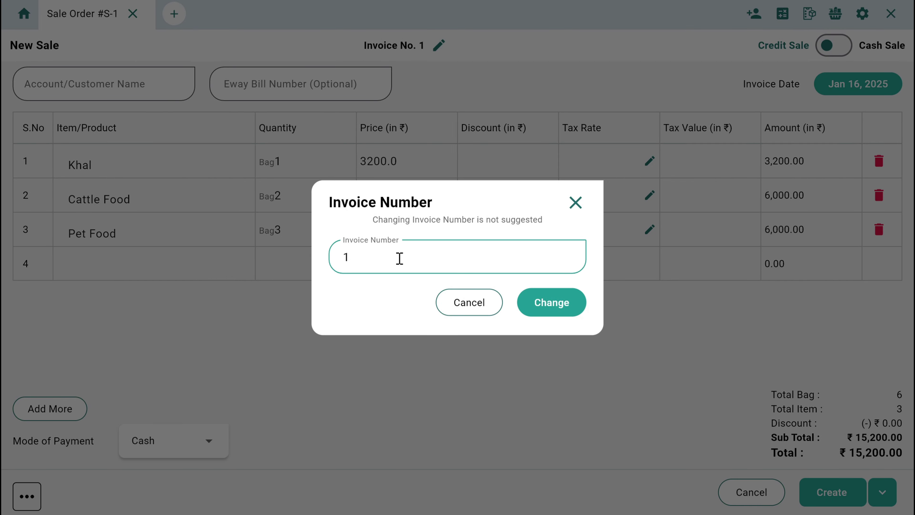
pyautogui.click(571, 312)
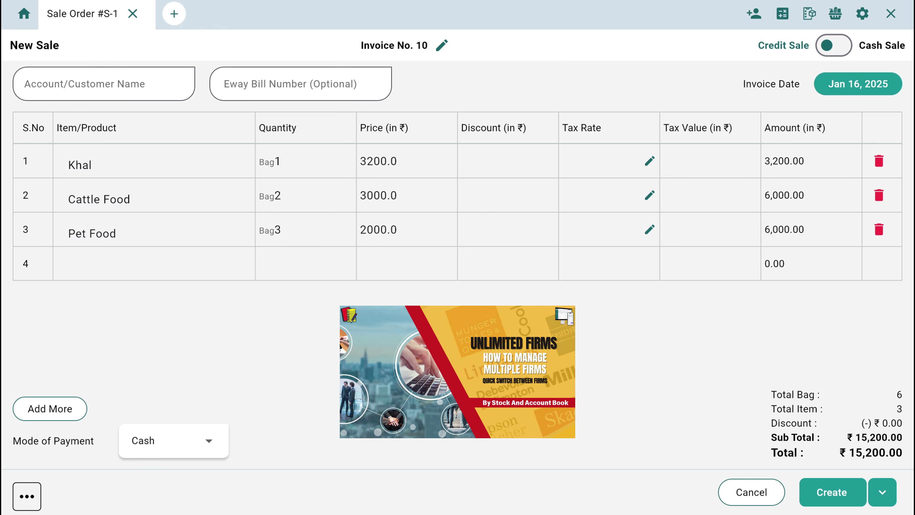
# Step: Check the calendar for the sale's invoice date and close it
pyautogui.click(843, 94)
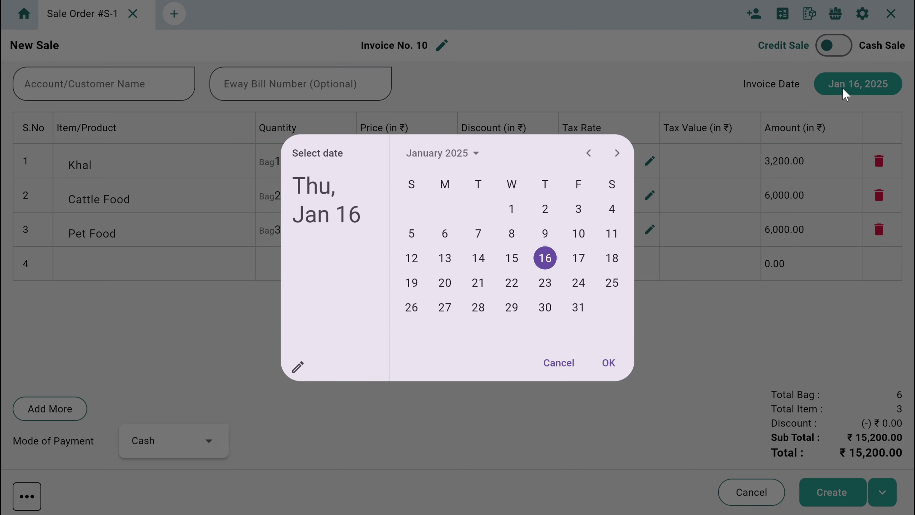
pyautogui.click(572, 363)
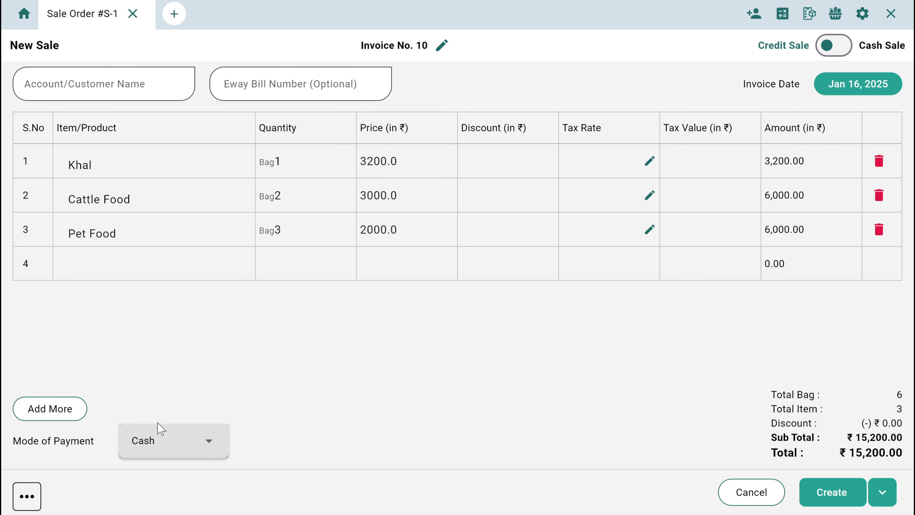
# Step: Check the sale's options for notes, charges and details, and create the sale invoice
pyautogui.click(28, 503)
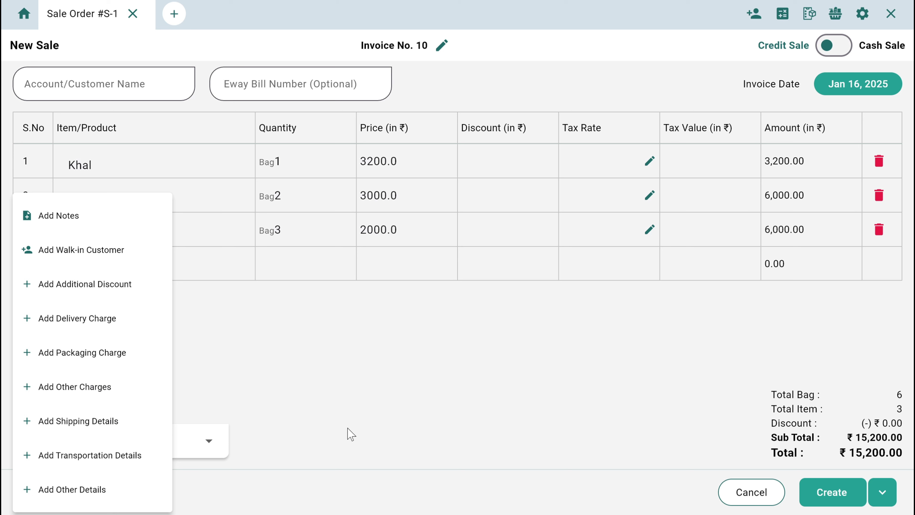
pyautogui.click(380, 420)
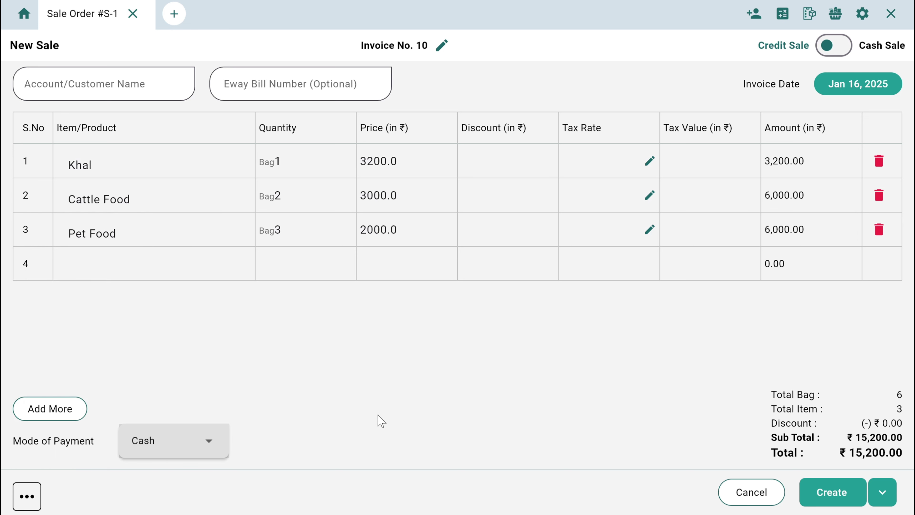
pyautogui.click(827, 489)
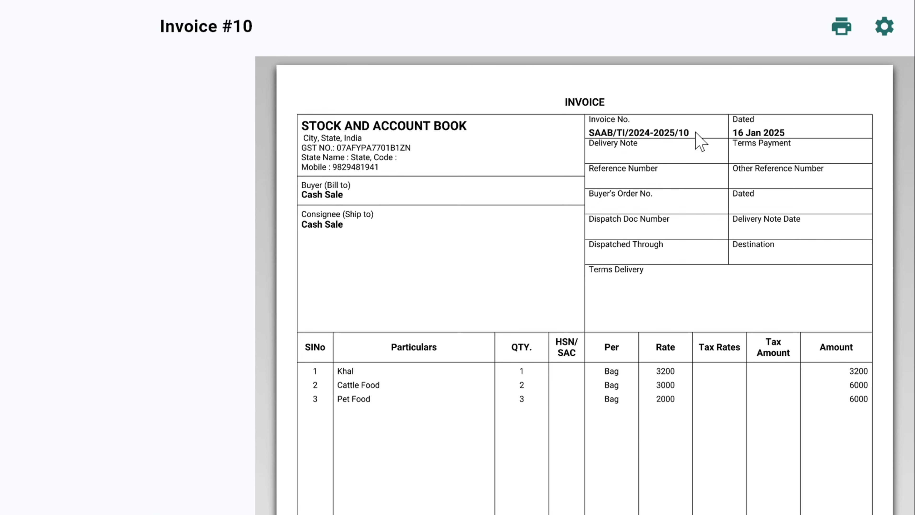
# Step: Review the created invoice from its header and item lines down to the totals and declaration
pyautogui.scroll(-2, 629, 292)
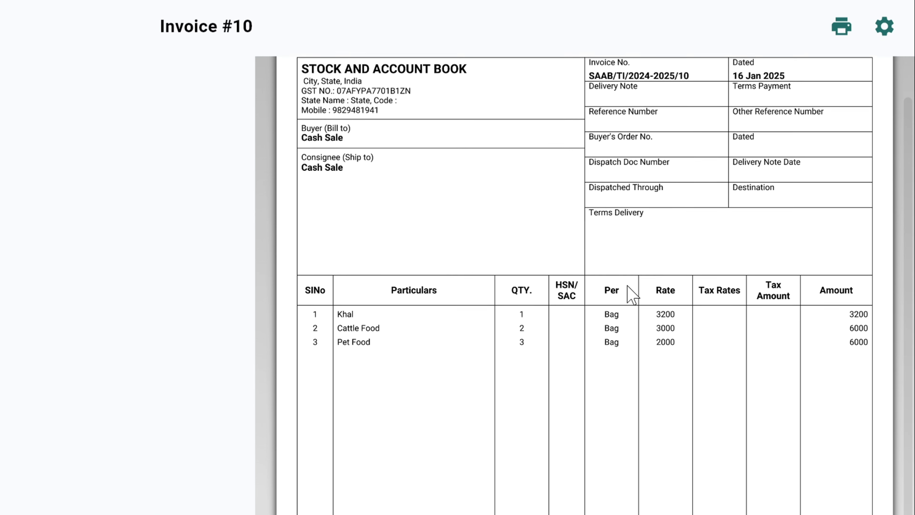
pyautogui.scroll(-1, 627, 287)
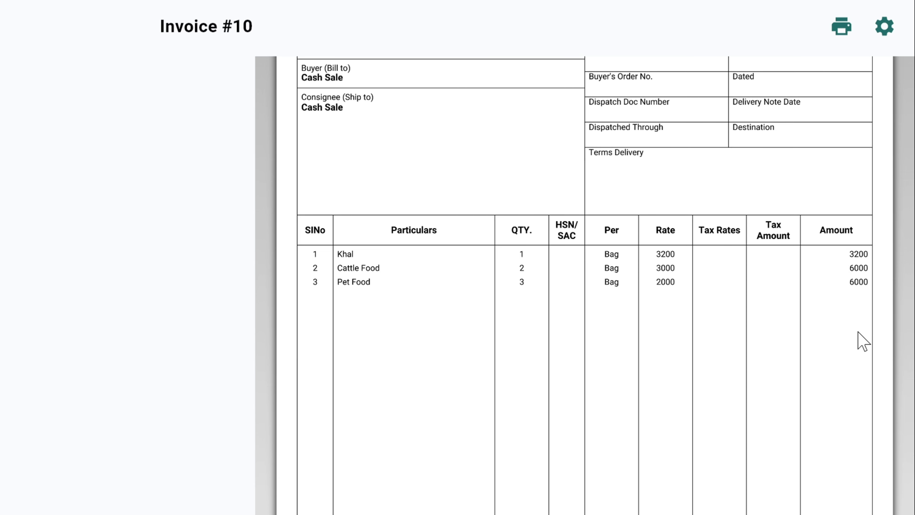
pyautogui.moveTo(858, 341); pyautogui.dragTo(862, 81)
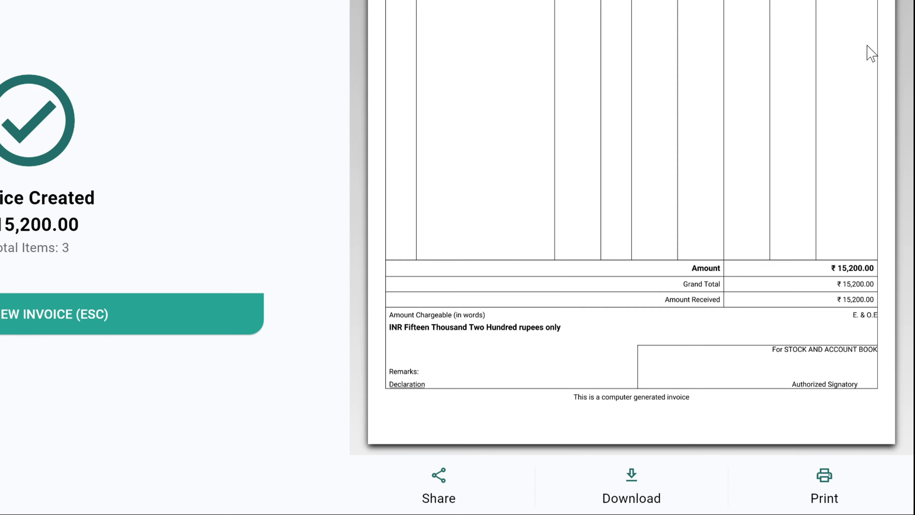
# Step: Examine the invoice settings for business details, general and printing options, customizable texts, bank details and terms
pyautogui.click(893, 18)
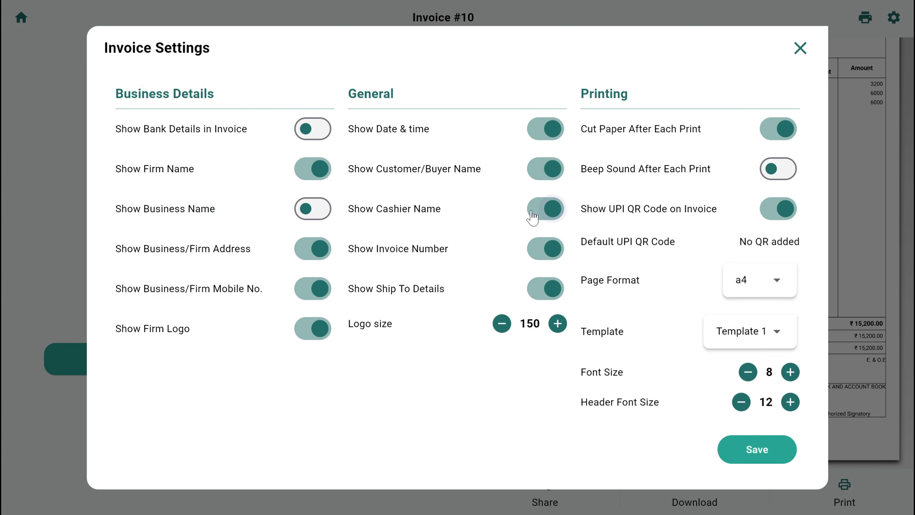
pyautogui.scroll(-4, 532, 217)
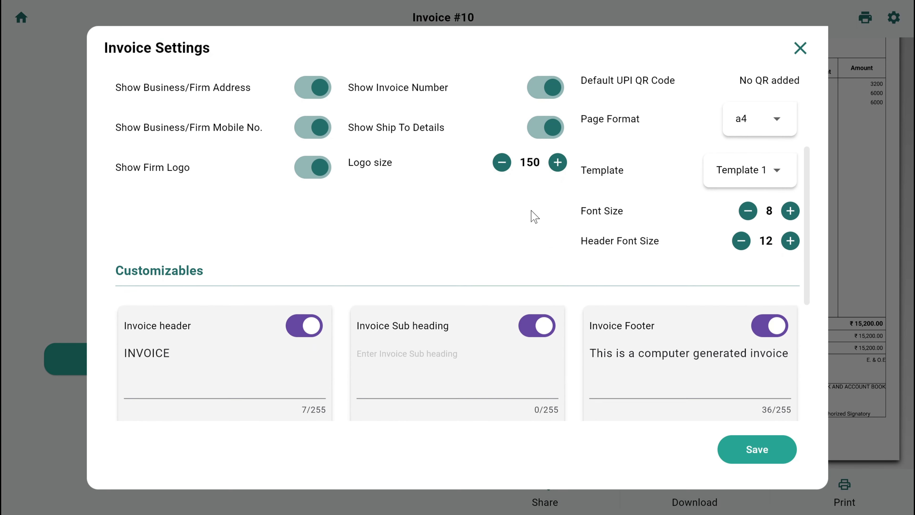
pyautogui.scroll(-6, 534, 216)
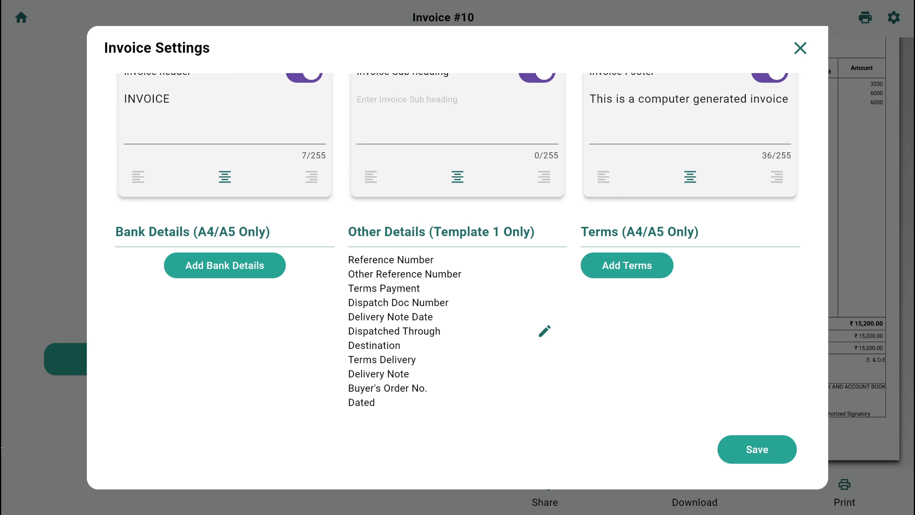
pyautogui.scroll(1, 492, 331)
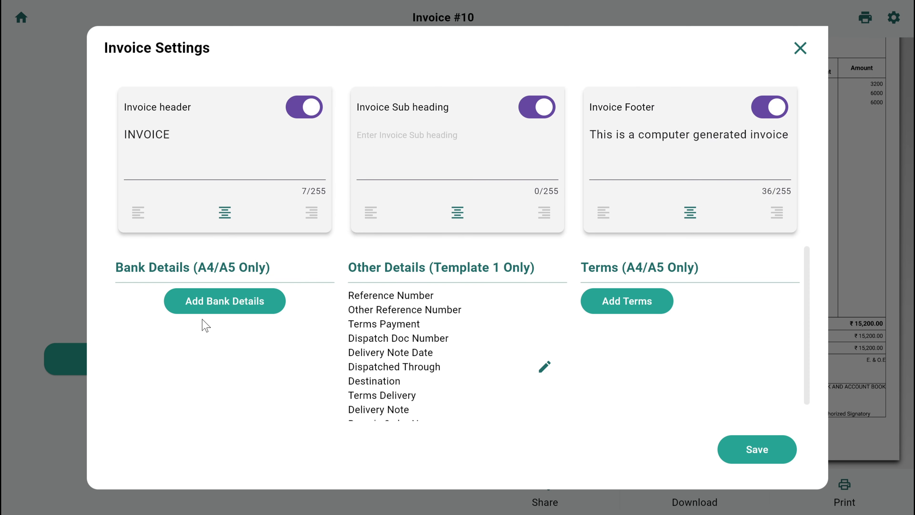
pyautogui.scroll(3, 522, 221)
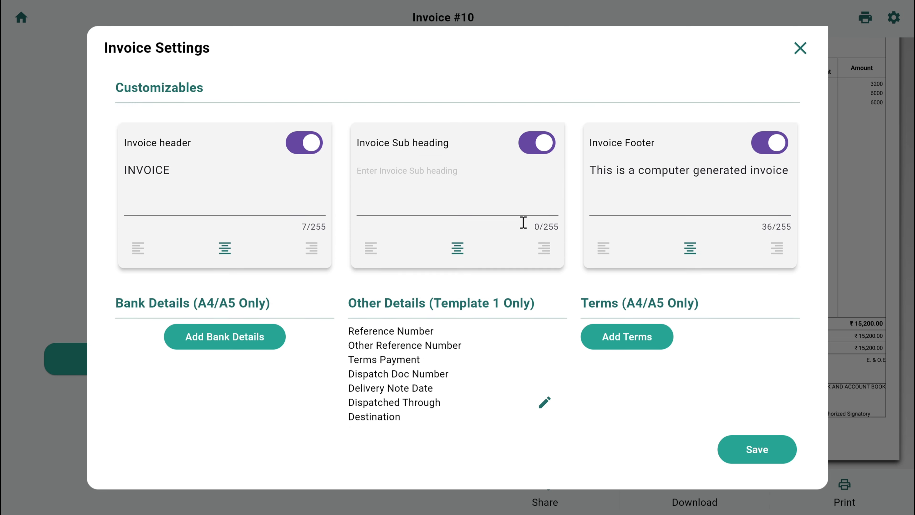
pyautogui.scroll(4, 665, 239)
pyautogui.scroll(2, 665, 239)
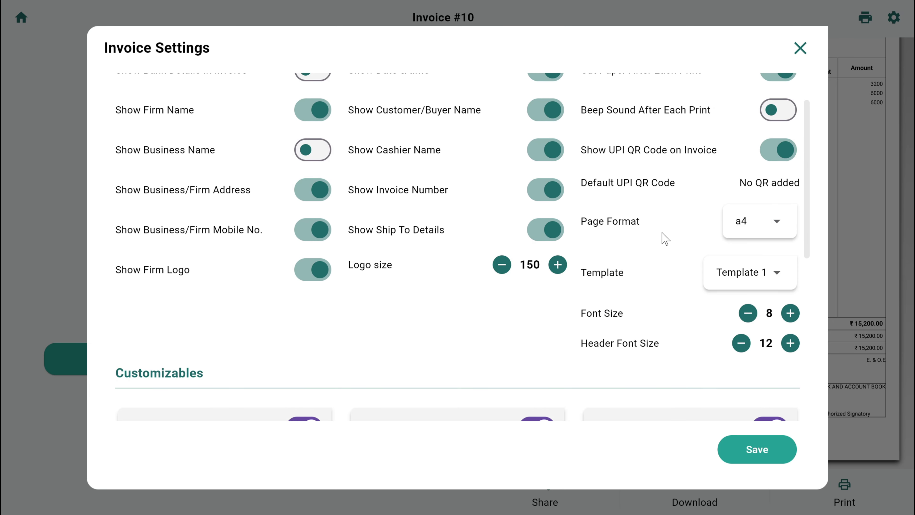
pyautogui.scroll(2, 756, 267)
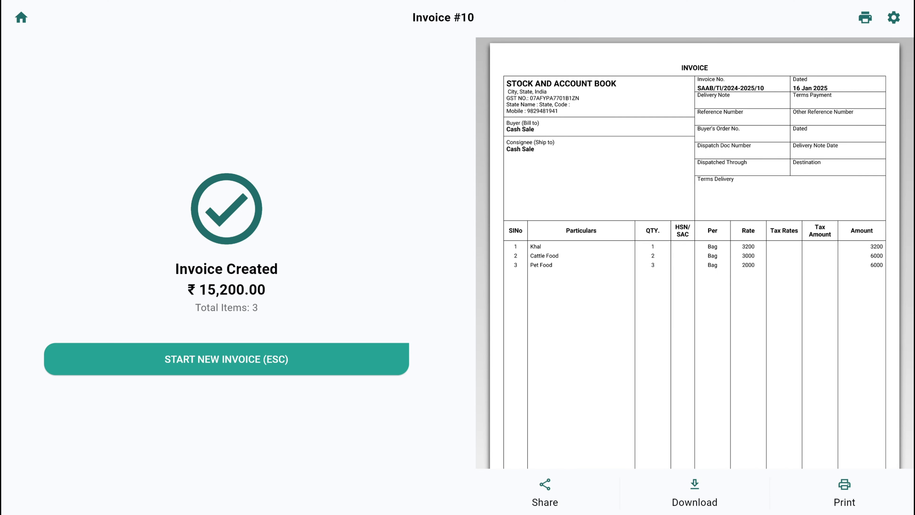
# Step: Set the invoice page format to roll80 with Template 2 and save the invoice settings
pyautogui.click(892, 20)
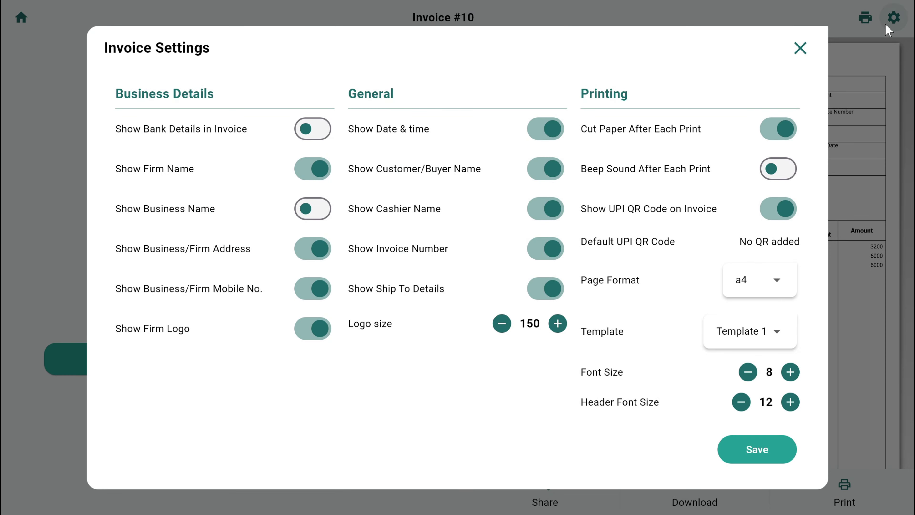
pyautogui.click(751, 279)
pyautogui.click(745, 212)
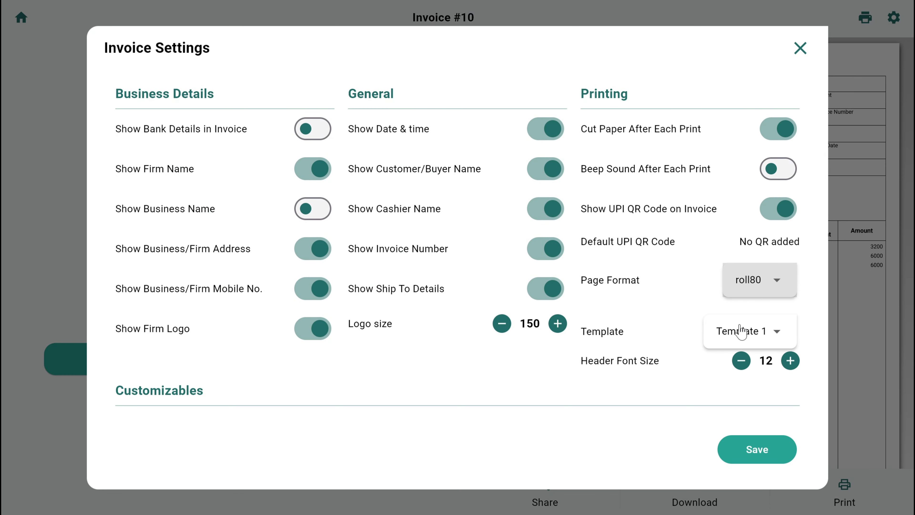
pyautogui.click(744, 331)
pyautogui.click(745, 364)
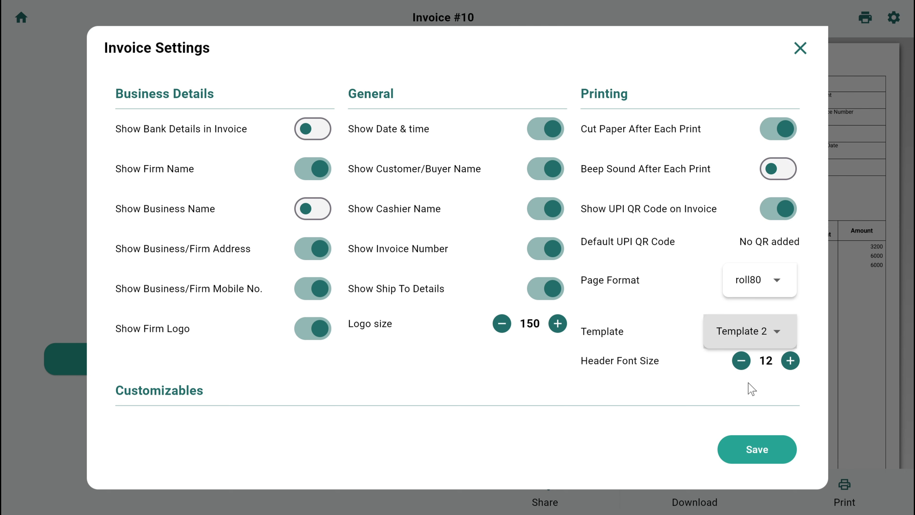
pyautogui.click(756, 451)
pyautogui.click(800, 47)
# Step: Examine the roll80 invoice preview from the business header through the items to the grand total
pyautogui.scroll(-2, 759, 252)
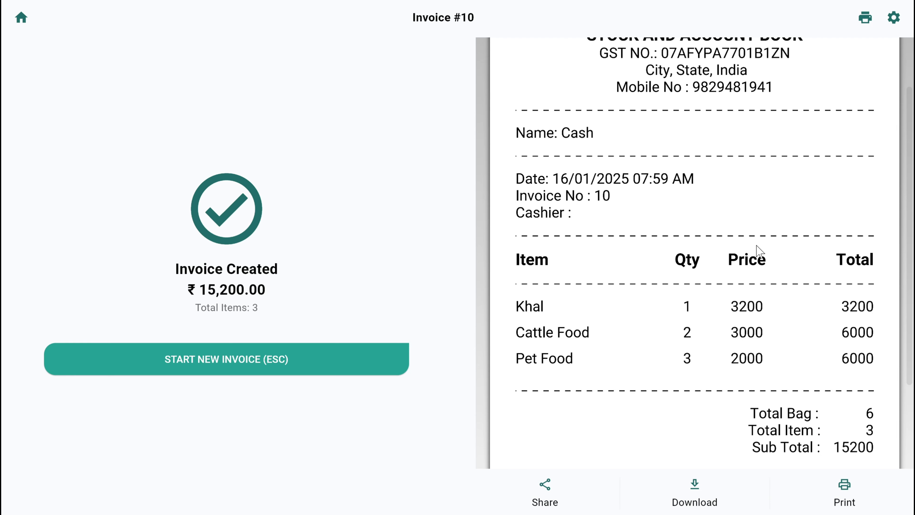
pyautogui.scroll(-4, 759, 251)
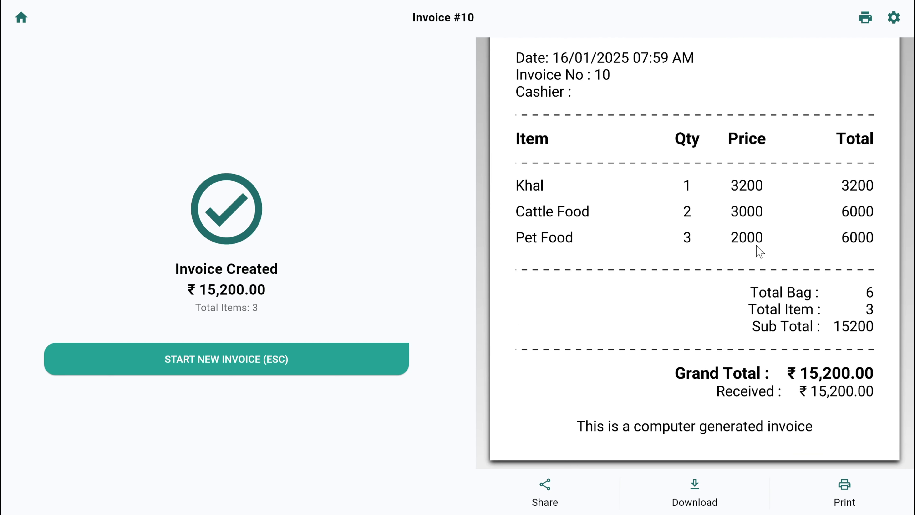
pyautogui.scroll(5, 759, 251)
pyautogui.scroll(-5, 760, 251)
pyautogui.scroll(5, 714, 378)
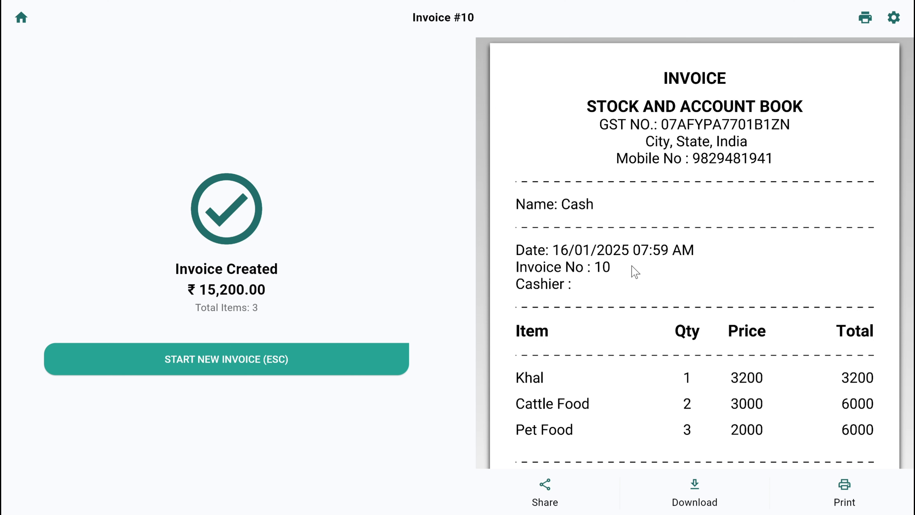
pyautogui.scroll(-5, 604, 291)
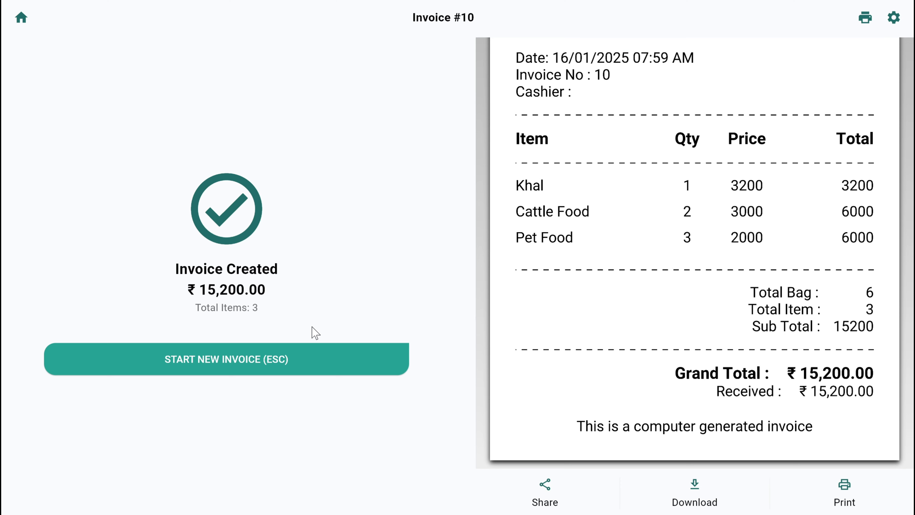
pyautogui.click(286, 359)
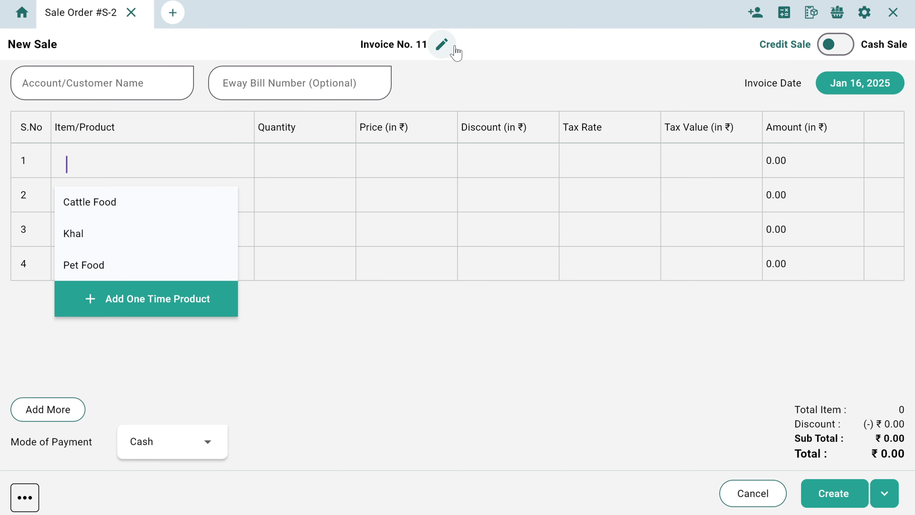
pyautogui.click(458, 88)
pyautogui.click(459, 88)
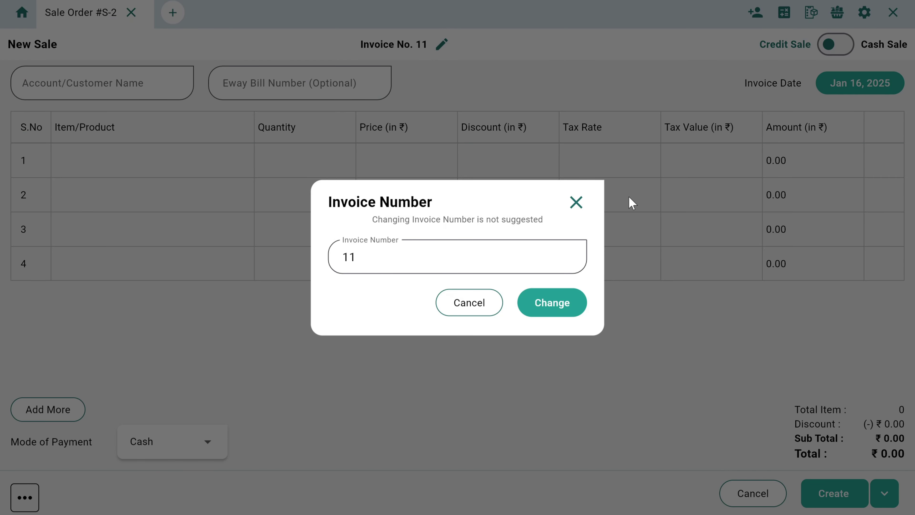
pyautogui.click(578, 203)
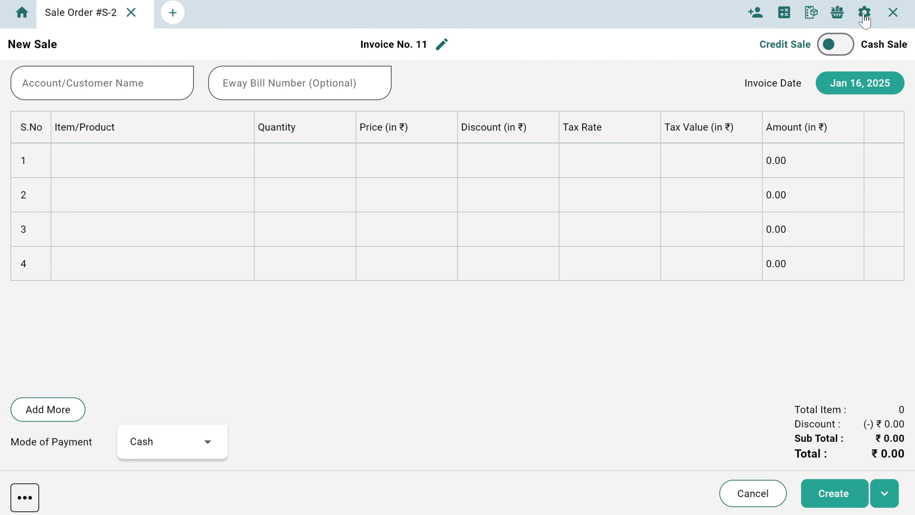
pyautogui.click(893, 13)
pyautogui.click(596, 287)
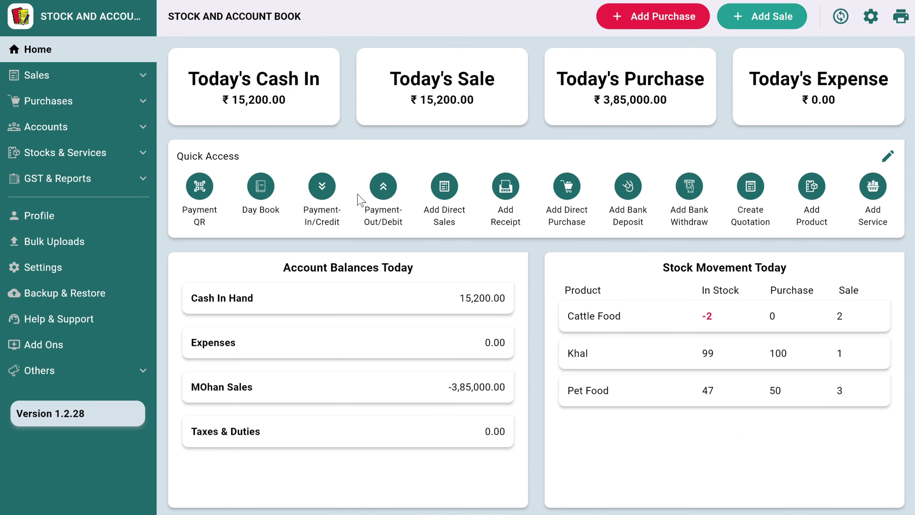
# Step: Add a custom UPI QR named Custom, entering the UPI ID and Paytm as the provider name
pyautogui.click(73, 130)
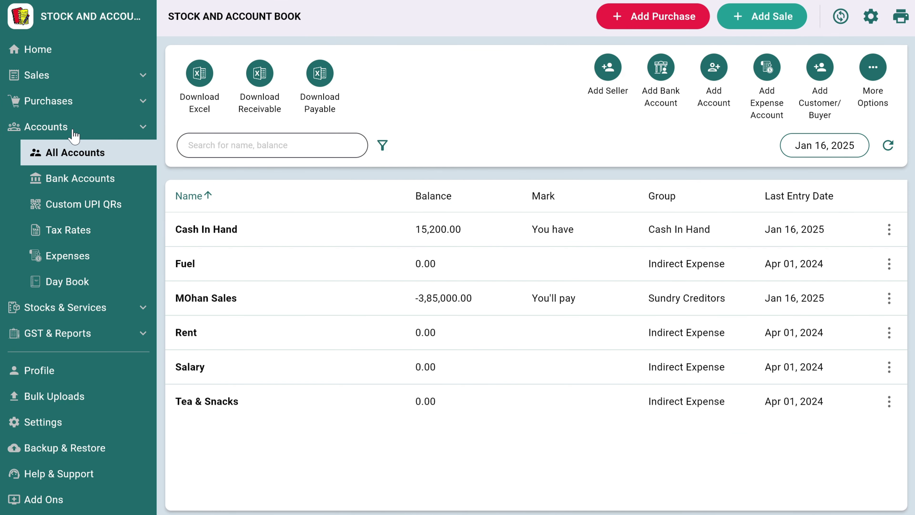
pyautogui.click(72, 207)
pyautogui.click(527, 387)
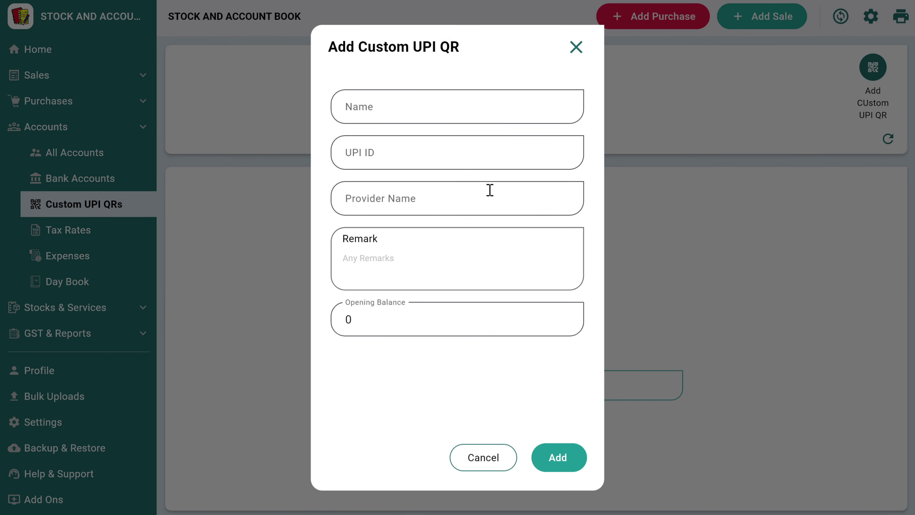
pyautogui.click(429, 120)
pyautogui.write('Custom')
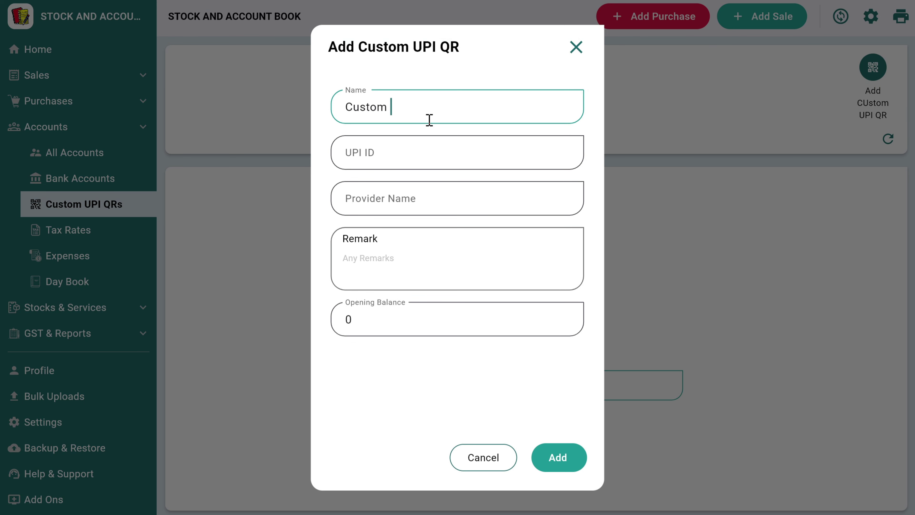
pyautogui.press('Tab')
pyautogui.write('999999')
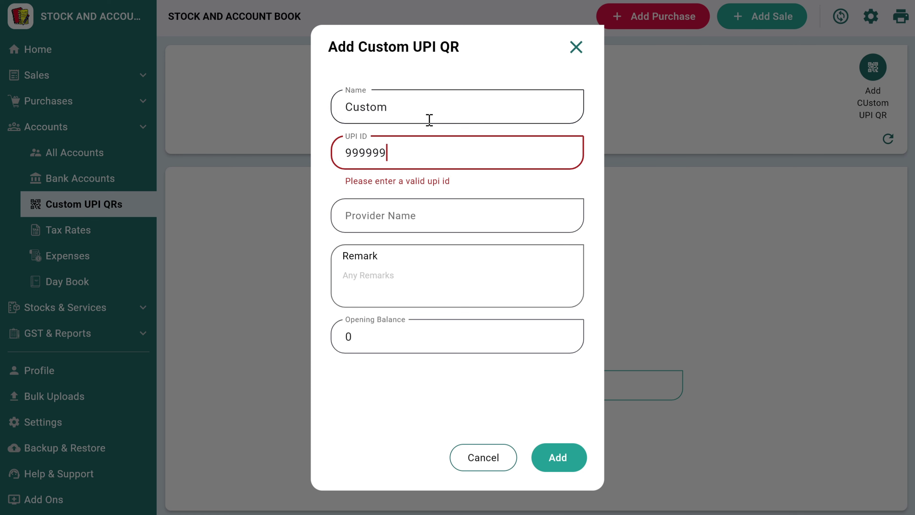
pyautogui.write('@ybl')
pyautogui.press('Tab')
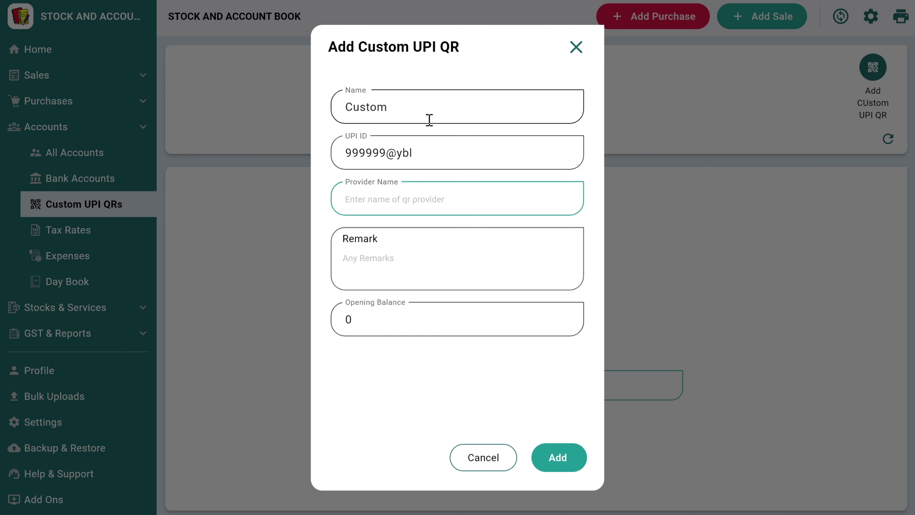
pyautogui.write('Paytm')
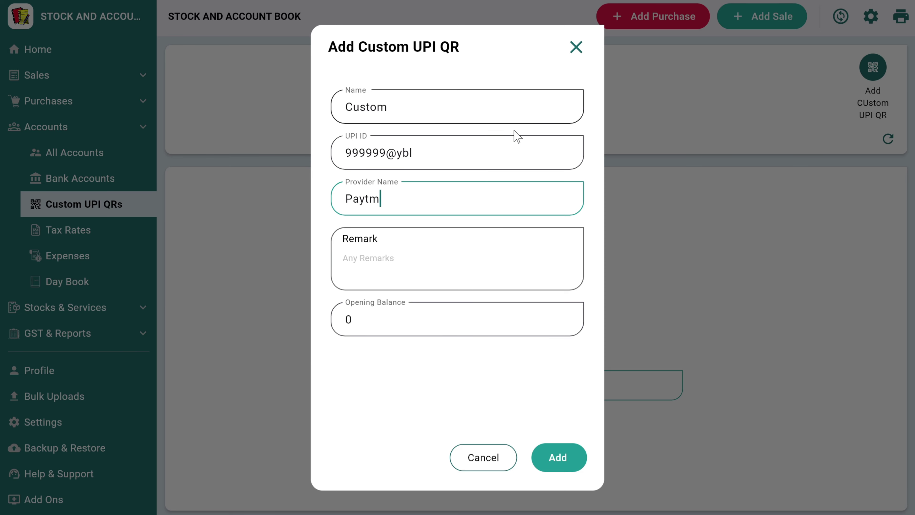
pyautogui.click(571, 468)
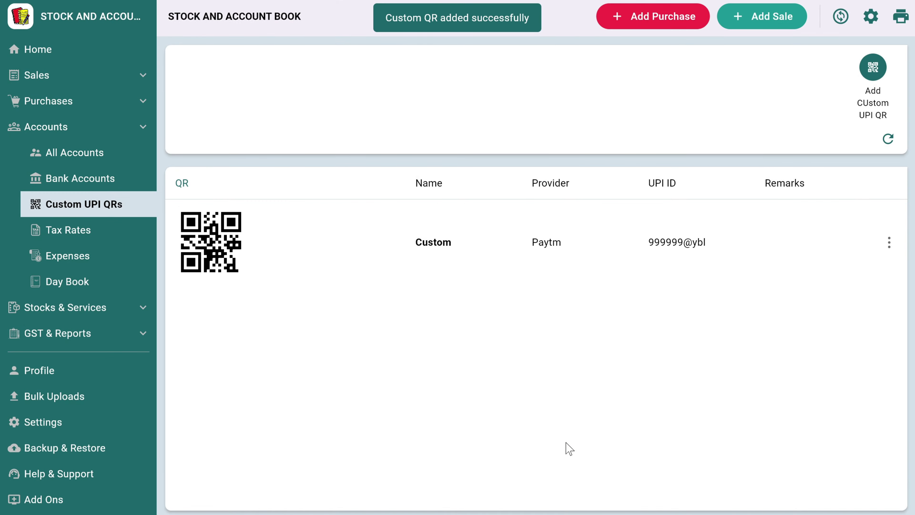
# Step: Create a new cash sale invoice for 1 bag of Cattle Food and review its preview
pyautogui.click(760, 19)
pyautogui.click(118, 217)
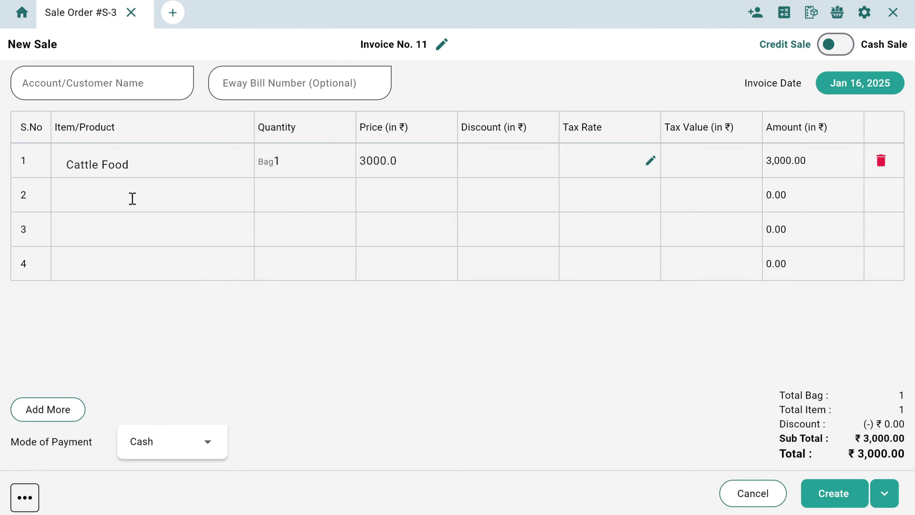
pyautogui.click(809, 503)
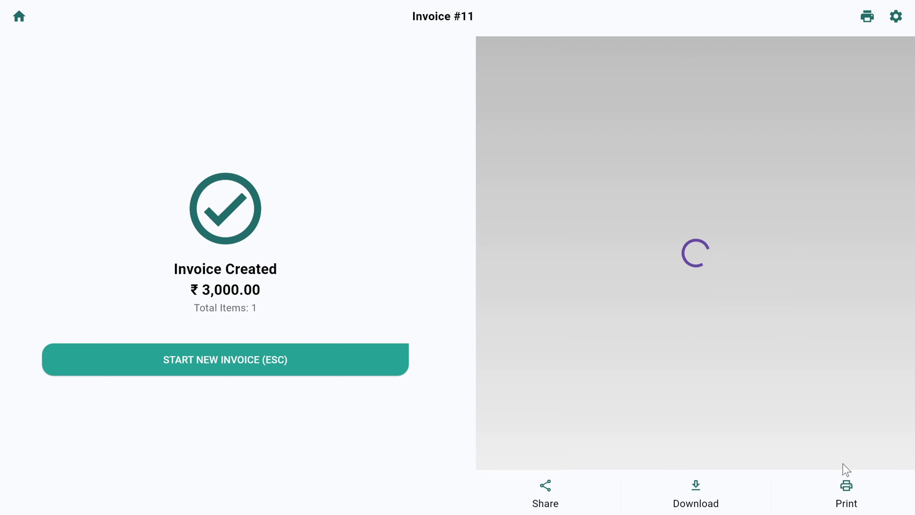
pyautogui.scroll(-4, 719, 204)
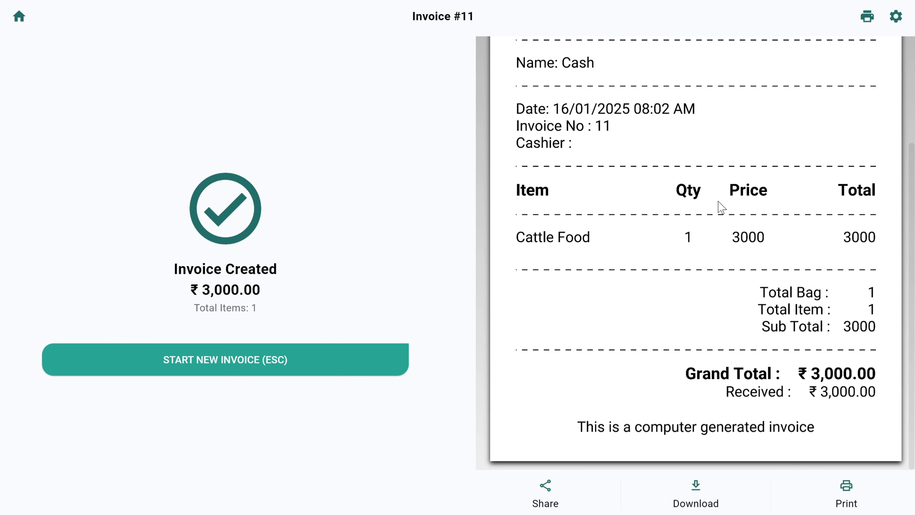
# Step: Set the default UPI QR code to Paytm - Custom in the invoice settings, save, and review the QR code on the invoice preview
pyautogui.click(897, 18)
pyautogui.click(758, 256)
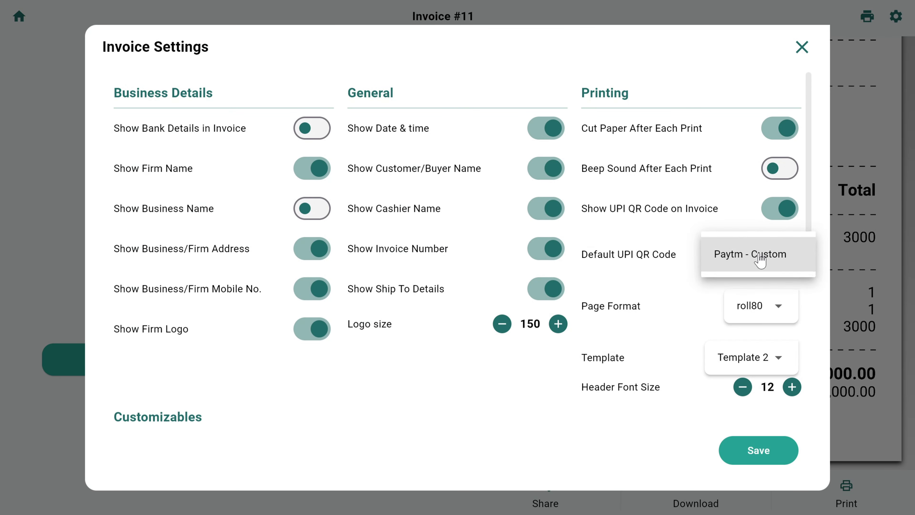
pyautogui.click(758, 256)
pyautogui.click(752, 463)
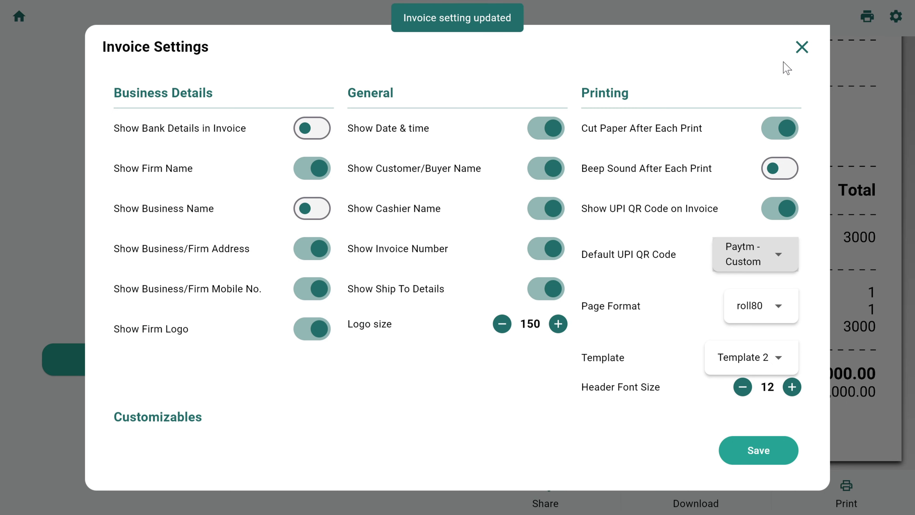
pyautogui.click(801, 47)
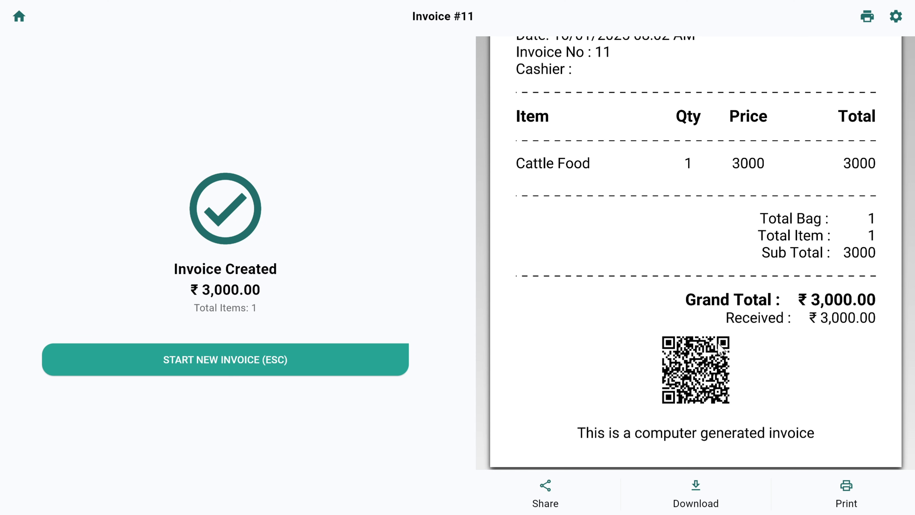
pyautogui.scroll(6, 725, 351)
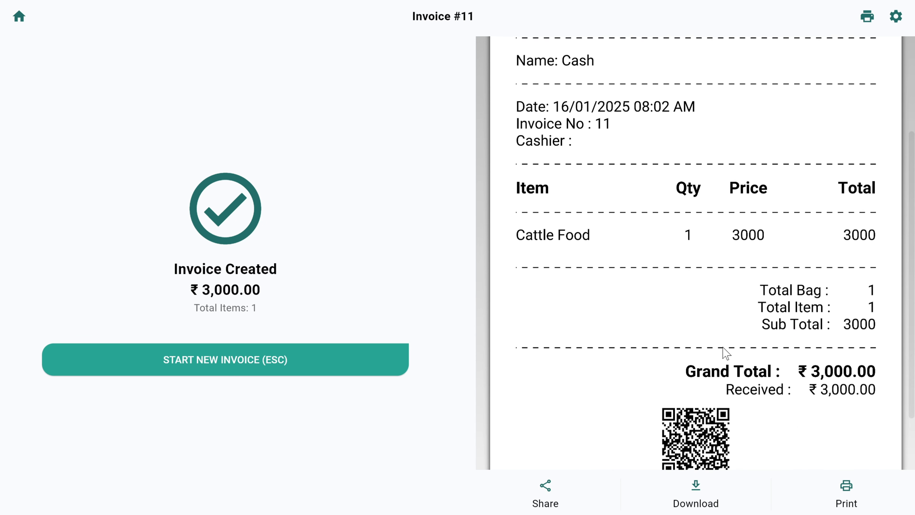
# Step: Start a new invoice and look over its billing settings without changing them
pyautogui.click(294, 356)
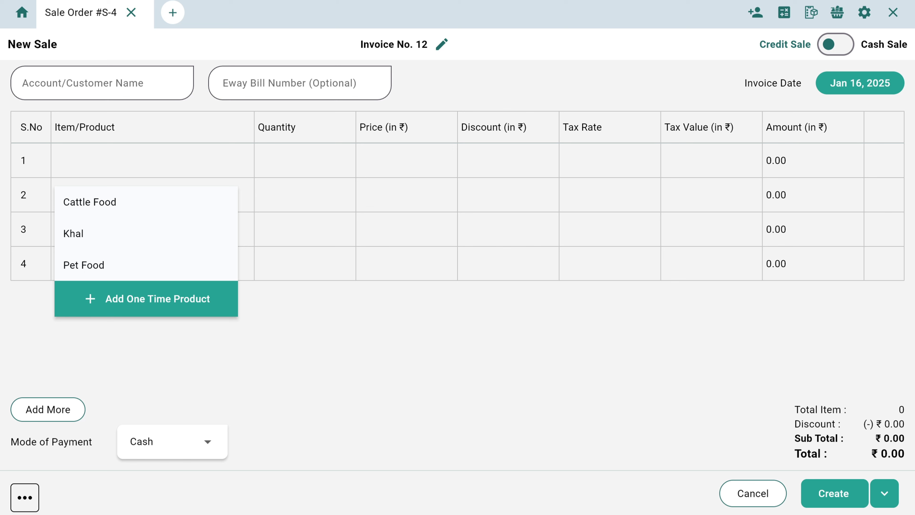
pyautogui.click(194, 321)
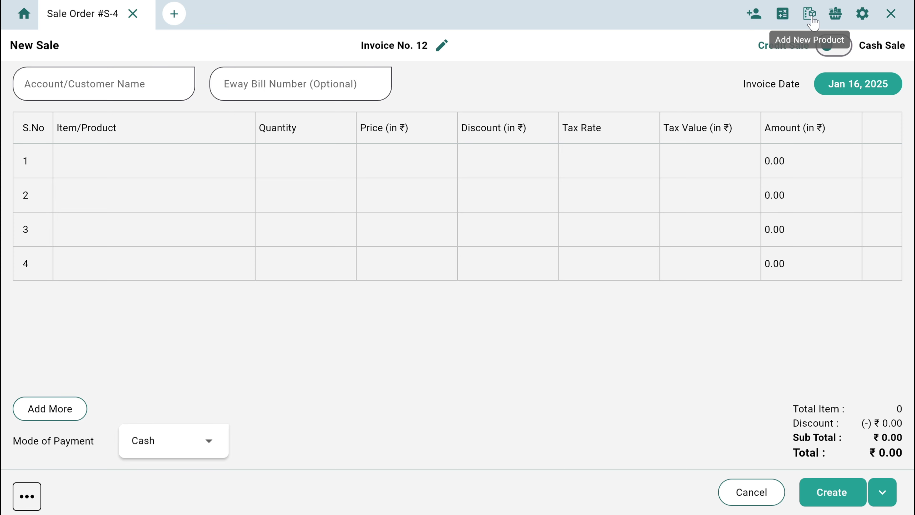
pyautogui.click(860, 16)
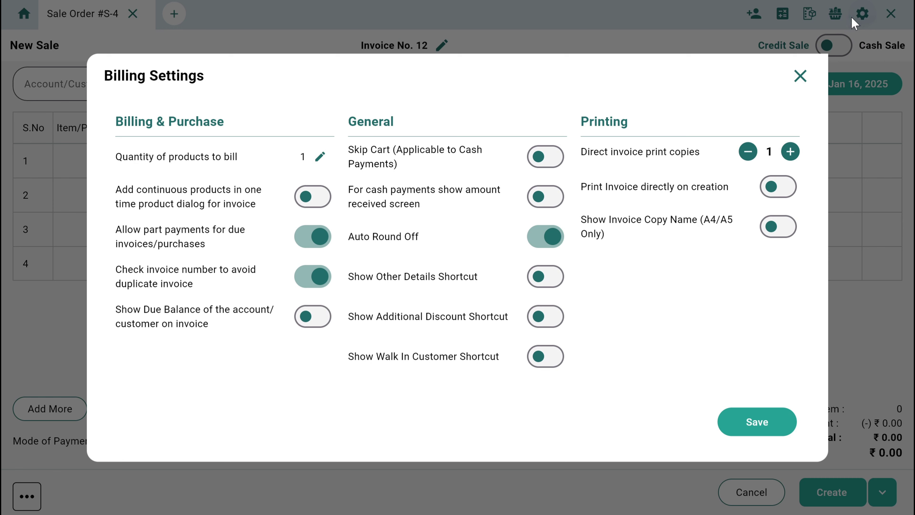
pyautogui.click(799, 76)
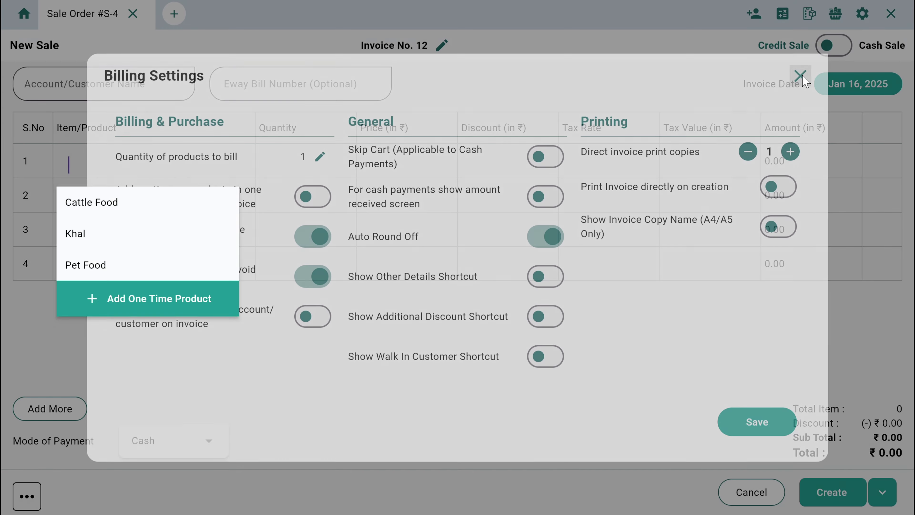
# Step: Open two more sale orders alongside the first and switch between the three, ending on the newest one
pyautogui.click(178, 15)
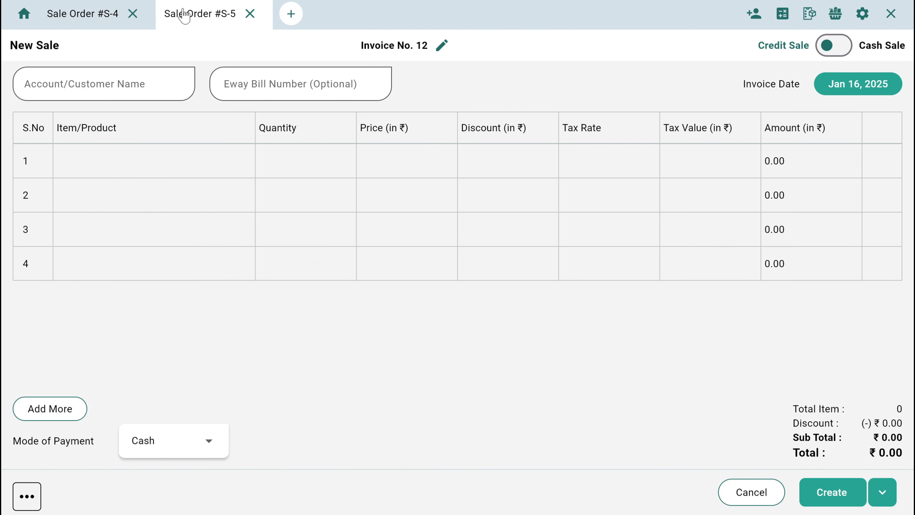
pyautogui.click(291, 16)
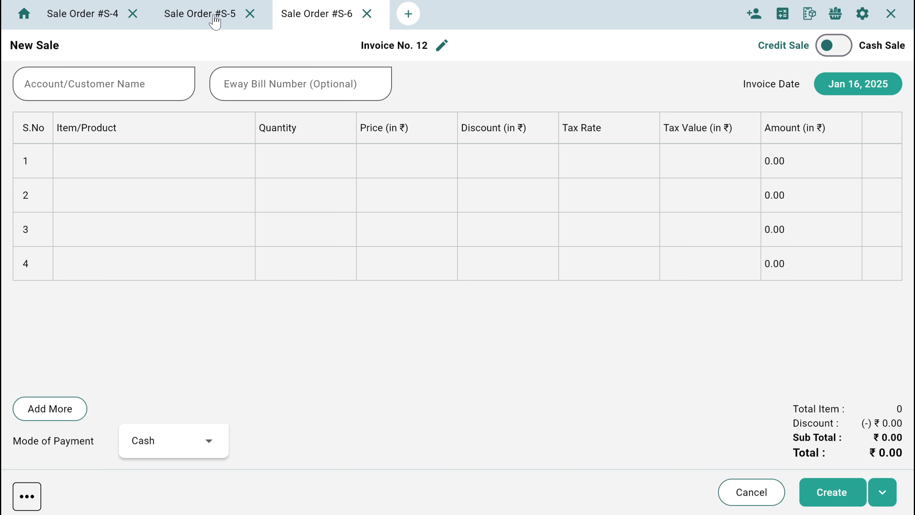
pyautogui.click(200, 23)
pyautogui.click(80, 21)
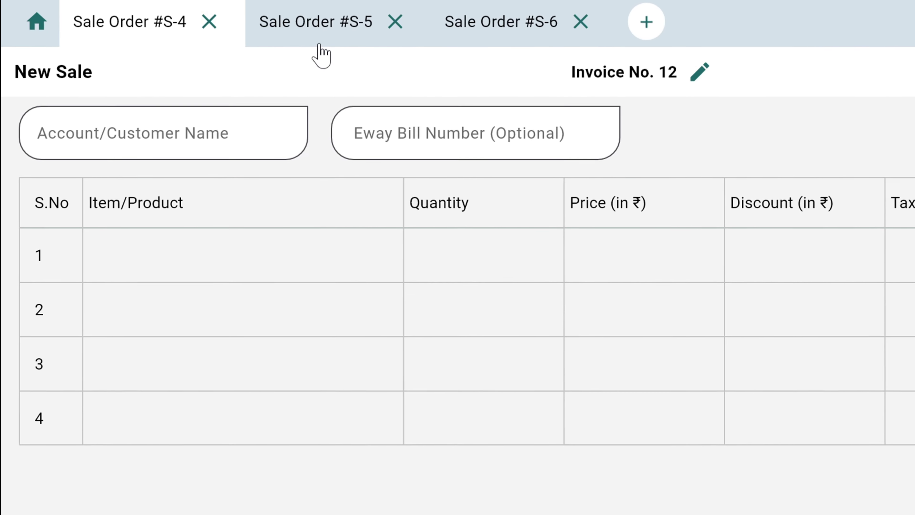
pyautogui.click(215, 19)
pyautogui.click(496, 36)
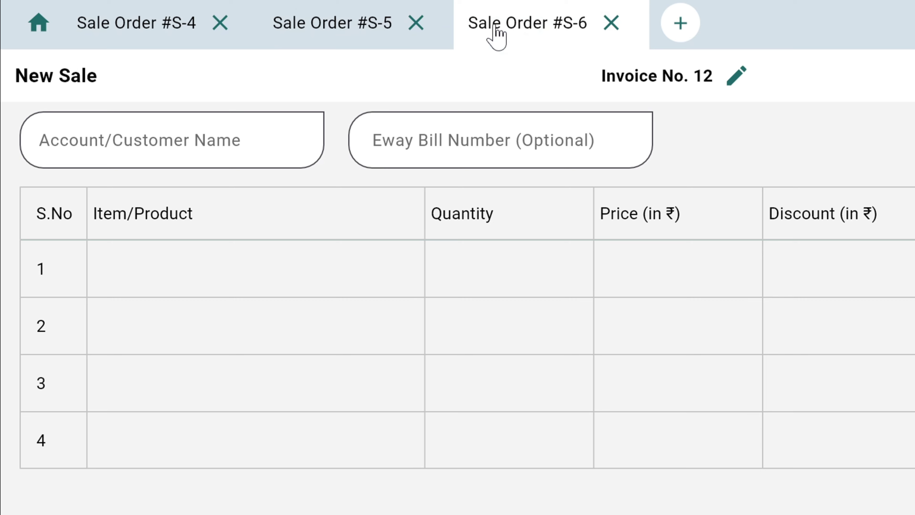
pyautogui.click(342, 34)
pyautogui.click(98, 36)
pyautogui.click(347, 35)
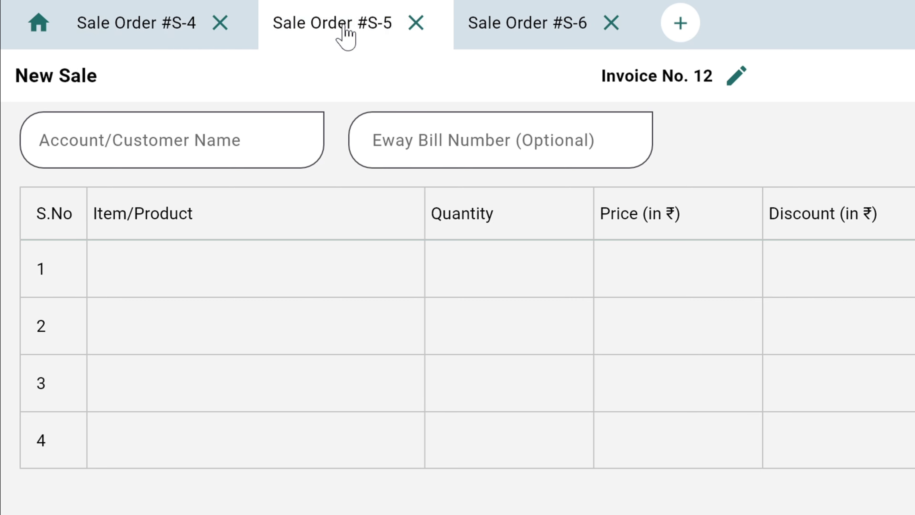
pyautogui.click(480, 31)
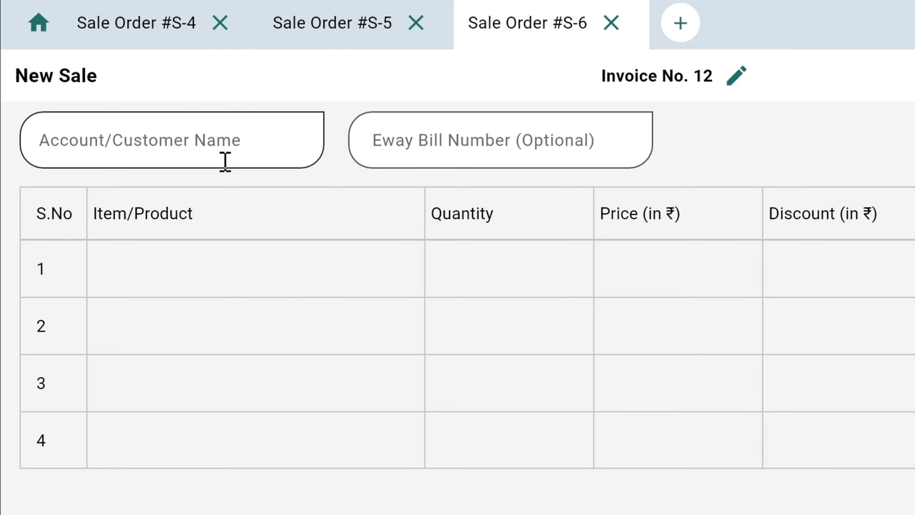
# Step: Add Pet Food to Sale Order #S-6 and Cattle Food to Sale Order #S-5
pyautogui.click(182, 277)
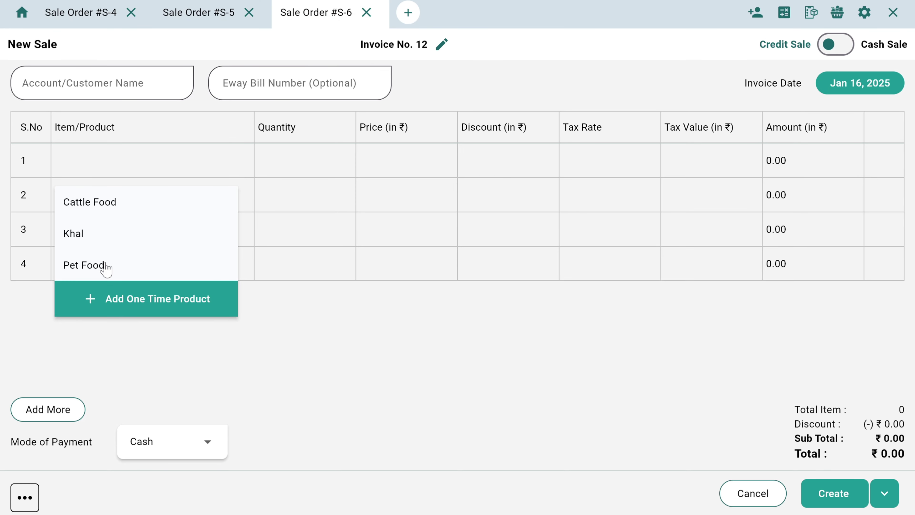
pyautogui.click(105, 269)
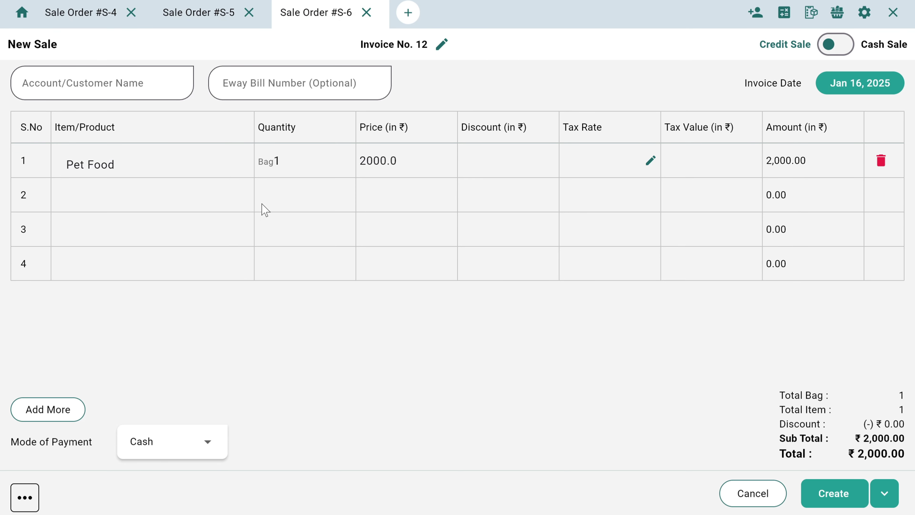
pyautogui.click(186, 22)
pyautogui.click(104, 156)
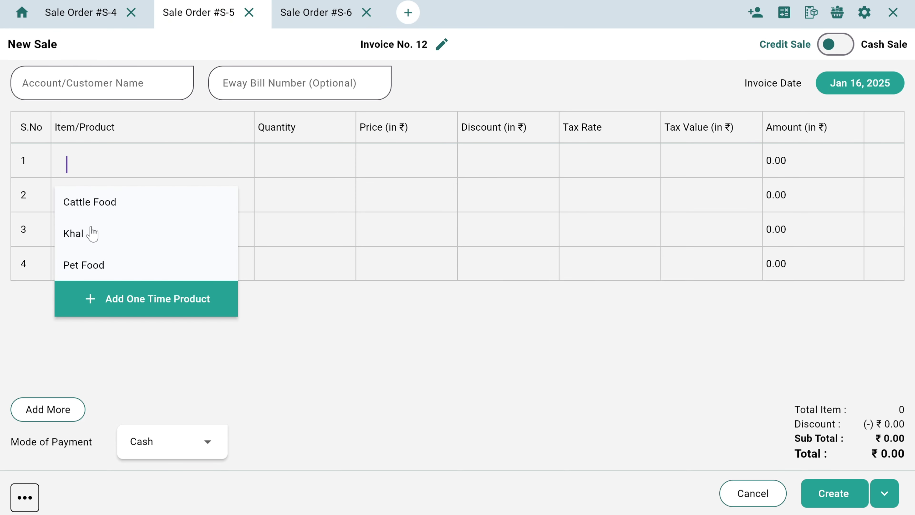
pyautogui.click(98, 201)
# Step: Add Khal to Sale Order #S-4, and switch through the open orders, ending on Sale Order #S-6
pyautogui.click(74, 24)
pyautogui.click(78, 166)
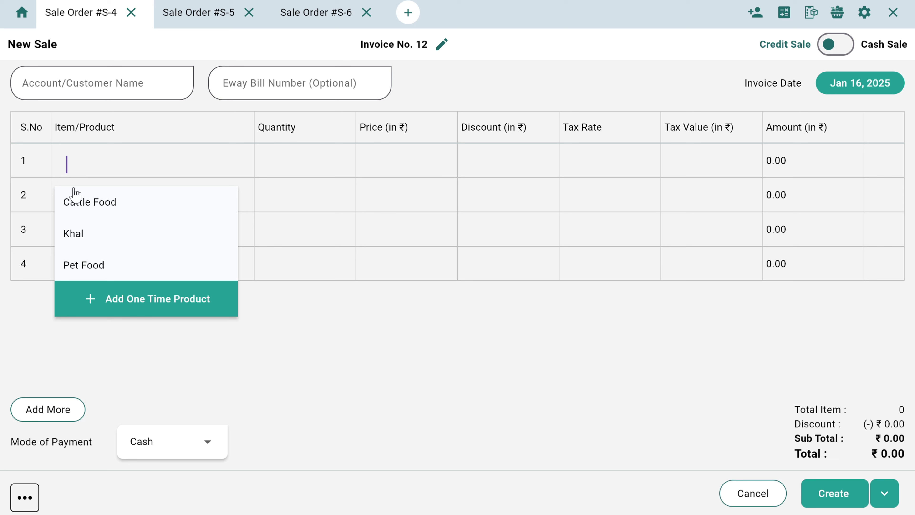
pyautogui.click(74, 242)
pyautogui.click(208, 16)
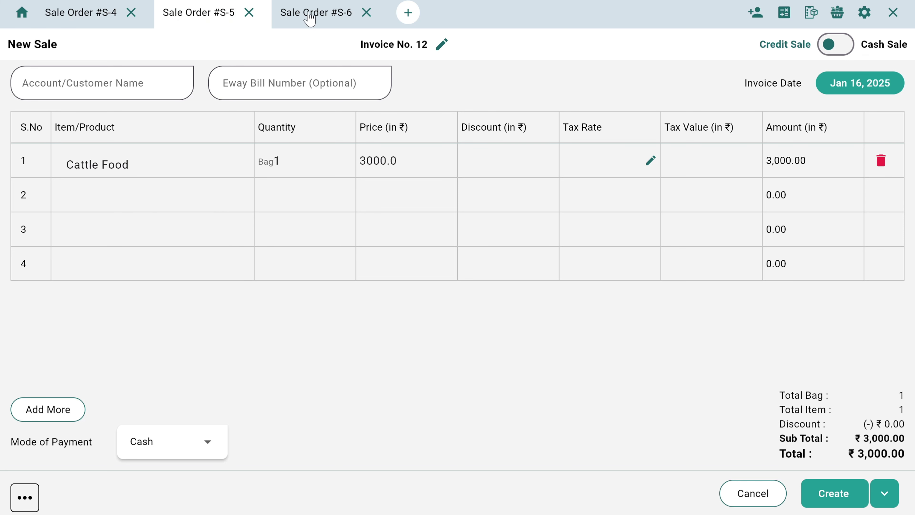
pyautogui.click(306, 18)
pyautogui.click(90, 23)
pyautogui.click(176, 20)
pyautogui.click(298, 15)
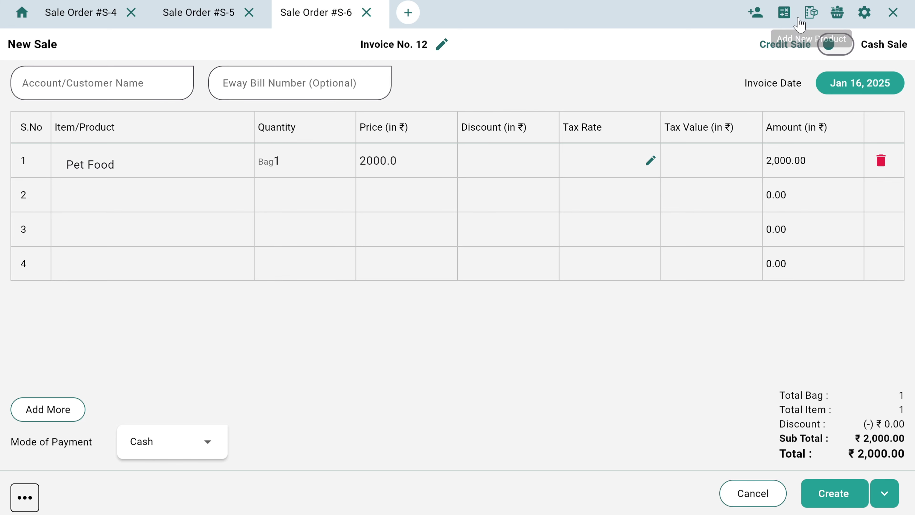
# Step: Start adding a new product from the sale screen, naming it Kakde with a selling price of 70
pyautogui.click(811, 16)
pyautogui.click(226, 107)
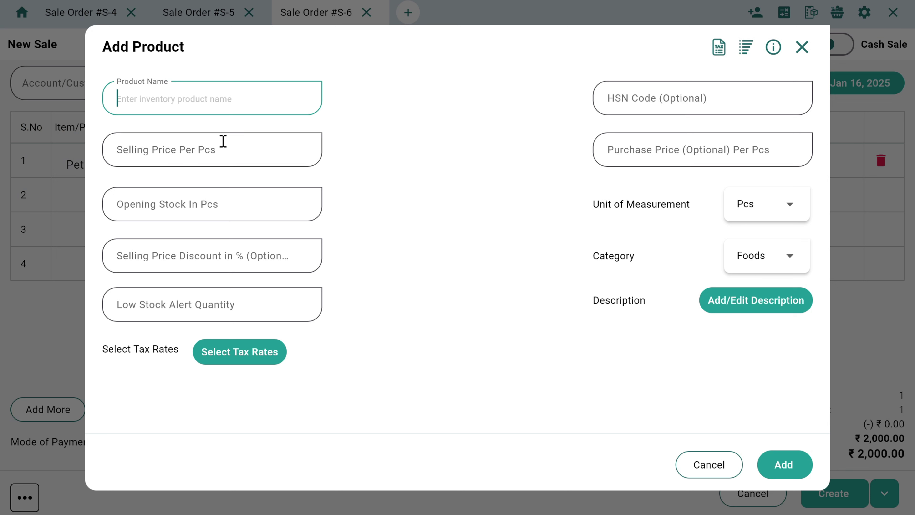
pyautogui.write('Kakd')
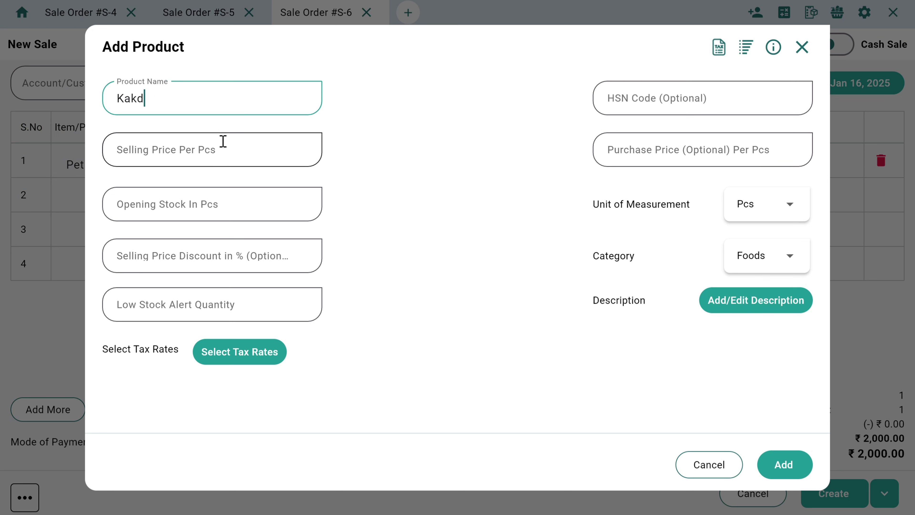
pyautogui.write('e')
pyautogui.press('Tab')
pyautogui.click(223, 141)
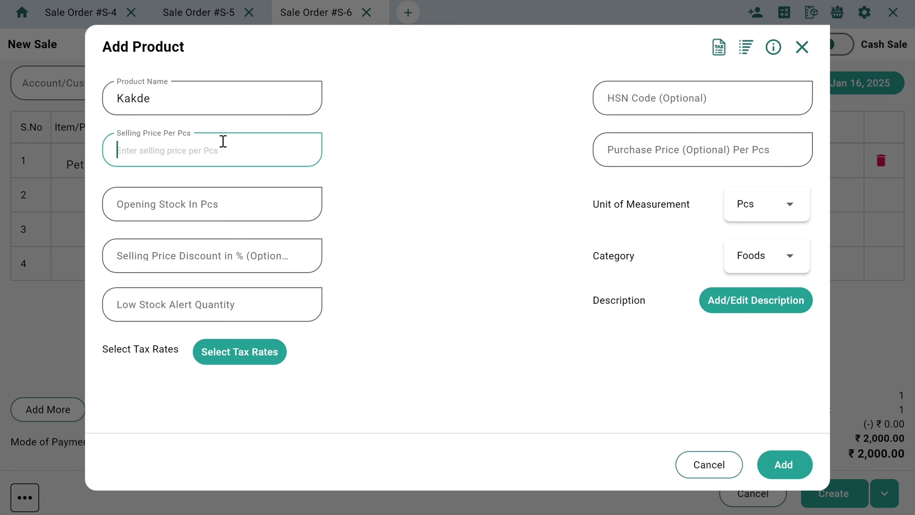
pyautogui.write('70')
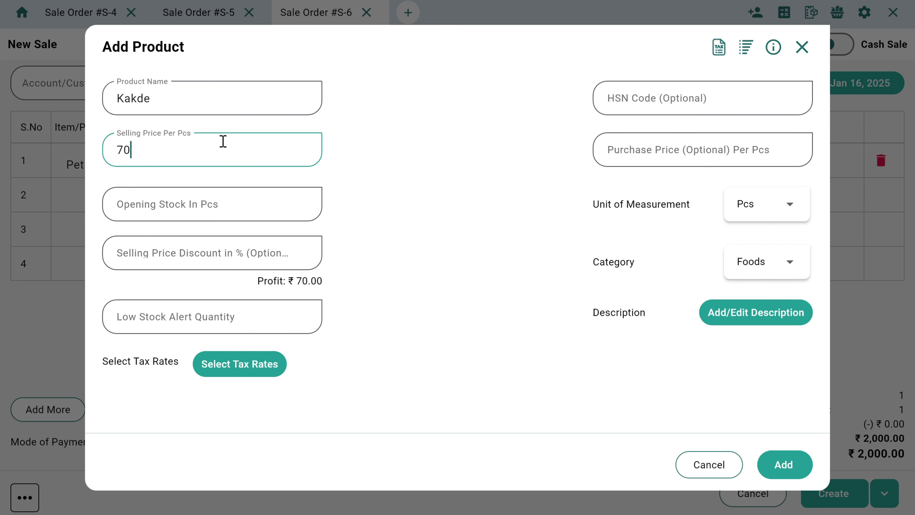
# Step: Set Kakde's purchase price to 50 and its unit of measurement to Kilogram, and add the product
pyautogui.click(677, 159)
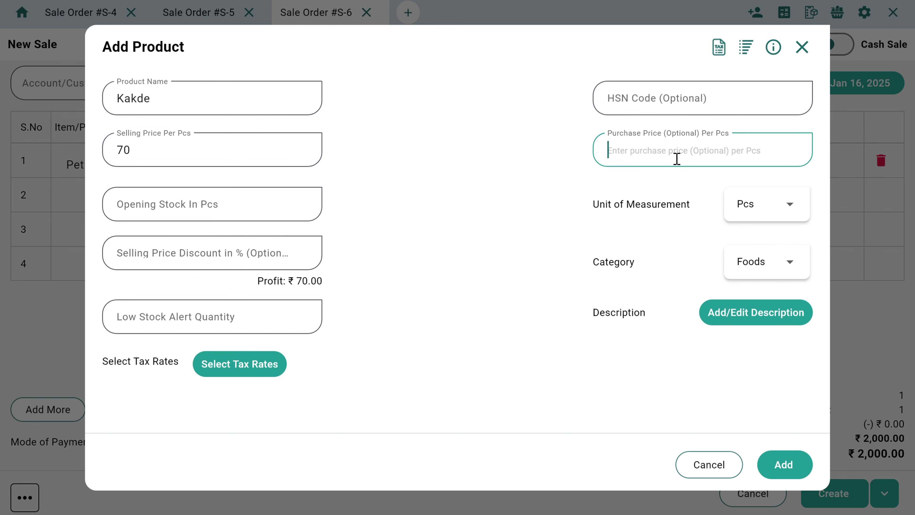
pyautogui.write('50')
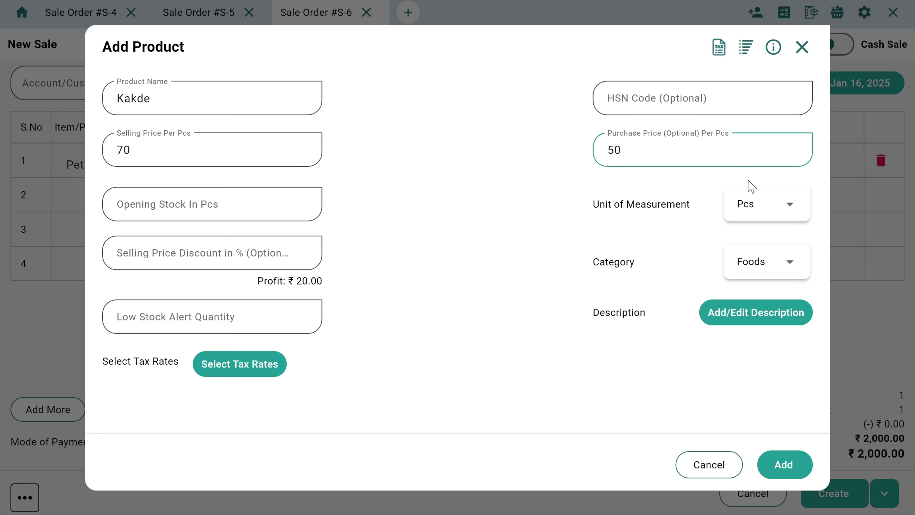
pyautogui.click(760, 206)
pyautogui.scroll(-1, 751, 285)
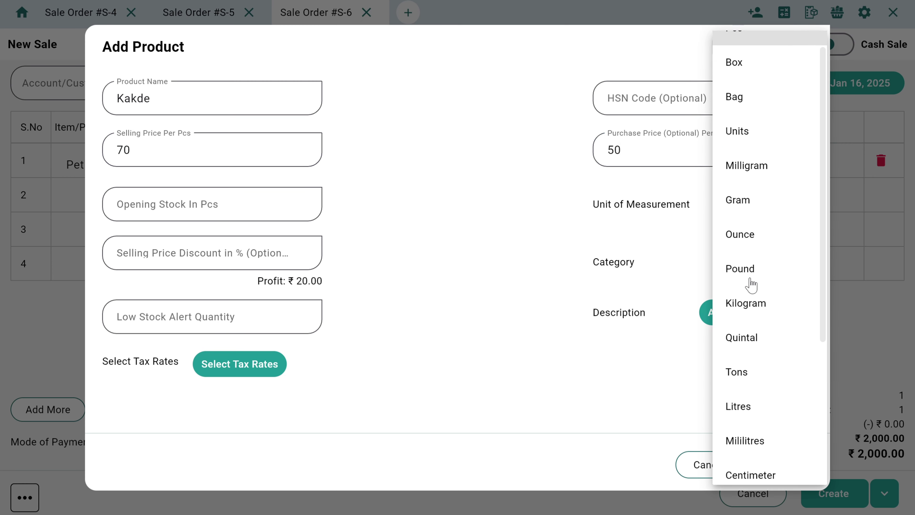
pyautogui.click(740, 305)
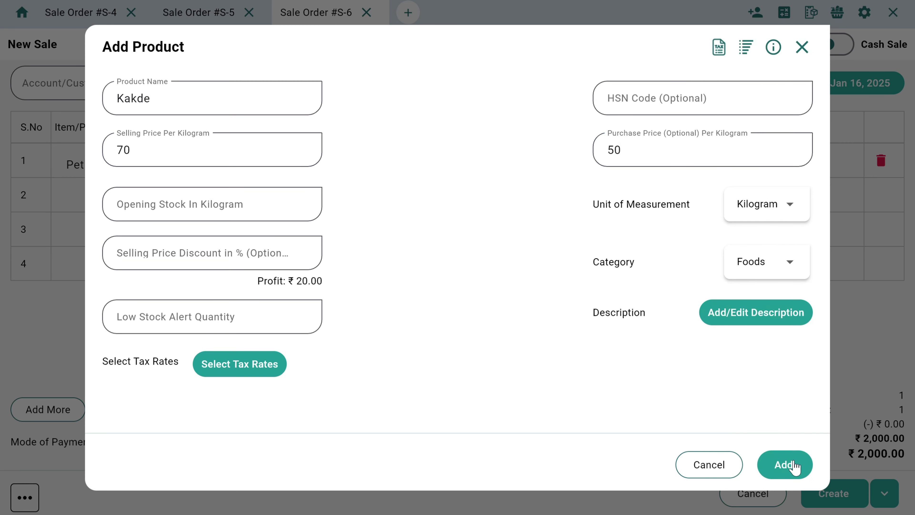
pyautogui.click(774, 465)
# Step: Add Khal and Kakde to Sale Order #S-6, setting the Kakde quantity to 10 kg
pyautogui.click(108, 188)
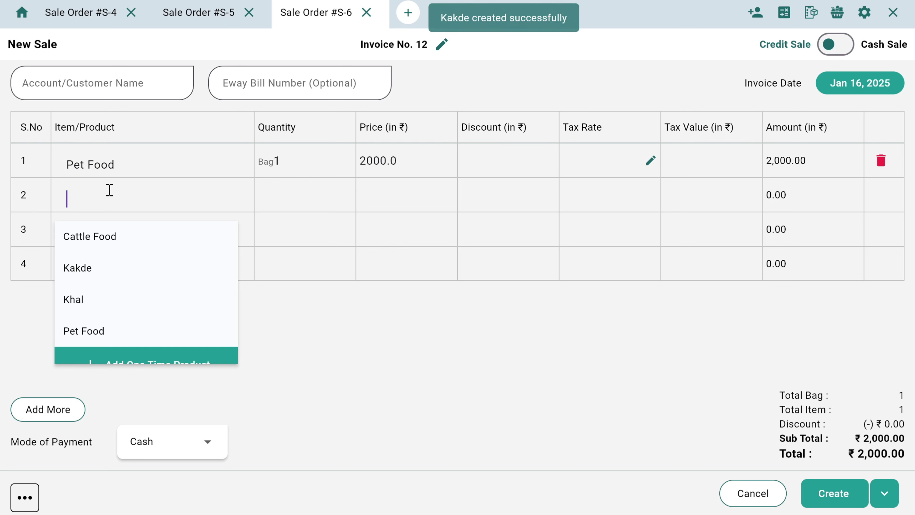
pyautogui.click(130, 300)
pyautogui.click(325, 230)
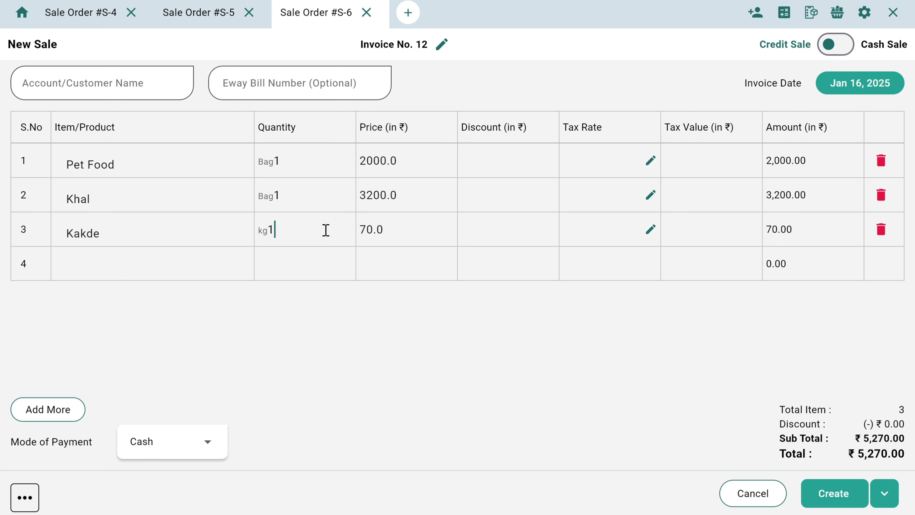
pyautogui.write('0')
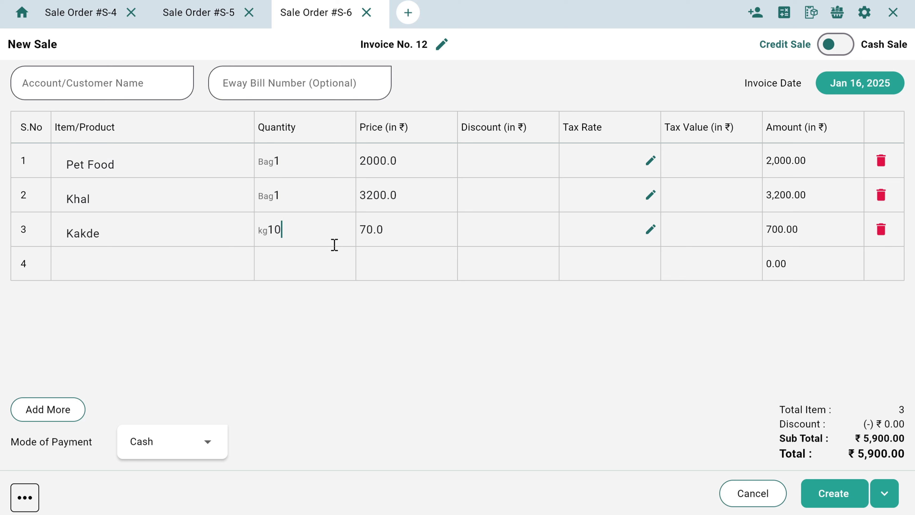
# Step: Delete the Pet Food and Khal rows from Sale Order #S-6 and add a second Kakde row
pyautogui.click(879, 159)
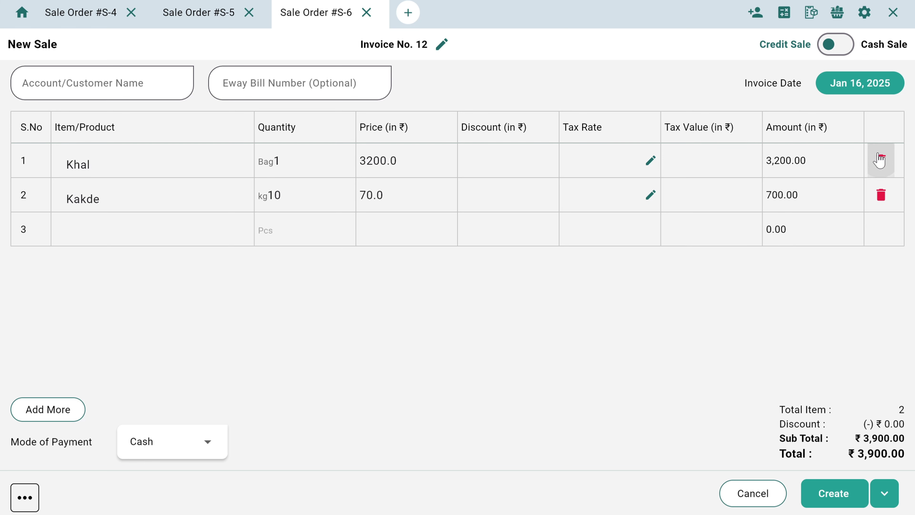
pyautogui.click(879, 160)
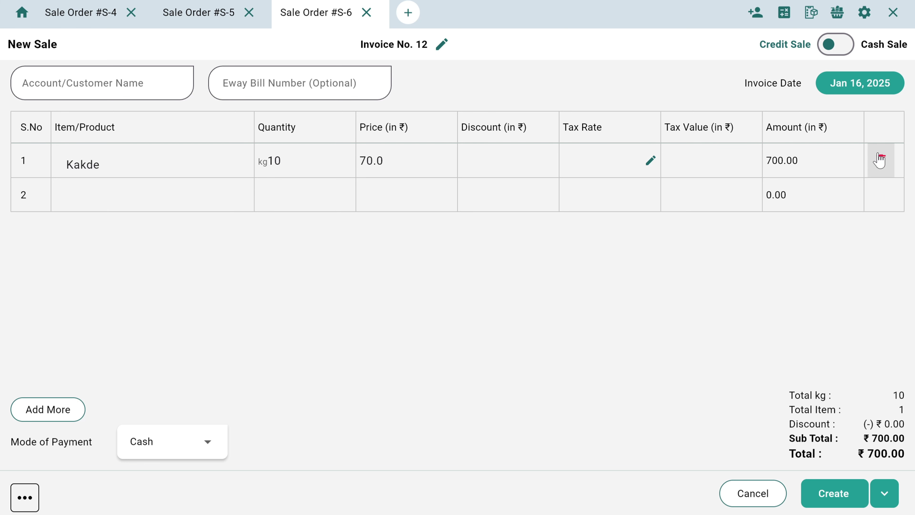
pyautogui.click(103, 188)
pyautogui.click(96, 266)
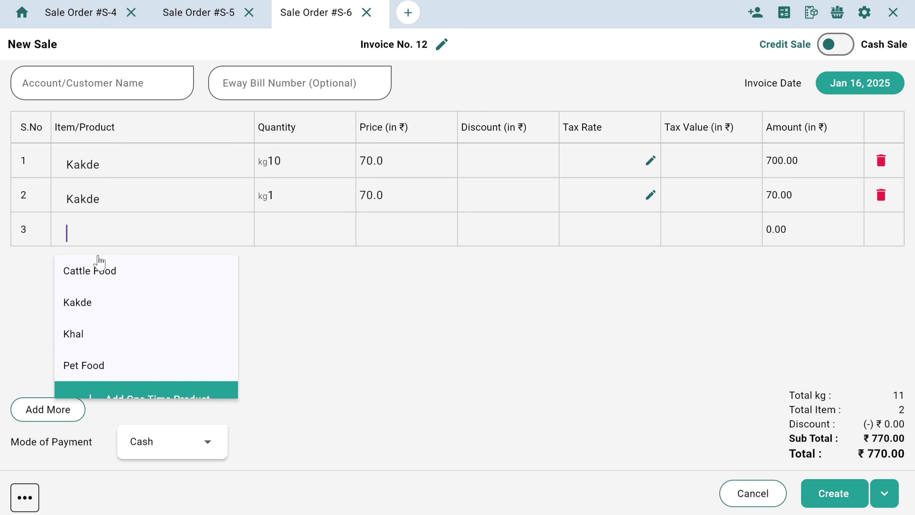
# Step: Set the quantity of the first Kakde row to 45 kg and of the second Kakde row to 70 kg
pyautogui.click(290, 165)
pyautogui.moveTo(290, 164); pyautogui.dragTo(259, 161)
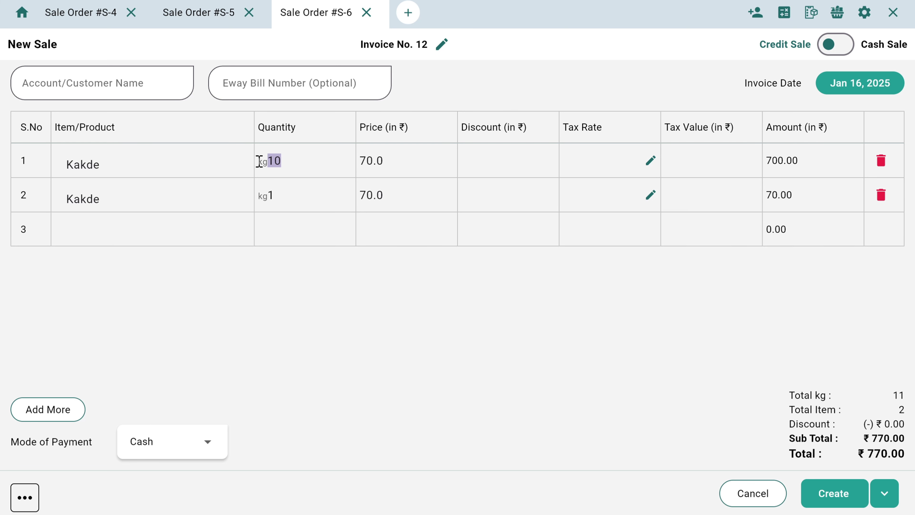
pyautogui.write('45')
pyautogui.moveTo(292, 204); pyautogui.dragTo(266, 206)
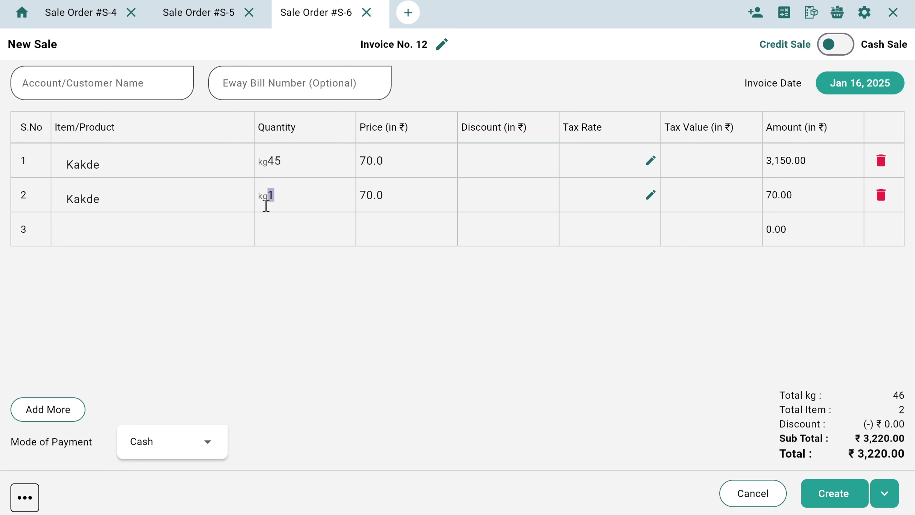
pyautogui.write('70')
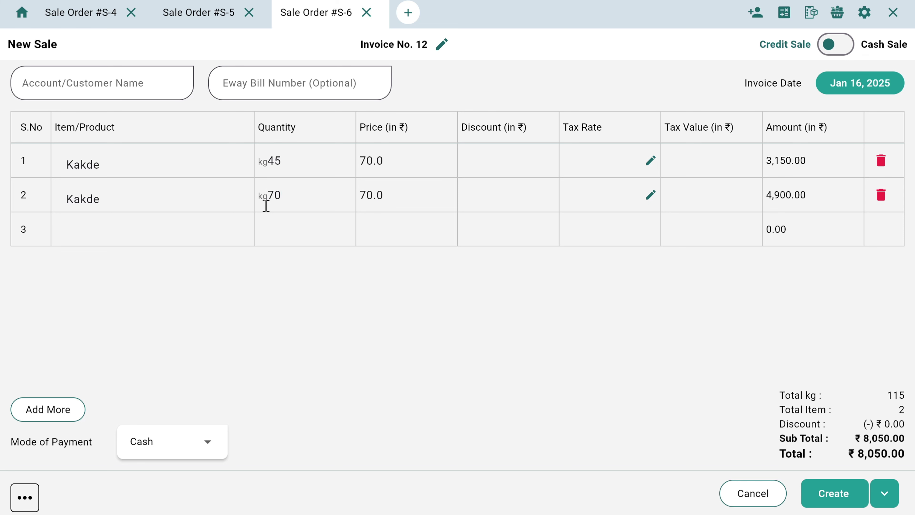
# Step: Add a third Kakde row with a quantity of 55 kg and set the second row's quantity to 50 kg
pyautogui.click(137, 235)
pyautogui.click(112, 302)
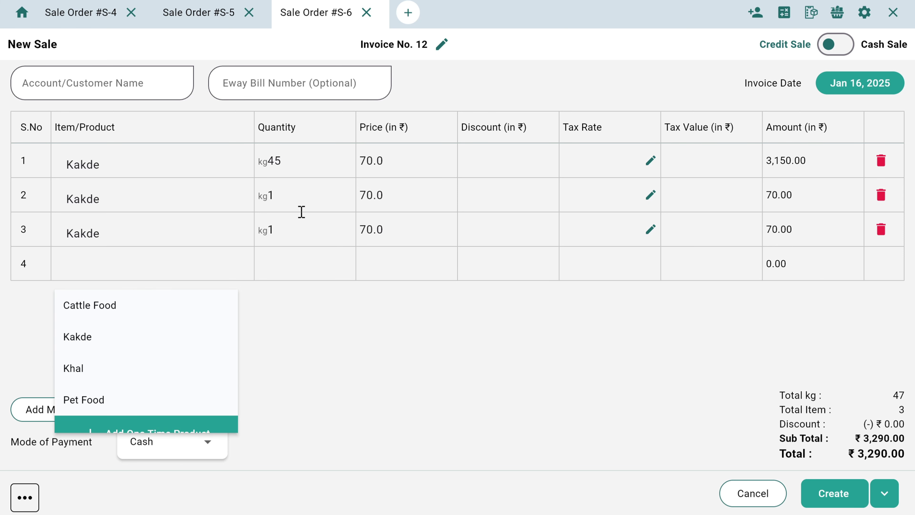
pyautogui.click(304, 225)
pyautogui.press('BackSpace')
pyautogui.write('55')
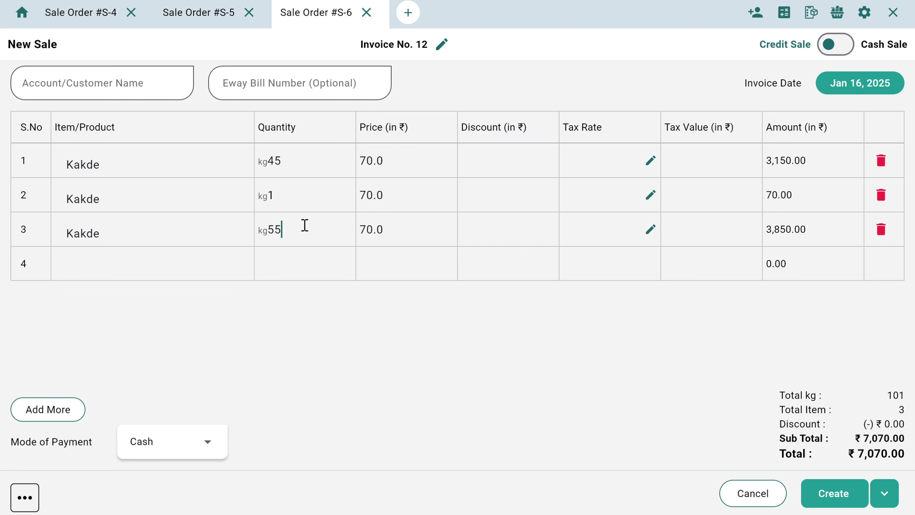
pyautogui.click(284, 185)
pyautogui.press('BackSpace')
pyautogui.write('50')
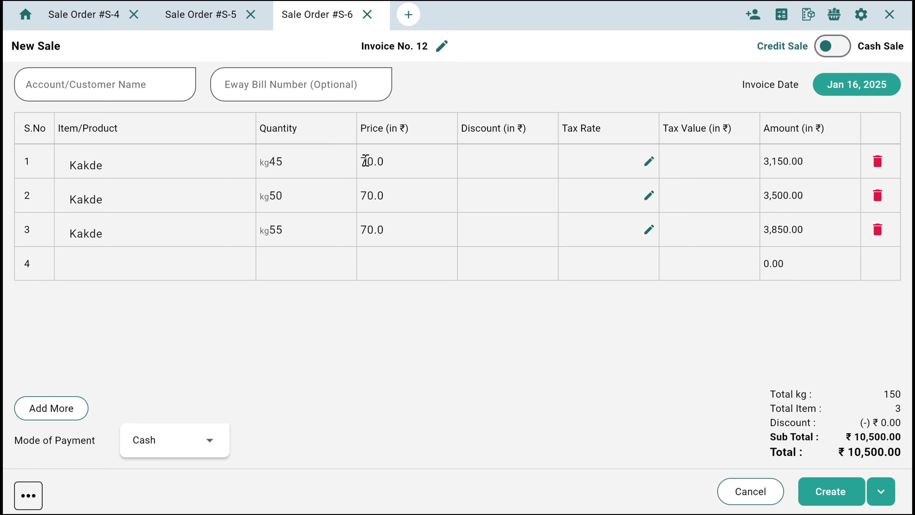
# Step: Add a fourth Kakde row to the sale order with a quantity of 48 kg
pyautogui.click(196, 254)
pyautogui.click(147, 339)
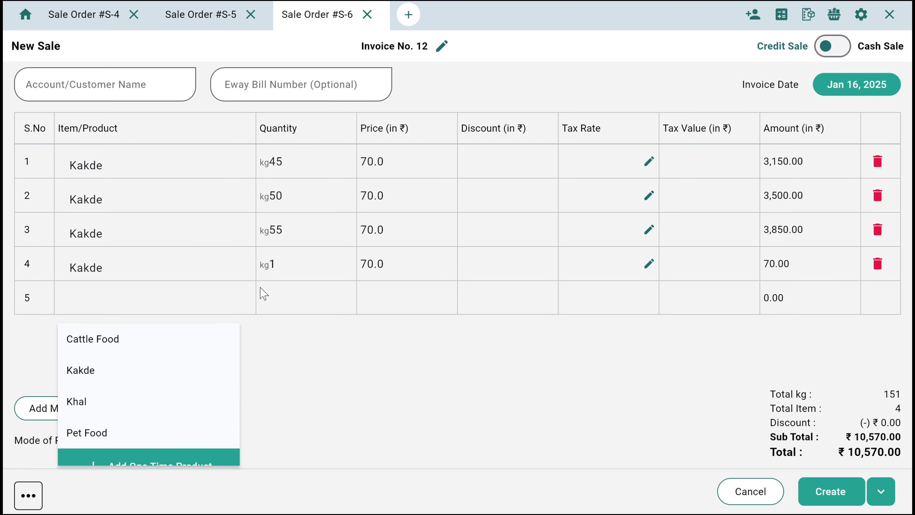
pyautogui.click(290, 261)
pyautogui.press('BackSpace')
pyautogui.write('48')
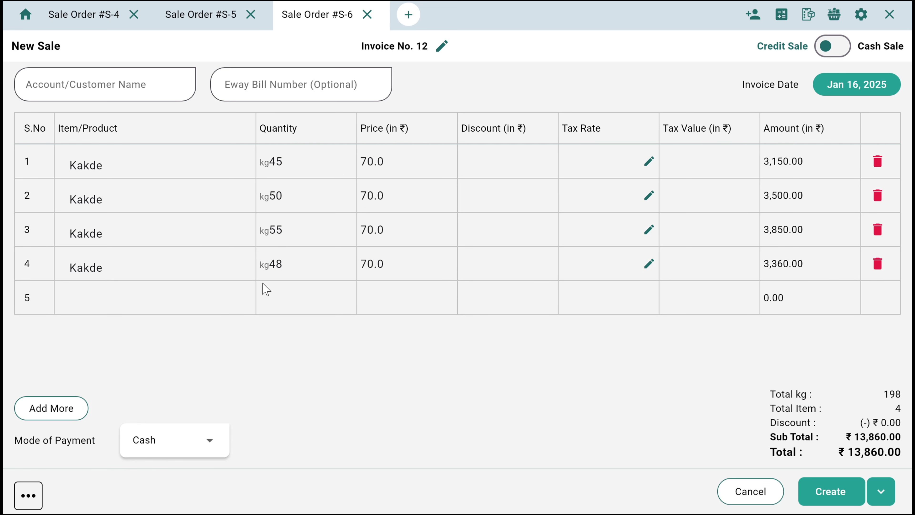
# Step: Add a fifth Kakde row to the sale order with a quantity of 47 kg
pyautogui.click(185, 305)
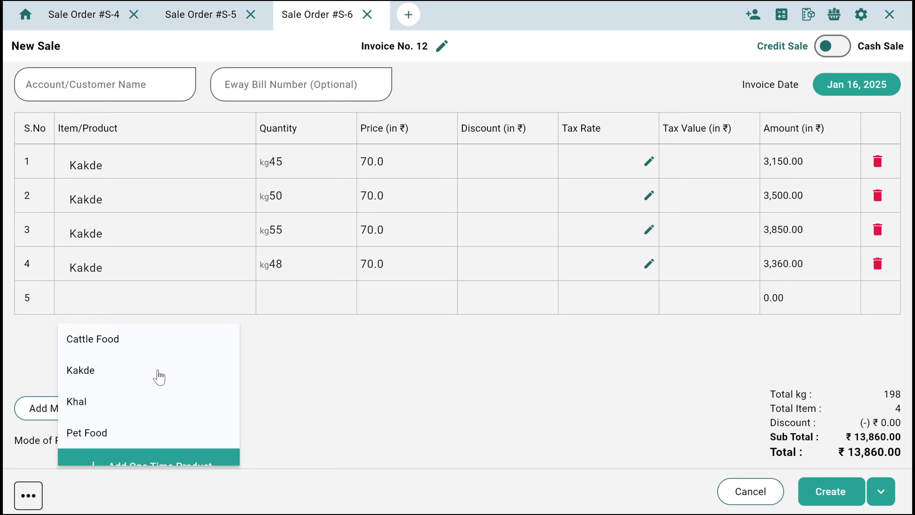
pyautogui.click(308, 302)
pyautogui.press('BackSpace')
pyautogui.write('47')
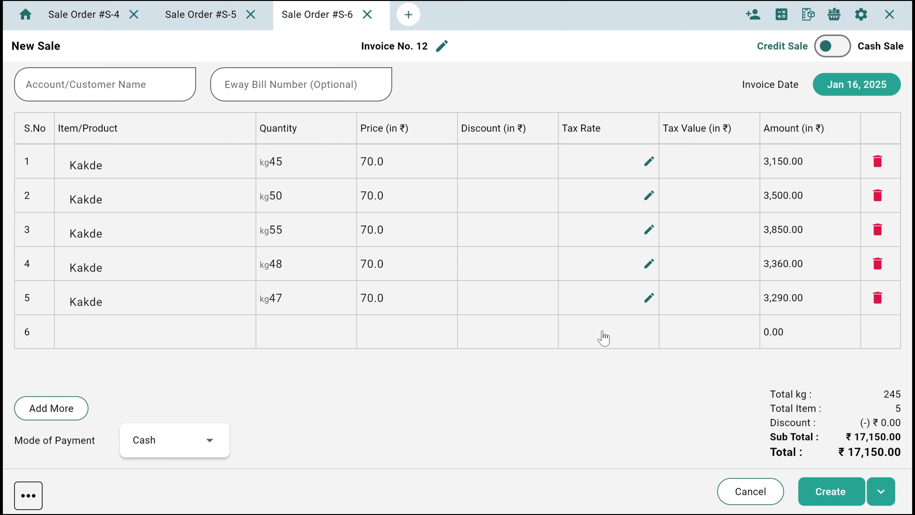
# Step: Create the invoice for Sale Order #S-6 and check its preview down to the QR code
pyautogui.click(830, 491)
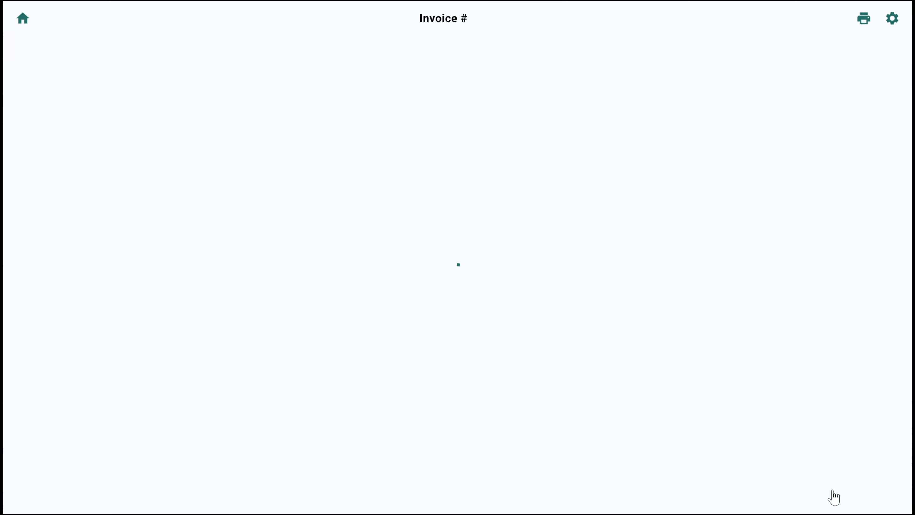
pyautogui.scroll(-5, 682, 341)
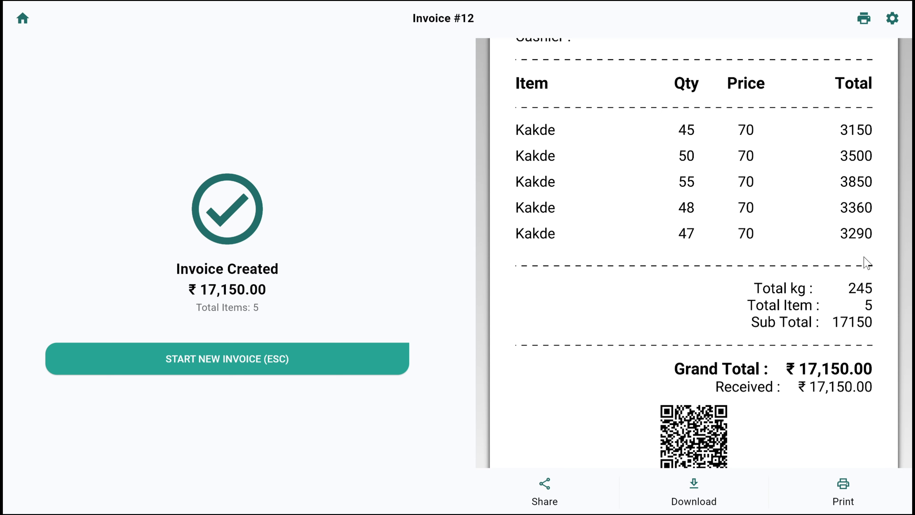
pyautogui.scroll(-2, 817, 289)
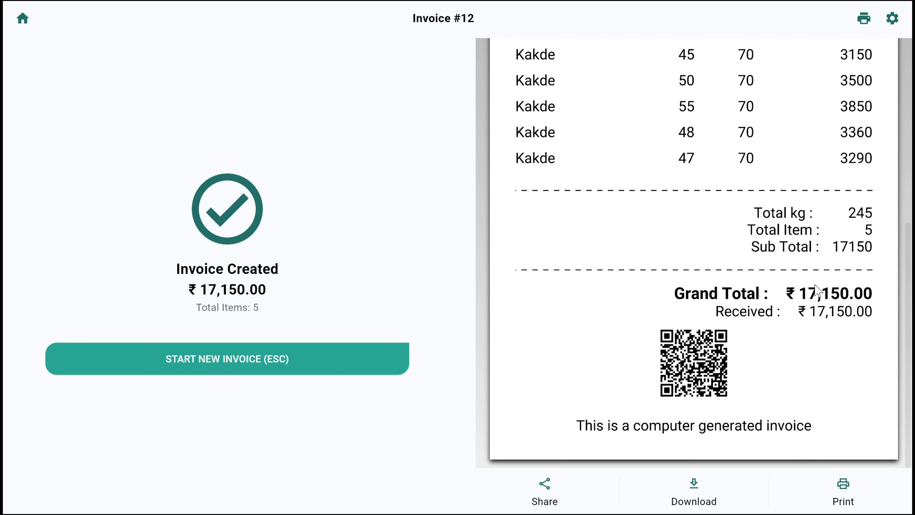
# Step: Leave the created invoice and close the billing screen
pyautogui.click(328, 362)
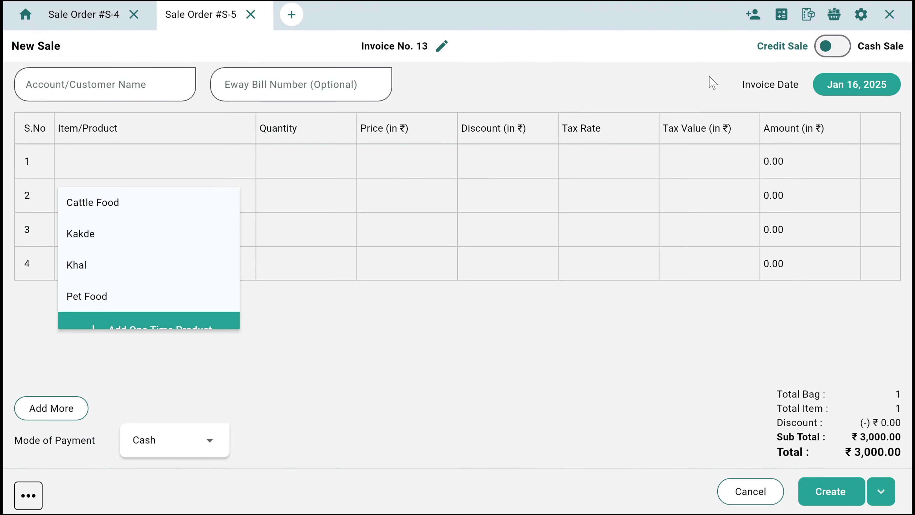
pyautogui.click(896, 16)
pyautogui.click(896, 17)
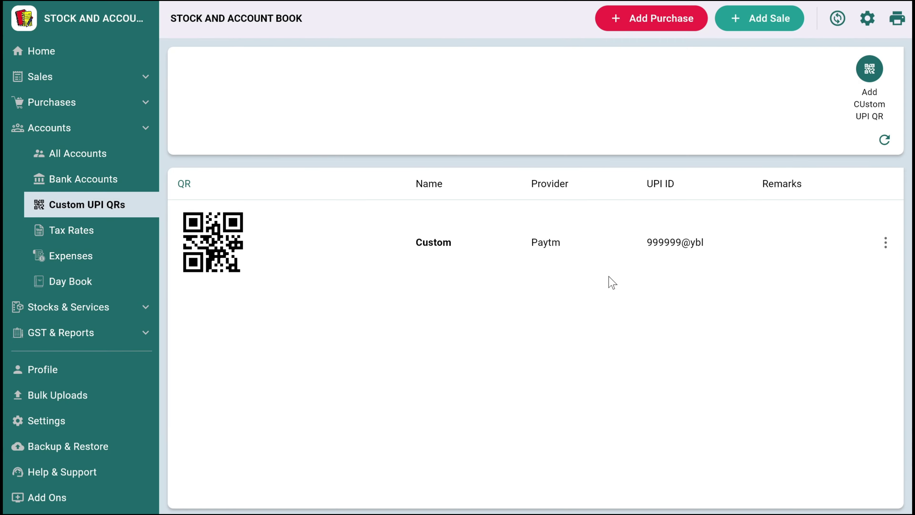
# Step: Return to the home dashboard and look at the Add Receipt form without adding a receipt
pyautogui.click(611, 284)
pyautogui.click(59, 52)
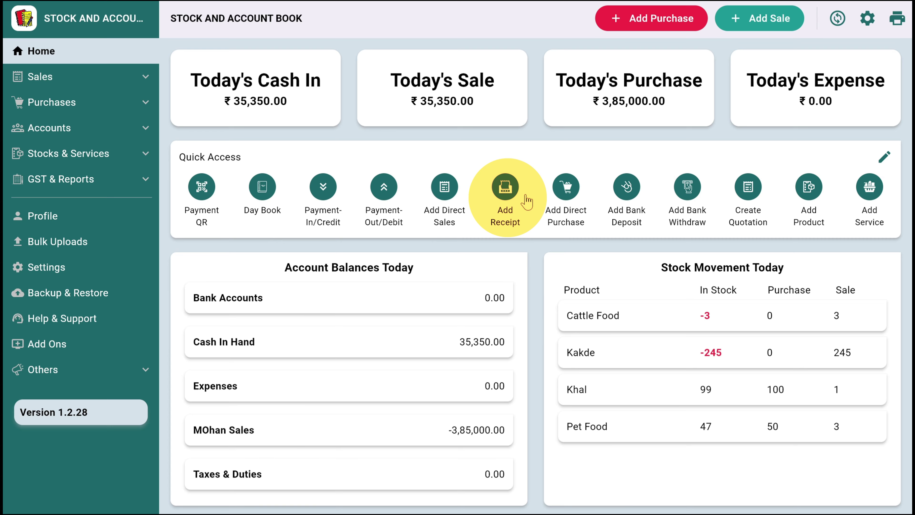
pyautogui.click(525, 197)
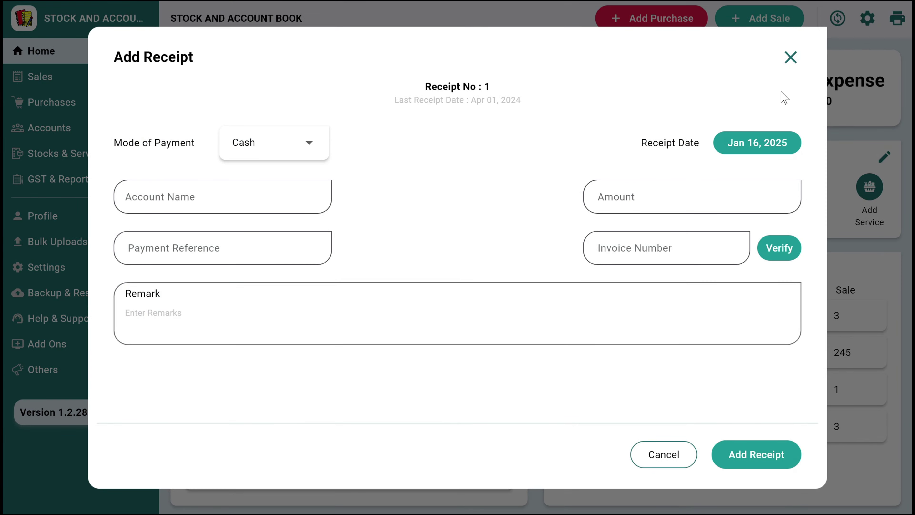
pyautogui.click(789, 58)
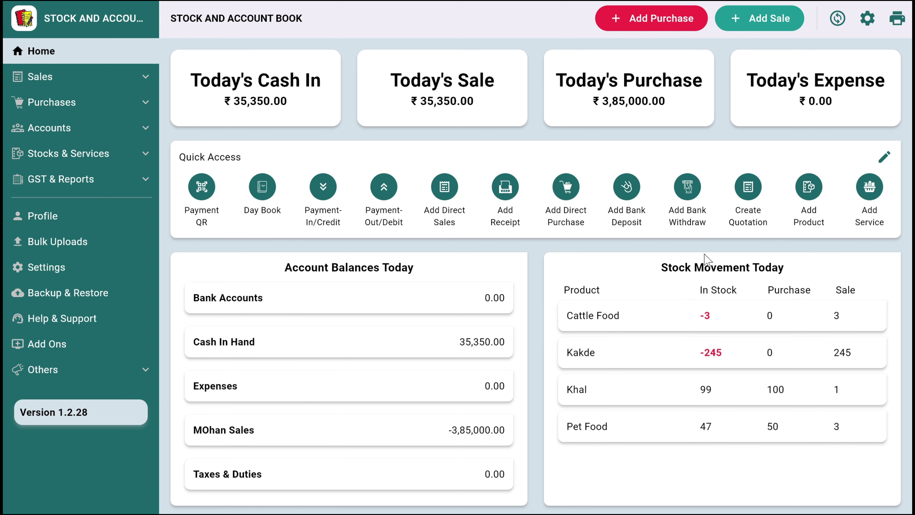
# Step: Show the list of sales invoices and examine the item rows in the details of invoice 12
pyautogui.click(66, 85)
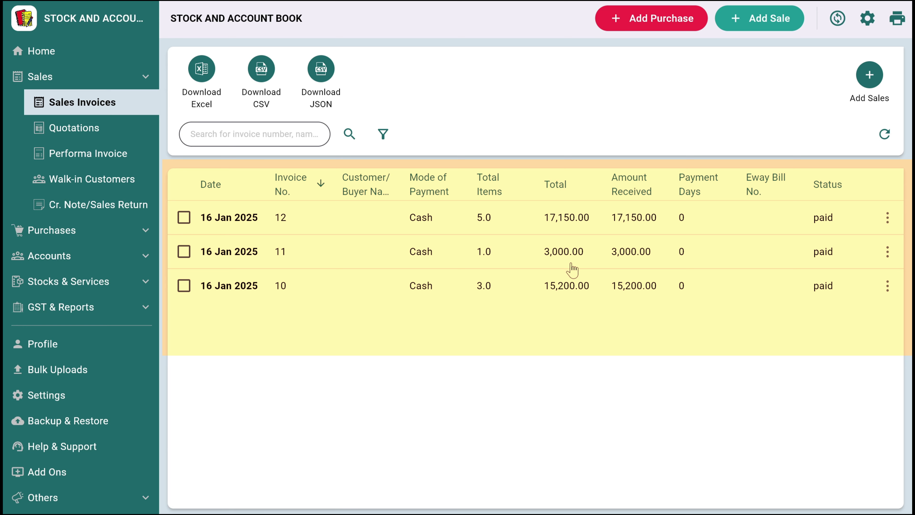
pyautogui.click(694, 225)
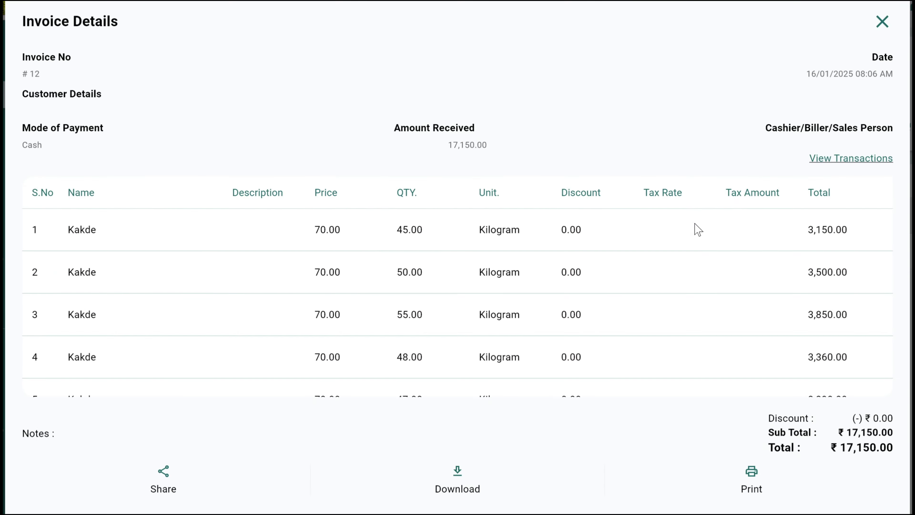
pyautogui.scroll(-1, 659, 291)
pyautogui.scroll(1, 661, 291)
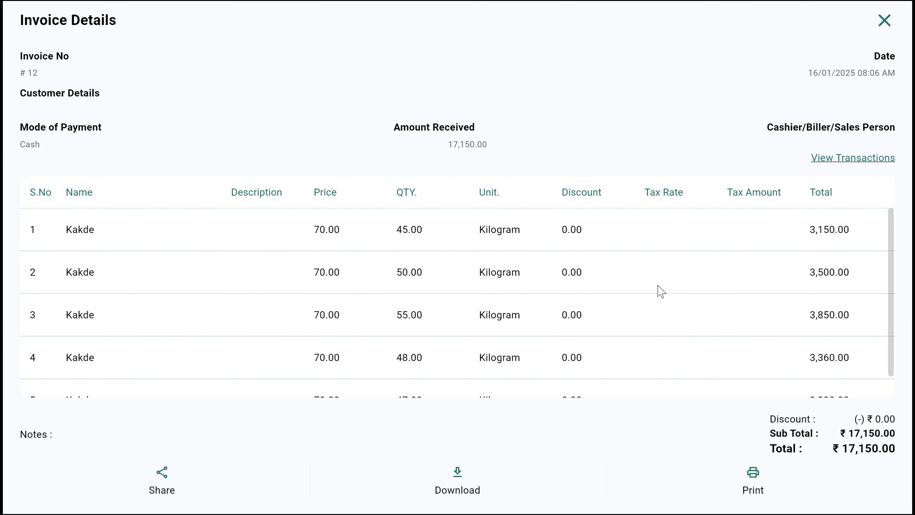
pyautogui.scroll(-1, 661, 292)
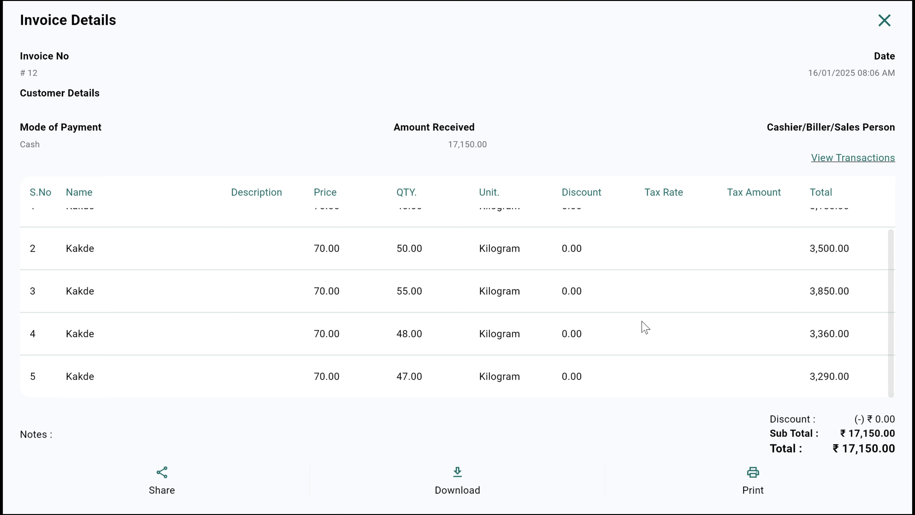
pyautogui.scroll(1, 645, 327)
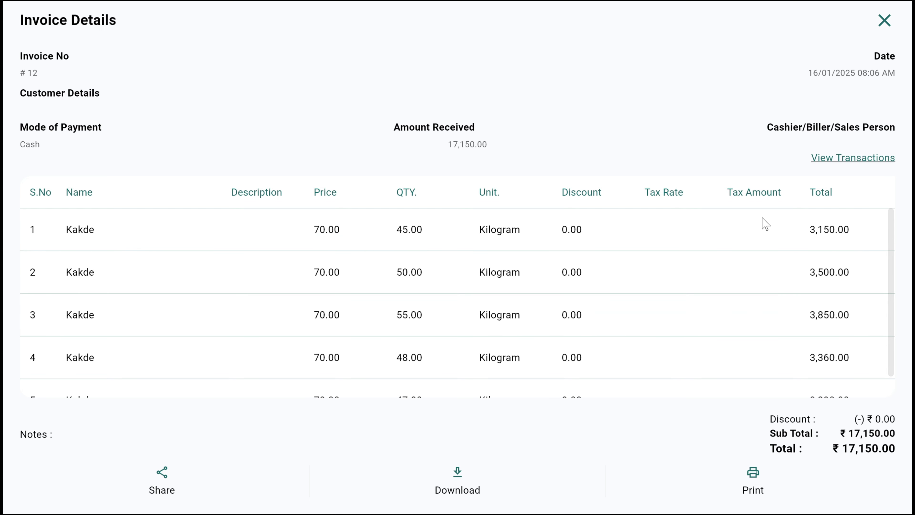
# Step: View the transaction history of invoice 12 and close the invoice details
pyautogui.click(830, 158)
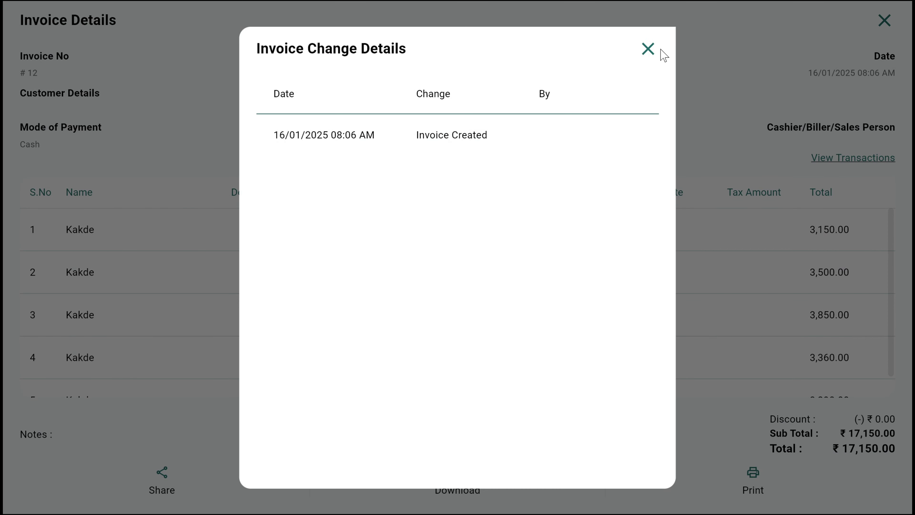
pyautogui.click(650, 49)
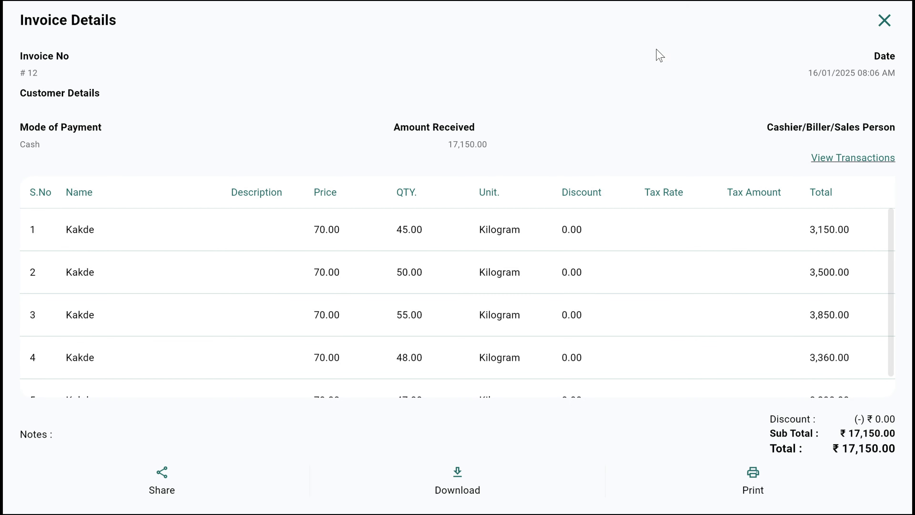
pyautogui.click(884, 21)
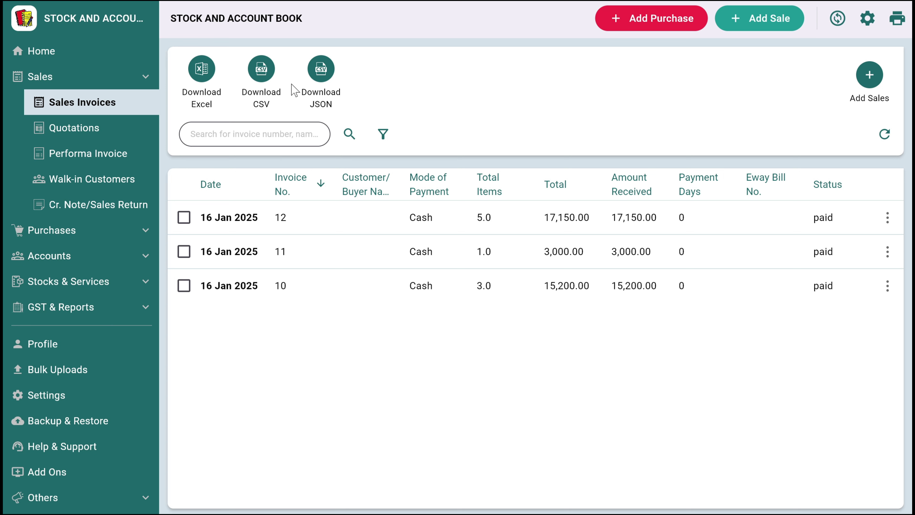
# Step: Look through the Quotations, Performa Invoice, Walk-in Customers and Cr. Note/Sales Return pages
pyautogui.click(94, 134)
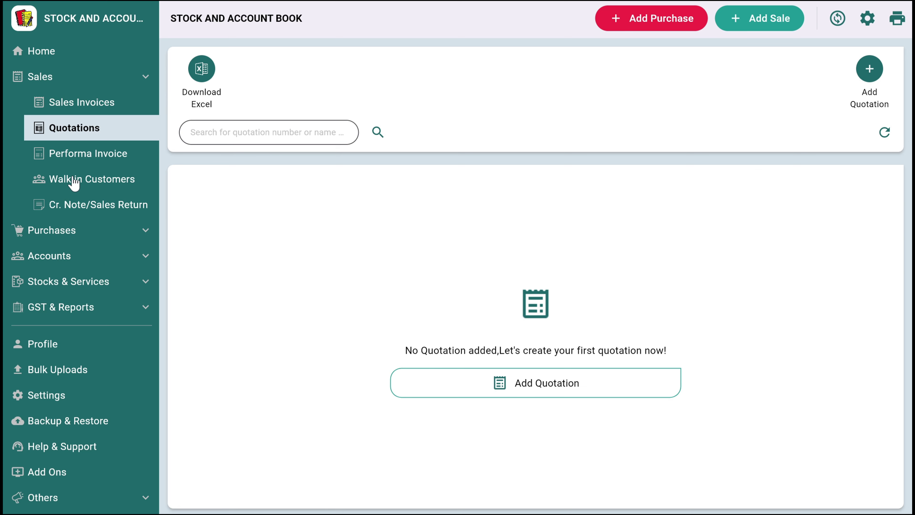
pyautogui.click(73, 160)
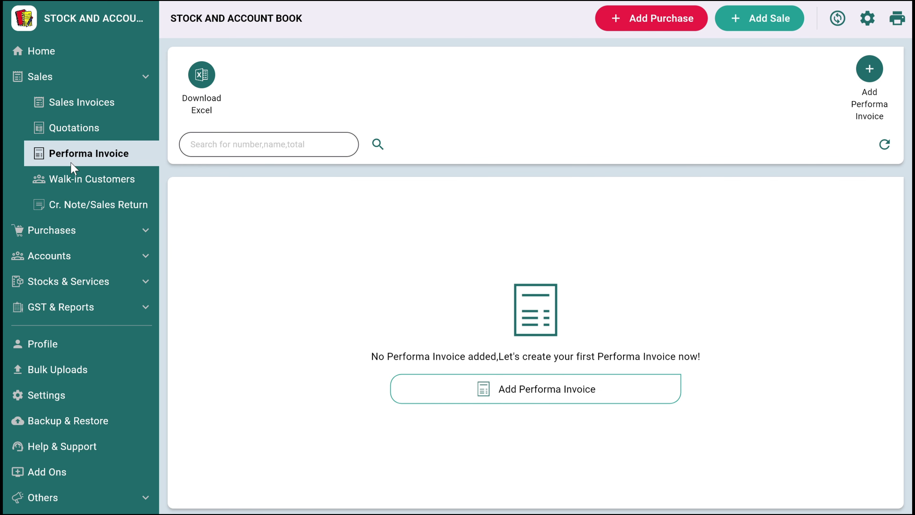
pyautogui.click(72, 184)
pyautogui.click(82, 207)
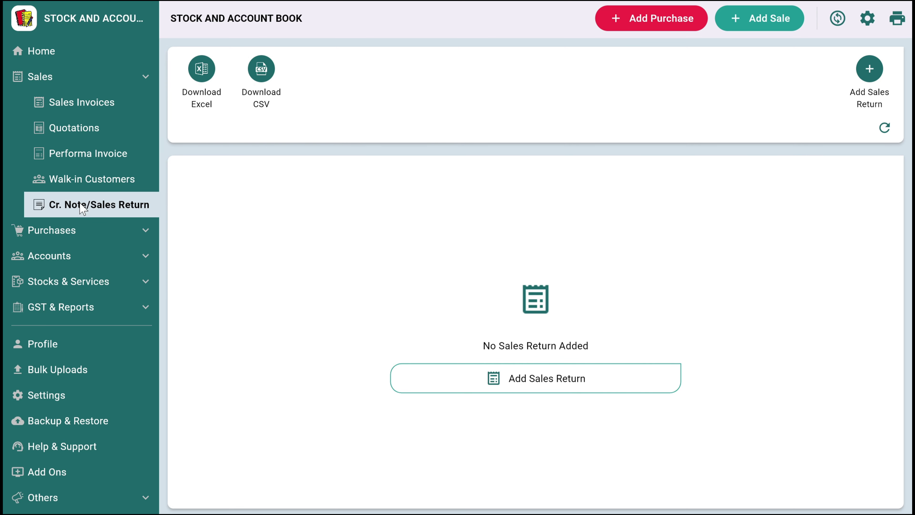
# Step: Mark purchase #1 in the purchases list as paid, with Cash as the mode of payment
pyautogui.click(83, 231)
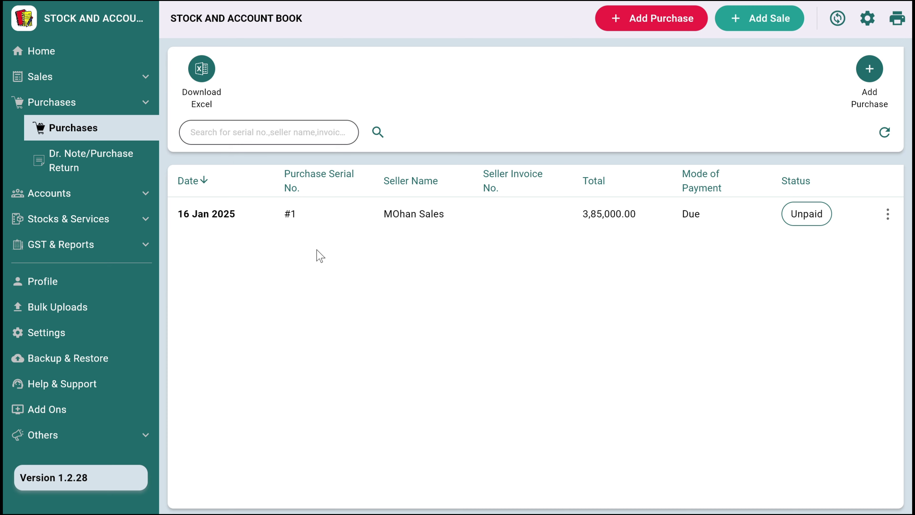
pyautogui.click(888, 215)
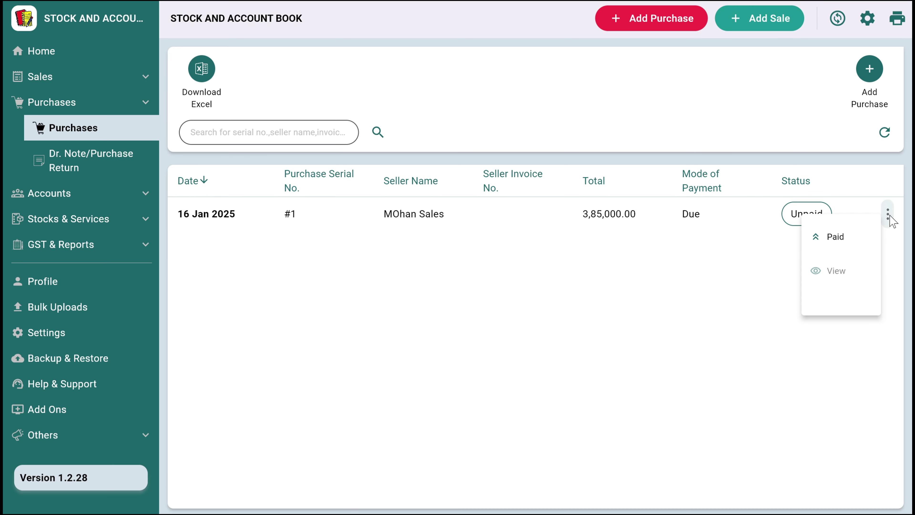
pyautogui.click(835, 237)
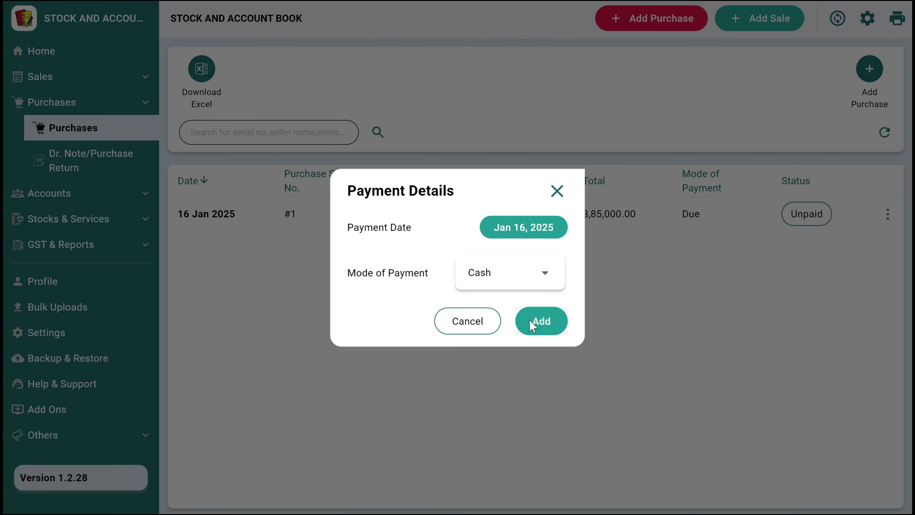
pyautogui.click(540, 321)
# Step: View the details of purchase #1 and its transaction history
pyautogui.click(628, 229)
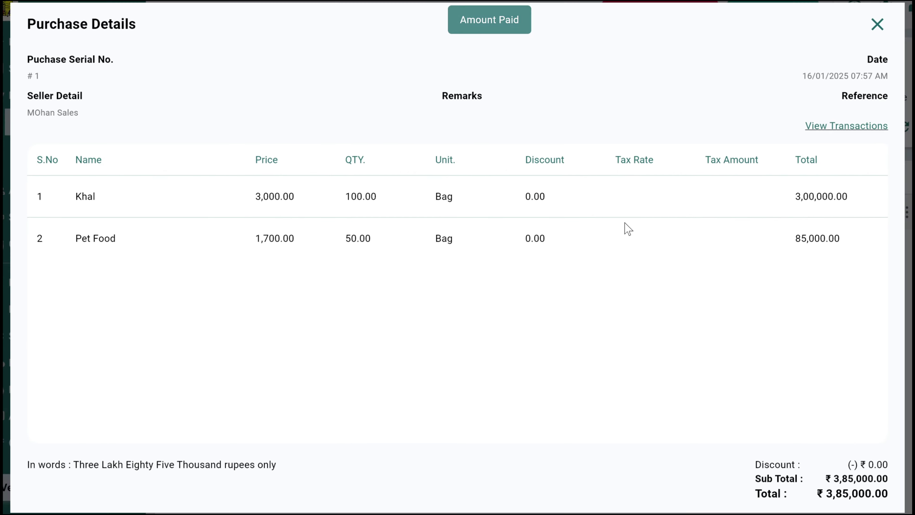
pyautogui.click(857, 124)
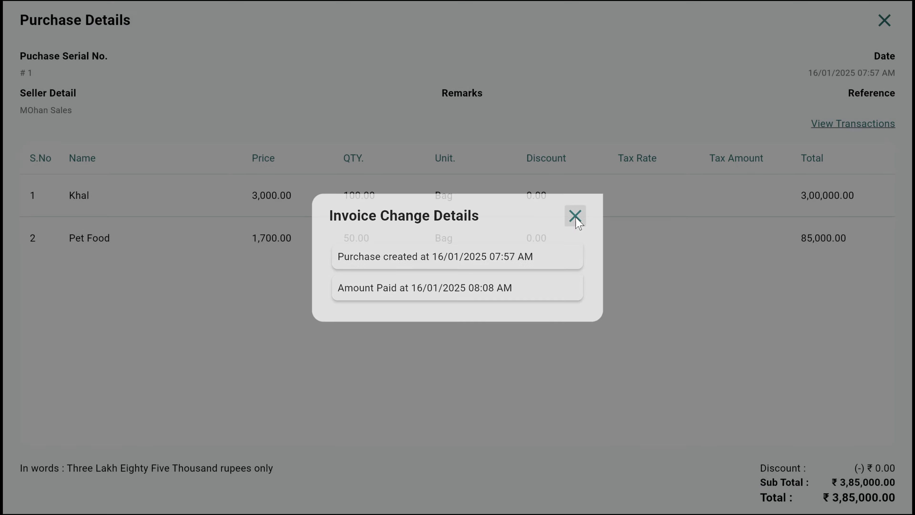
pyautogui.click(575, 216)
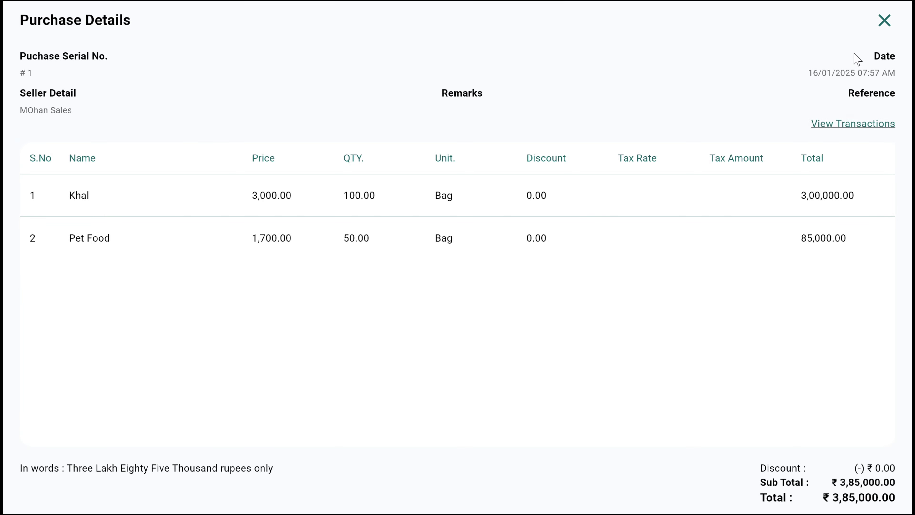
# Step: Close the purchase details and check today's totals, account balances and stock movement on the Home dashboard
pyautogui.click(879, 31)
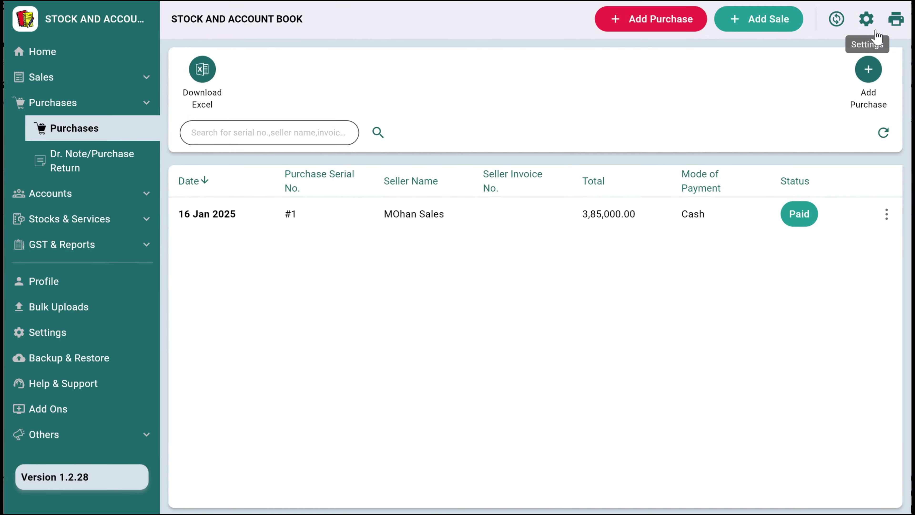
pyautogui.click(80, 50)
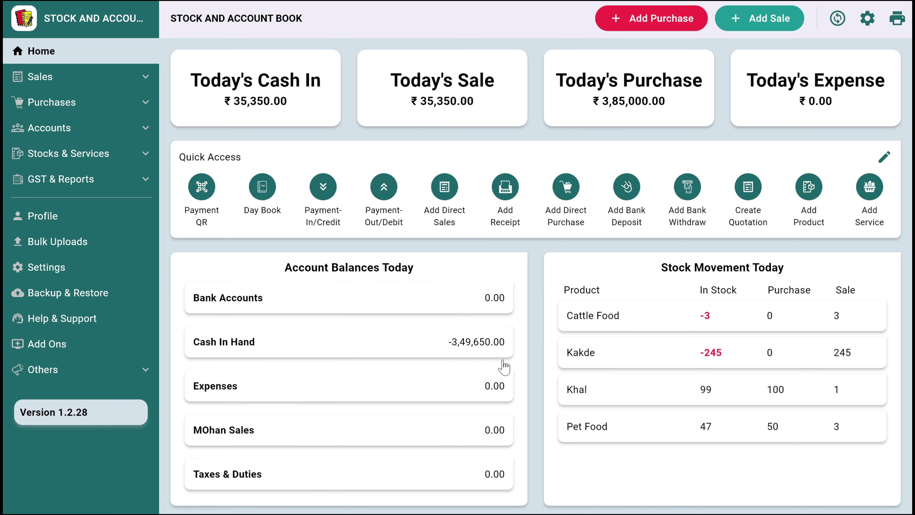
# Step: Open the list of all accounts and look through its additional options and the actions available for the MOhan Sales account
pyautogui.click(77, 128)
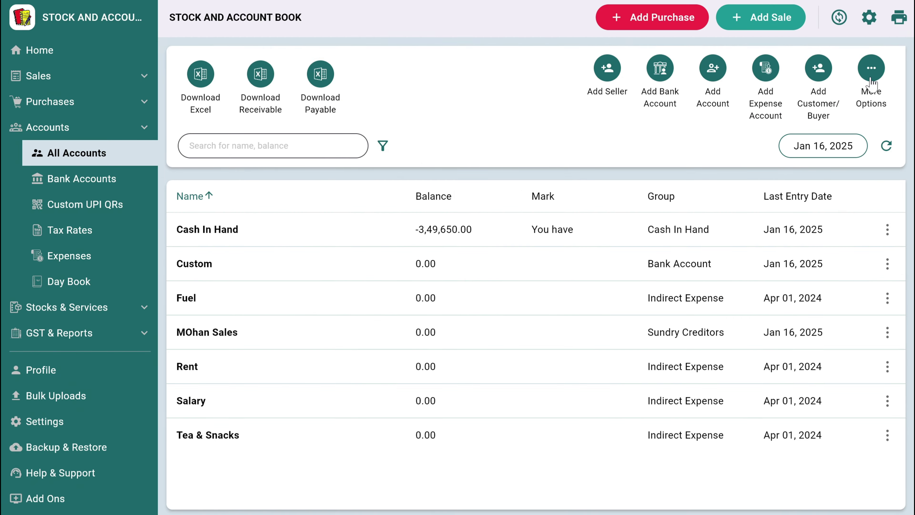
pyautogui.click(834, 127)
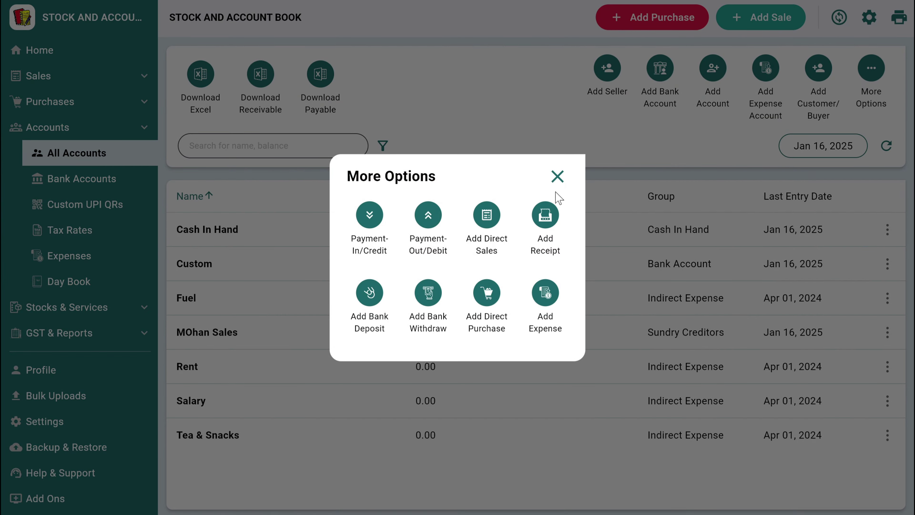
pyautogui.click(557, 177)
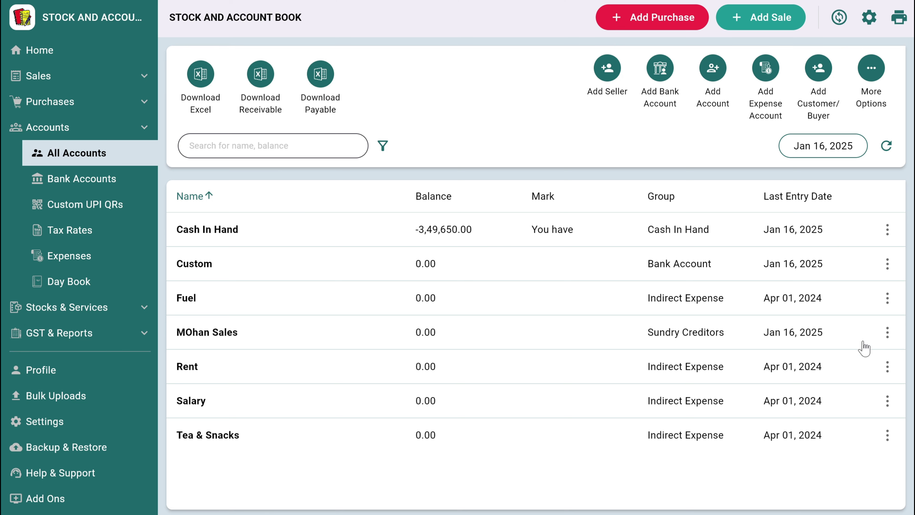
pyautogui.click(887, 332)
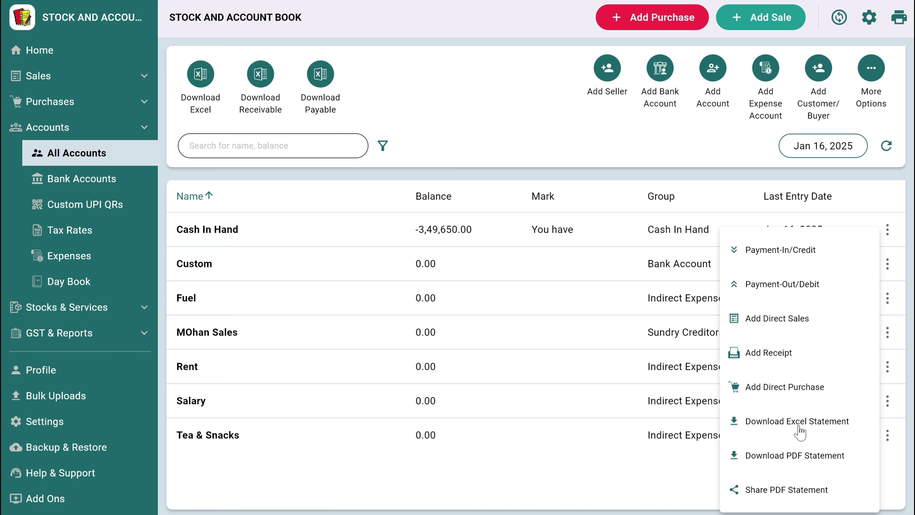
pyautogui.click(686, 481)
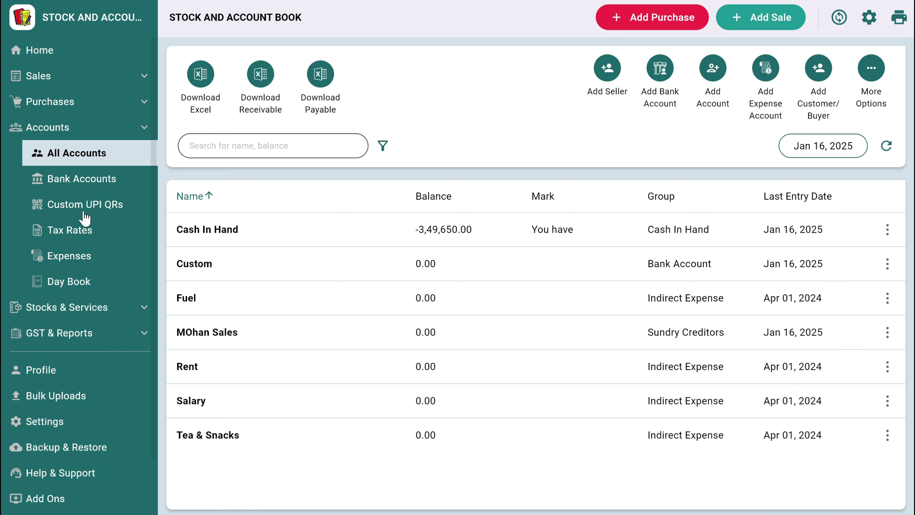
# Step: Look through the Bank Accounts, Custom UPI QRs, Expenses and Day Book pages, including the Day Book's date selection
pyautogui.click(88, 180)
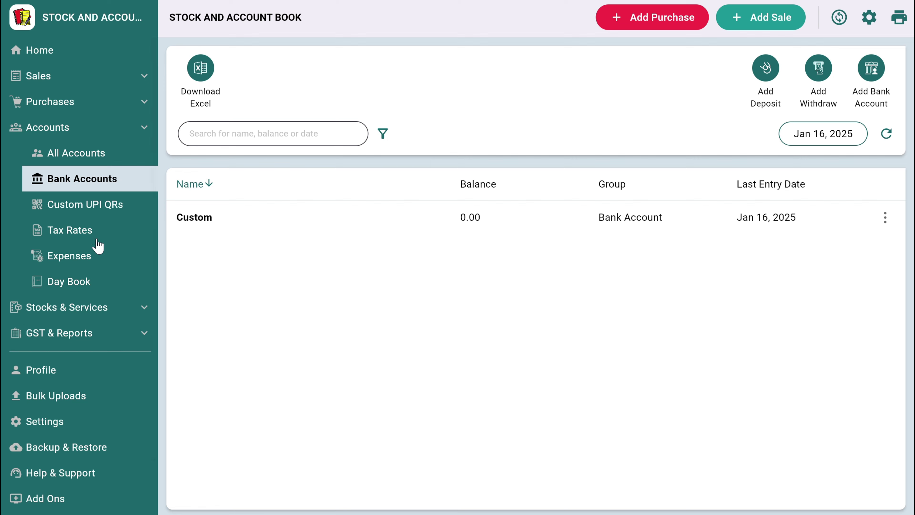
pyautogui.click(82, 205)
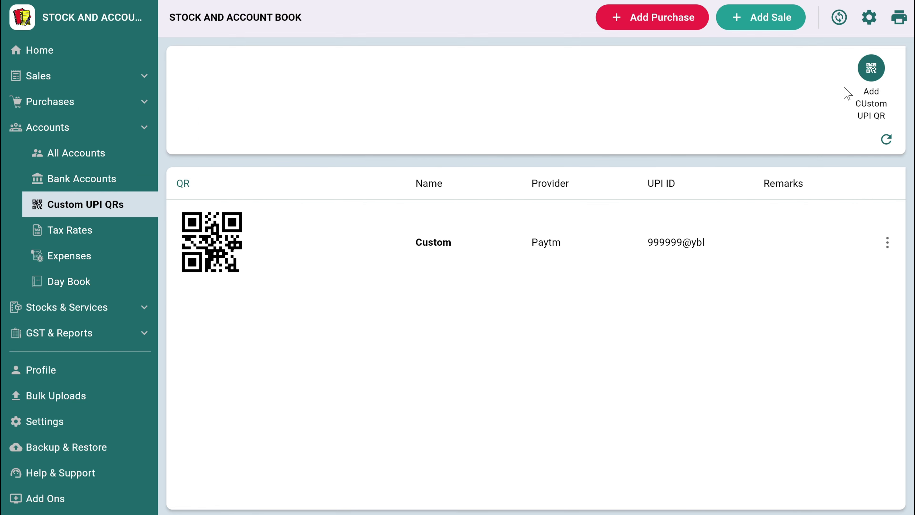
pyautogui.click(100, 256)
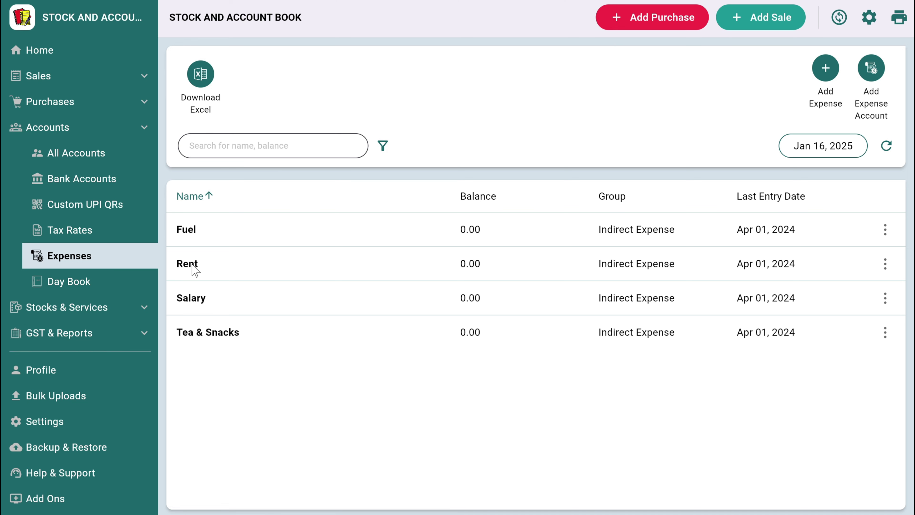
pyautogui.click(103, 280)
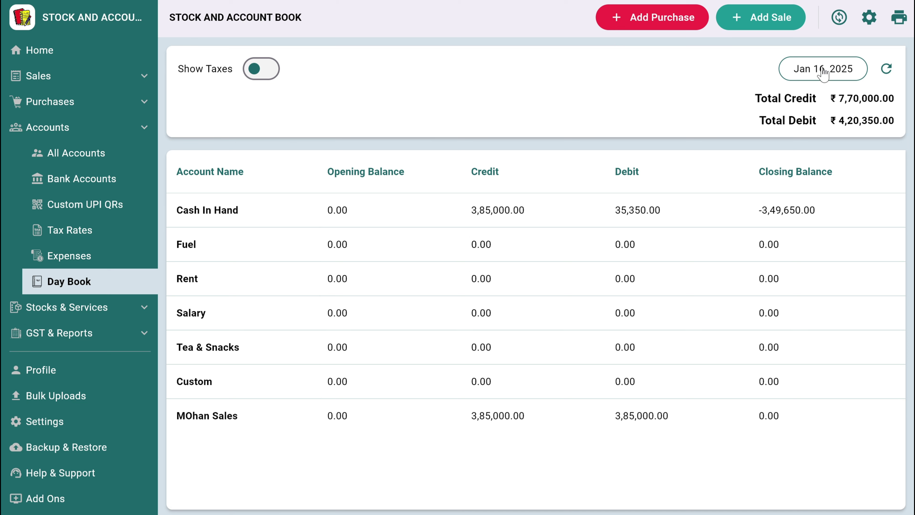
pyautogui.click(813, 66)
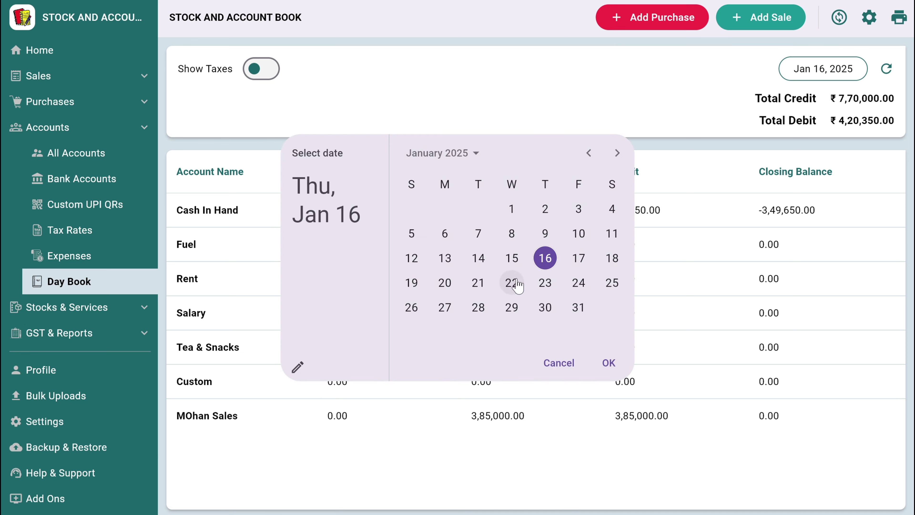
pyautogui.click(568, 367)
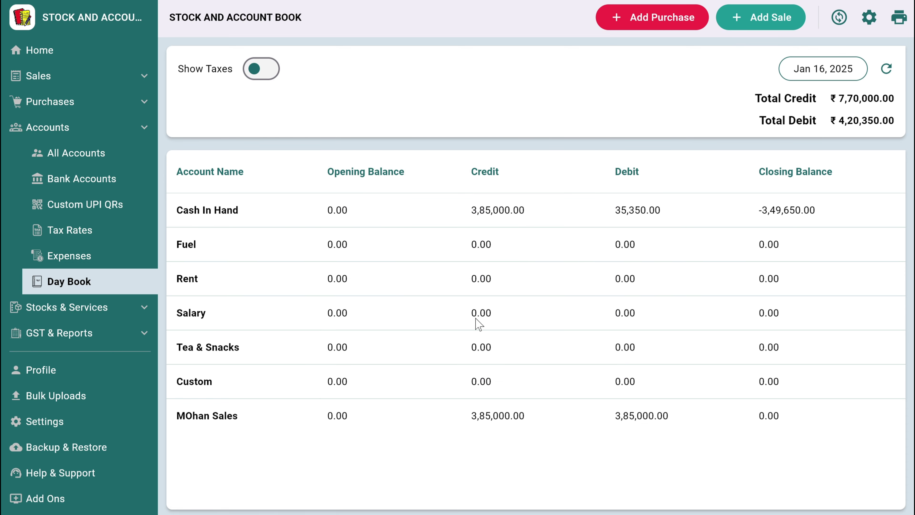
# Step: View the stock movements of Kakde and the details of the linked invoice 12
pyautogui.click(93, 308)
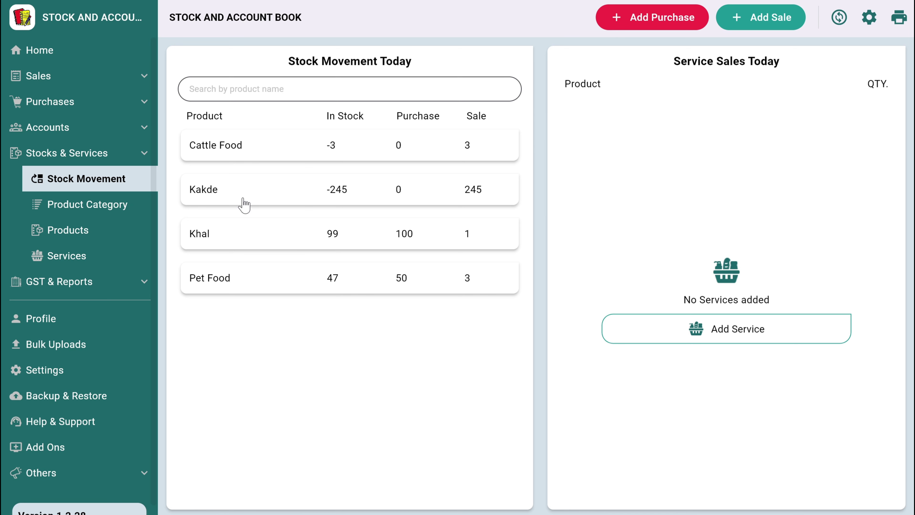
pyautogui.click(257, 201)
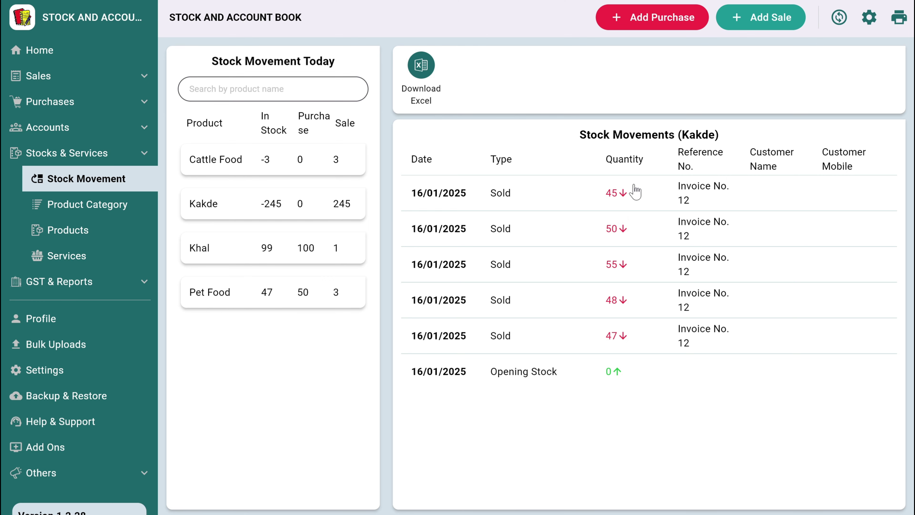
pyautogui.click(674, 342)
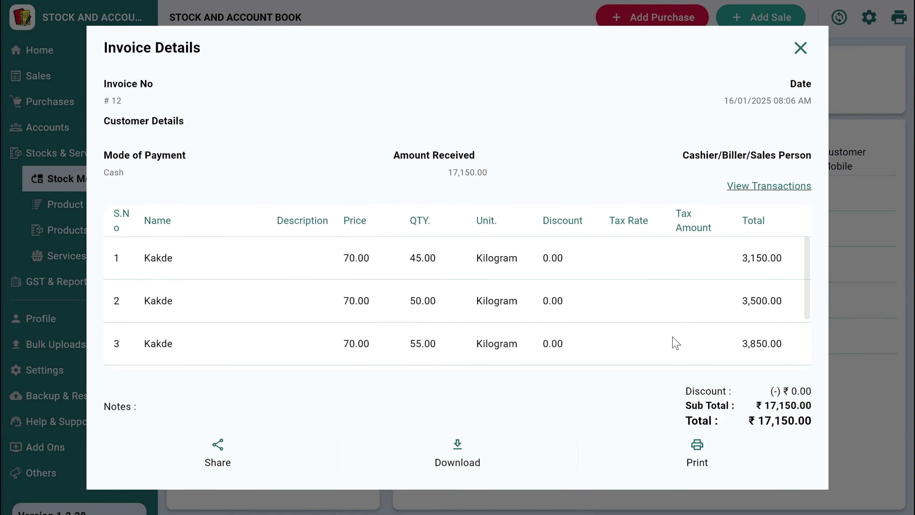
pyautogui.scroll(-3, 670, 336)
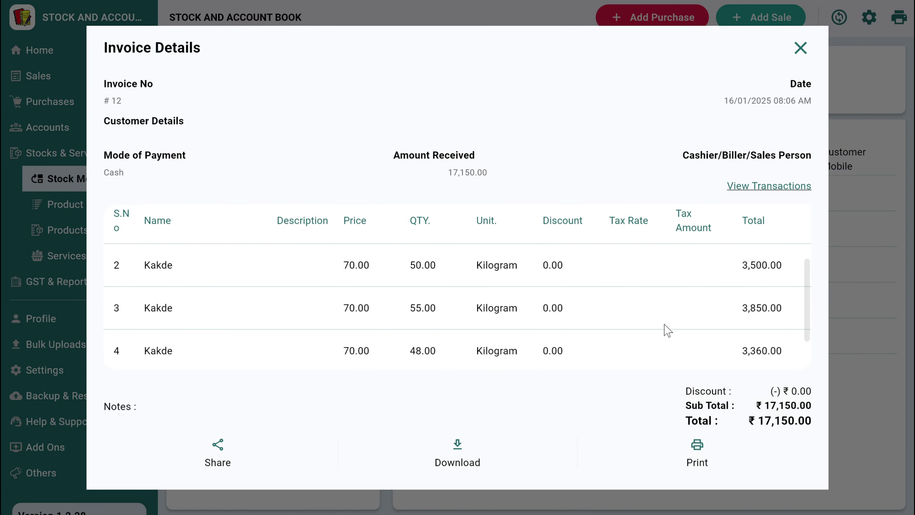
pyautogui.click(800, 48)
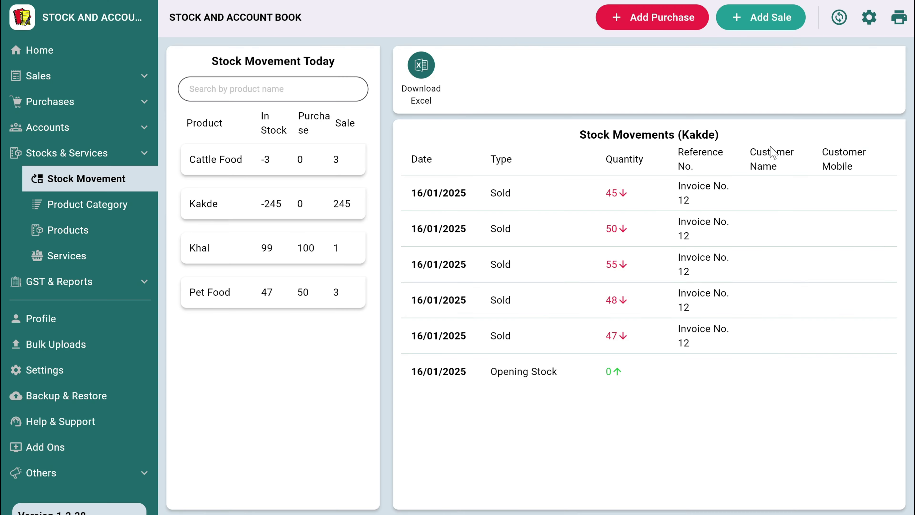
# Step: View the stock movements of Pet Food and check its entry for purchase serial no. 1
pyautogui.click(275, 300)
pyautogui.click(703, 228)
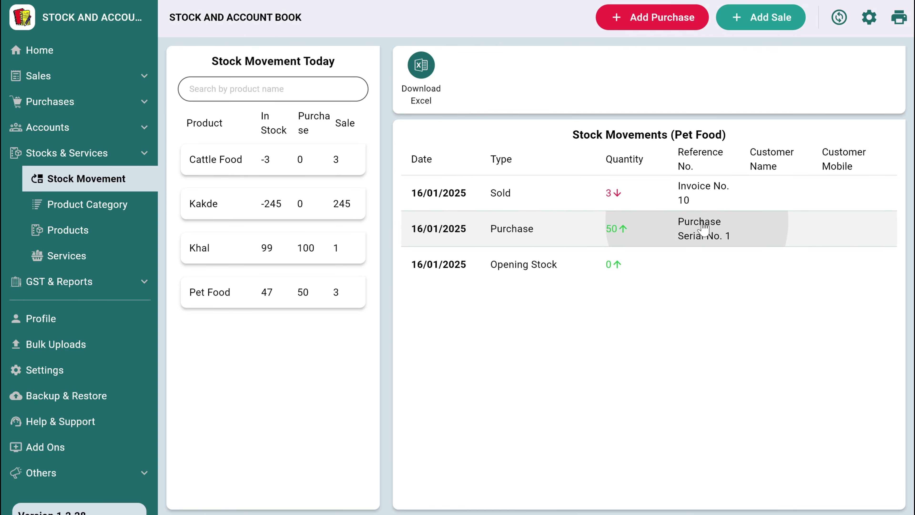
pyautogui.click(800, 46)
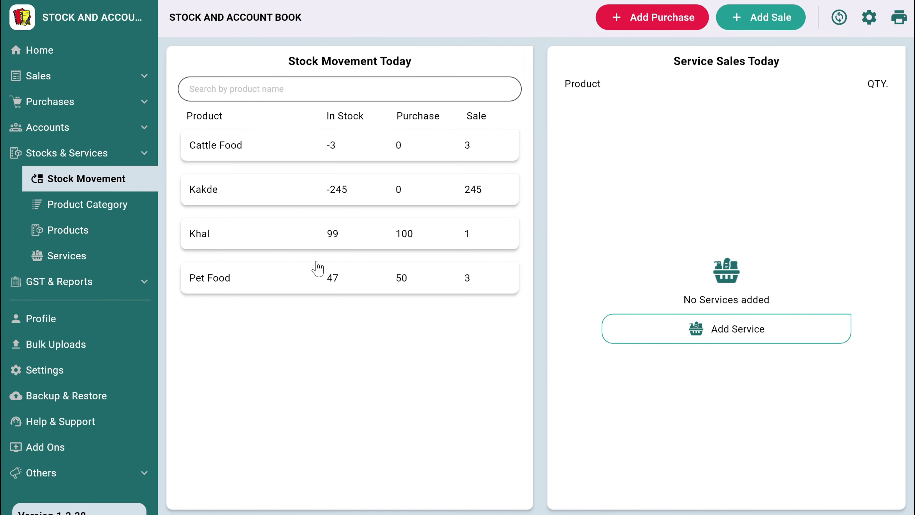
# Step: Open the Products list and check the actions available for Cattle Food
pyautogui.click(36, 230)
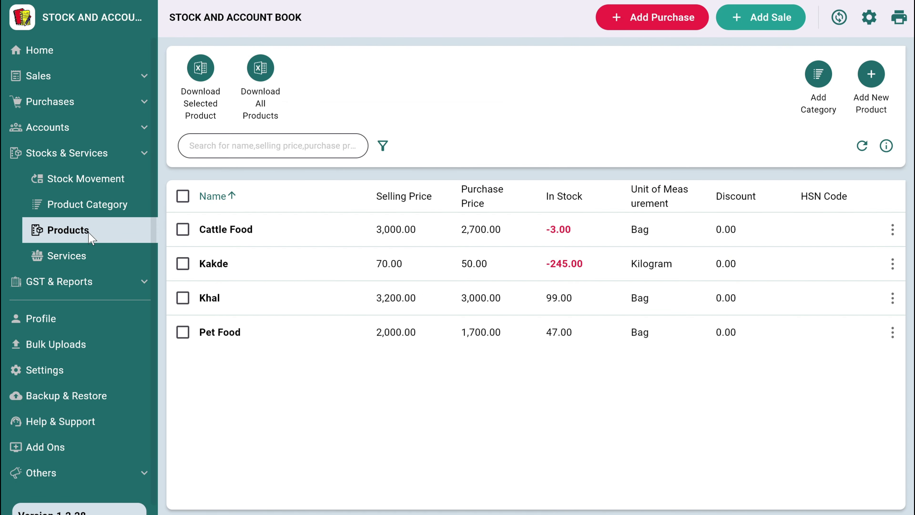
pyautogui.click(892, 231)
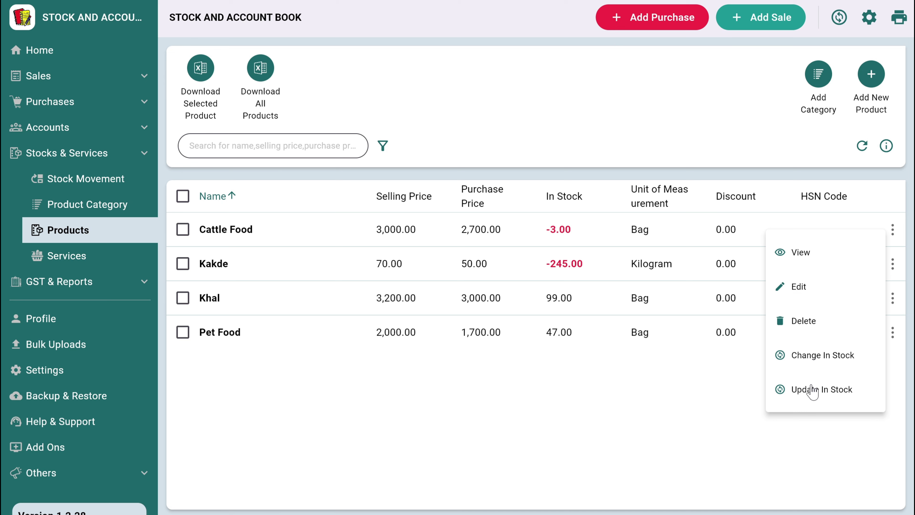
pyautogui.click(646, 369)
# Step: Review the Sales, Sales Wise Profit & Loss and Account Wise Sales reports, including the available reporting periods
pyautogui.click(85, 281)
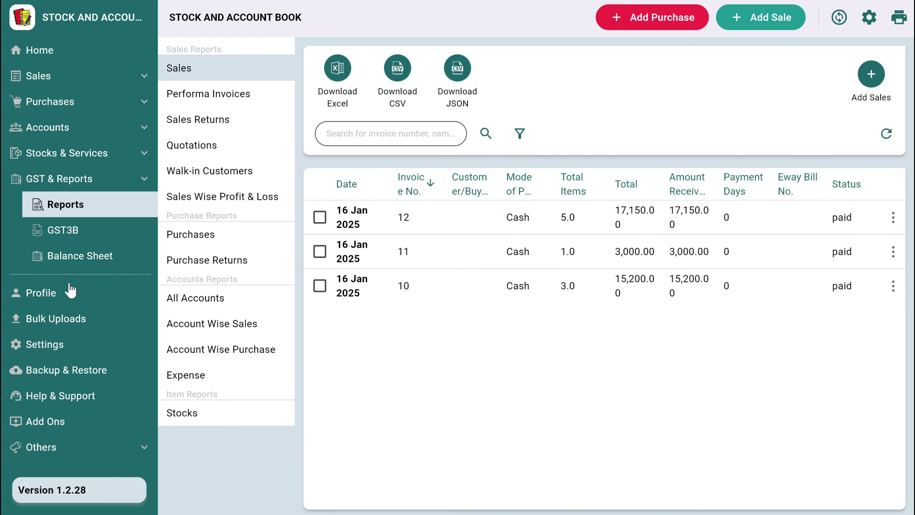
pyautogui.click(246, 196)
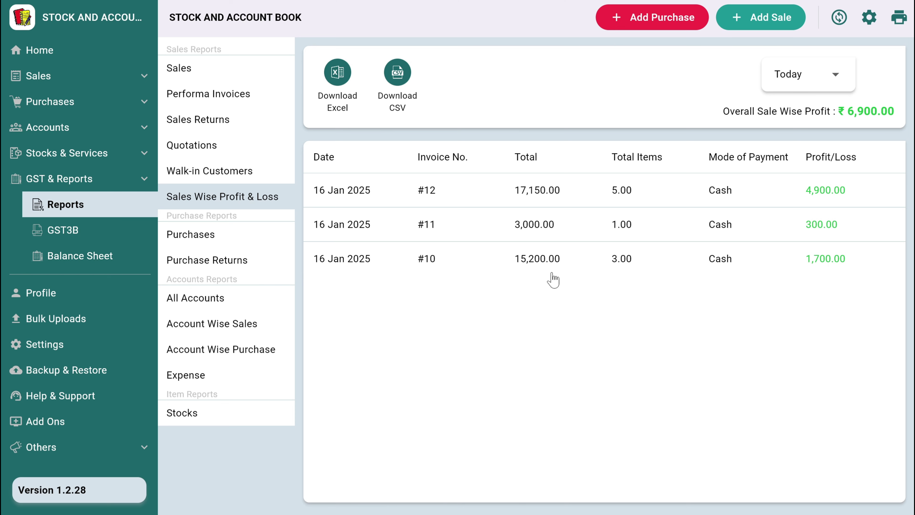
pyautogui.click(248, 324)
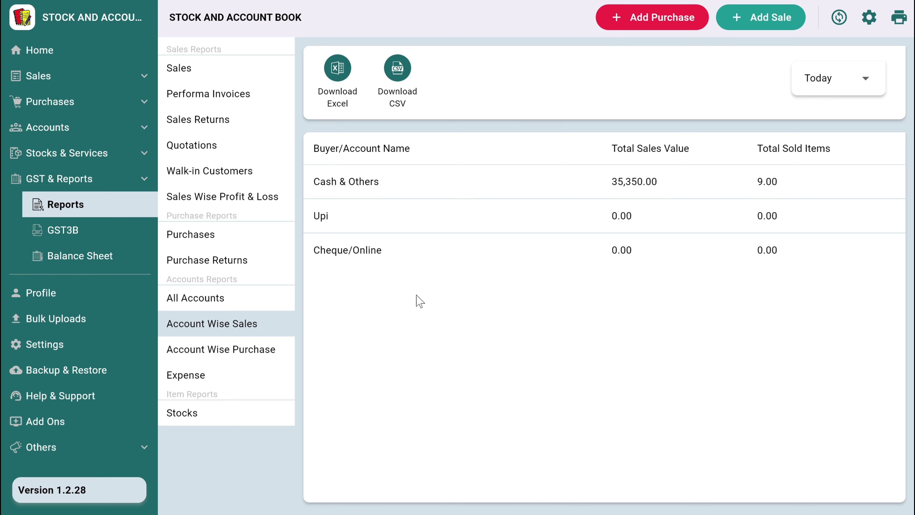
pyautogui.click(846, 77)
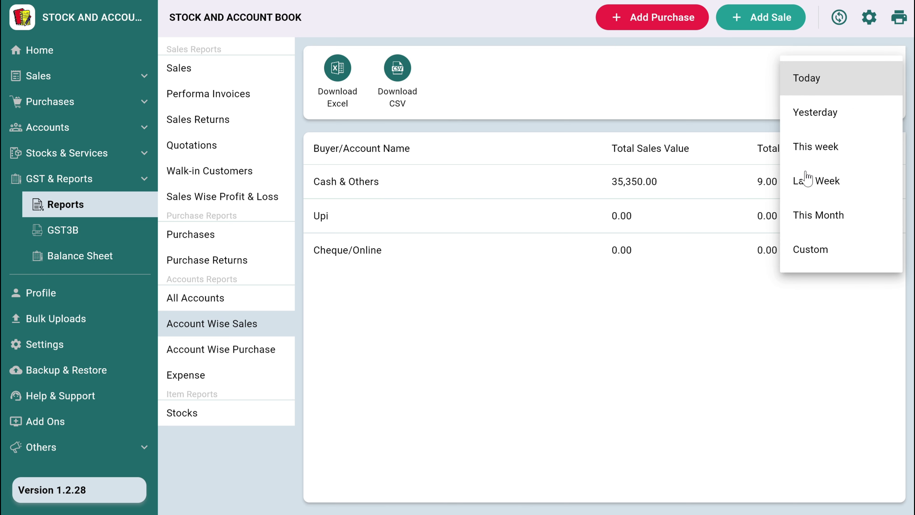
pyautogui.click(671, 289)
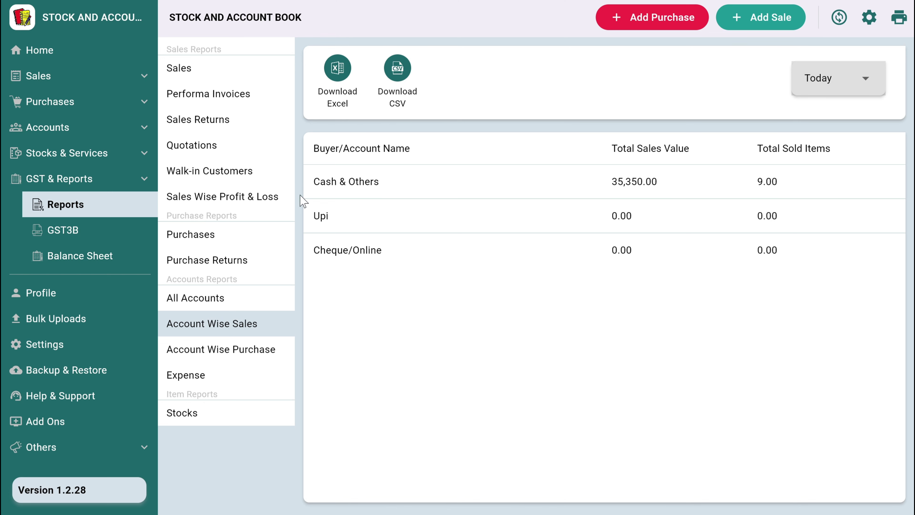
# Step: Open the Balance Sheet page and examine the sales profit by invoice, with the product-wise profit of invoice 10
pyautogui.click(101, 254)
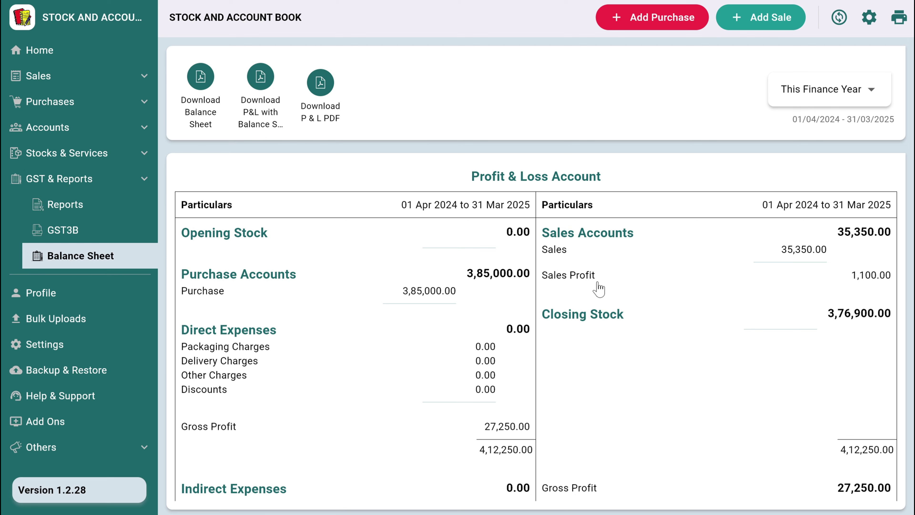
pyautogui.click(868, 281)
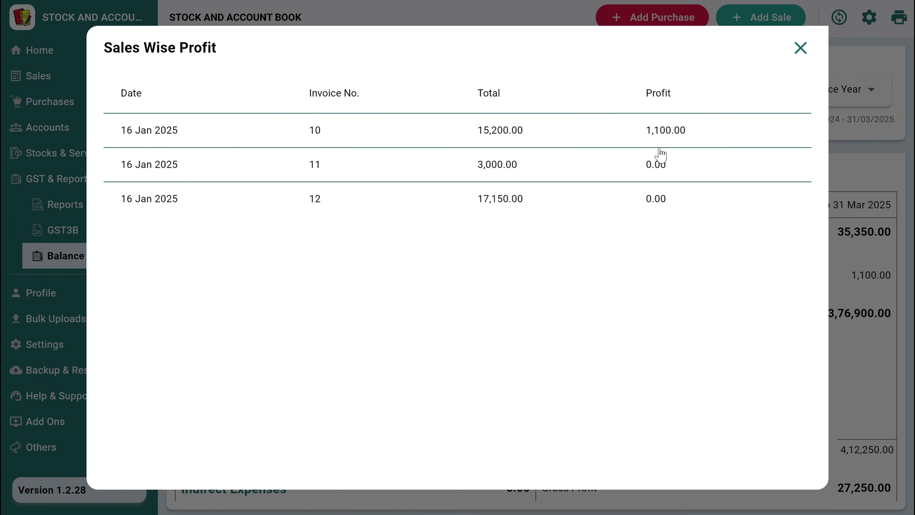
pyautogui.click(661, 139)
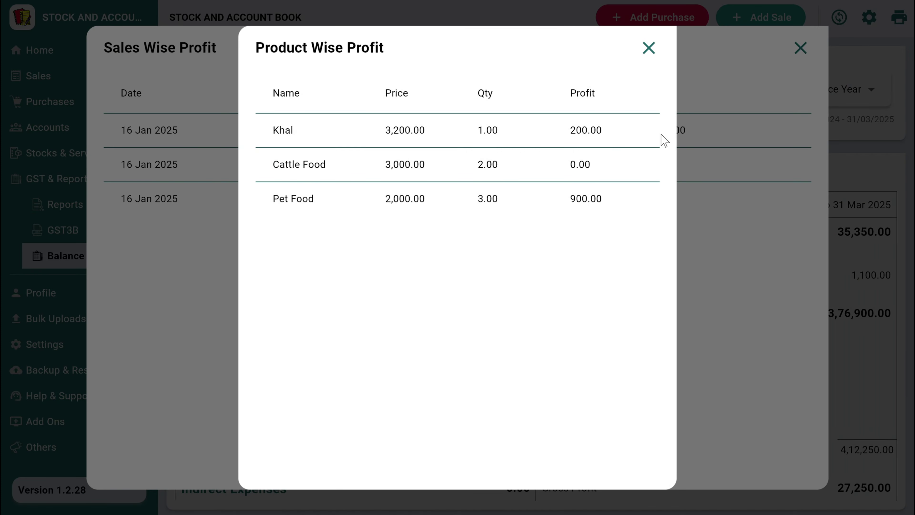
pyautogui.click(648, 50)
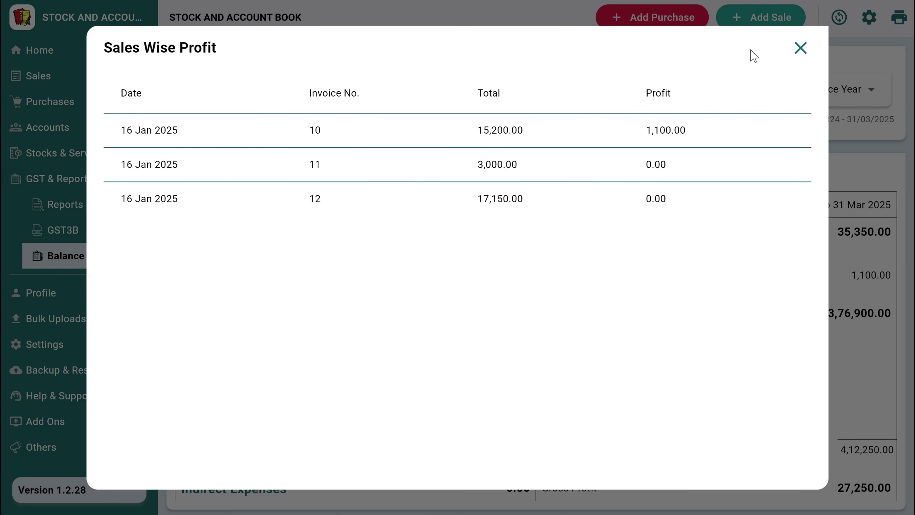
pyautogui.click(799, 49)
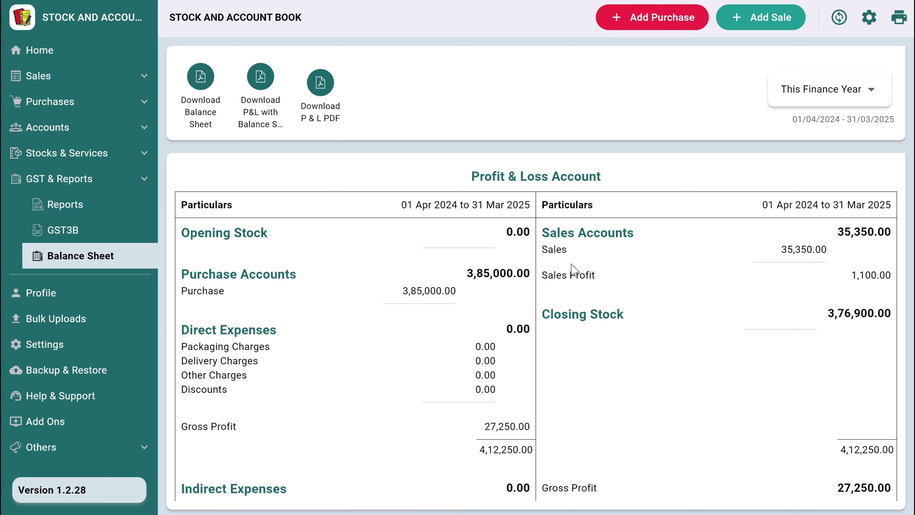
# Step: Read through the Profit & Loss Account for this finance year down to the start of the Balance Sheet
pyautogui.scroll(-3, 529, 272)
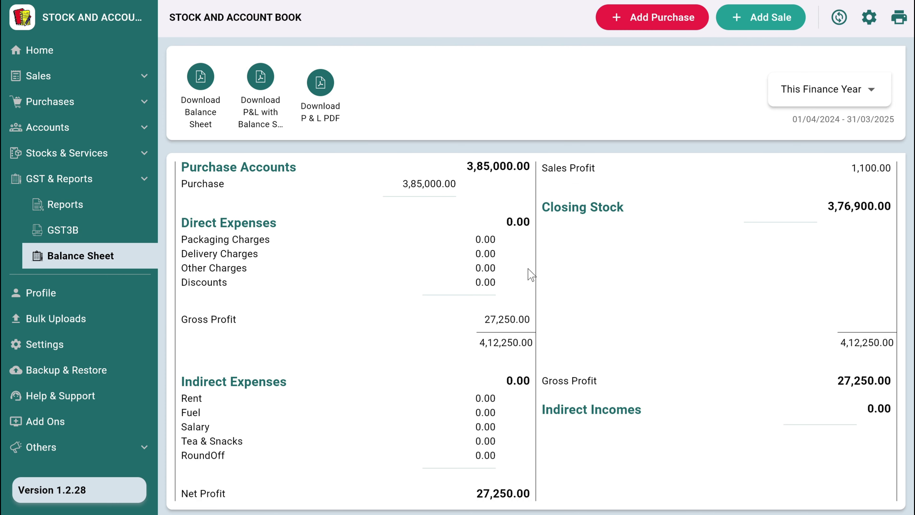
pyautogui.scroll(3, 531, 275)
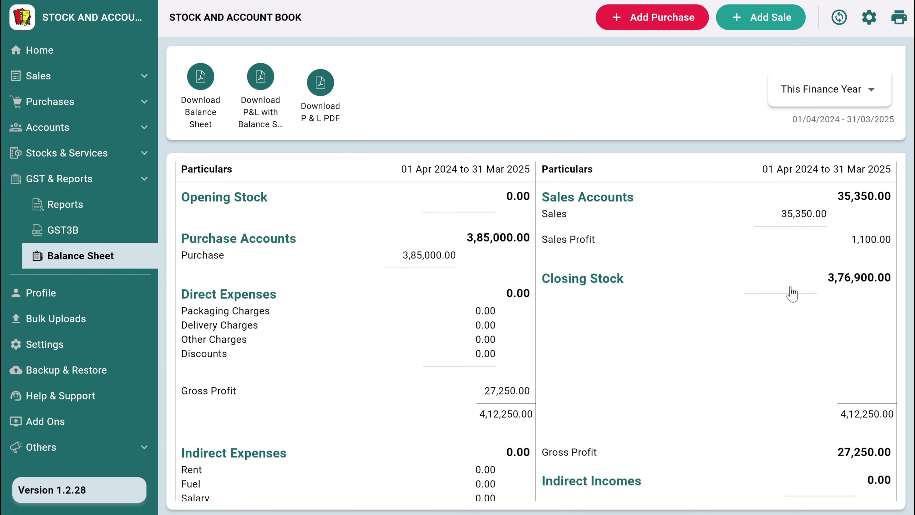
pyautogui.scroll(-6, 789, 296)
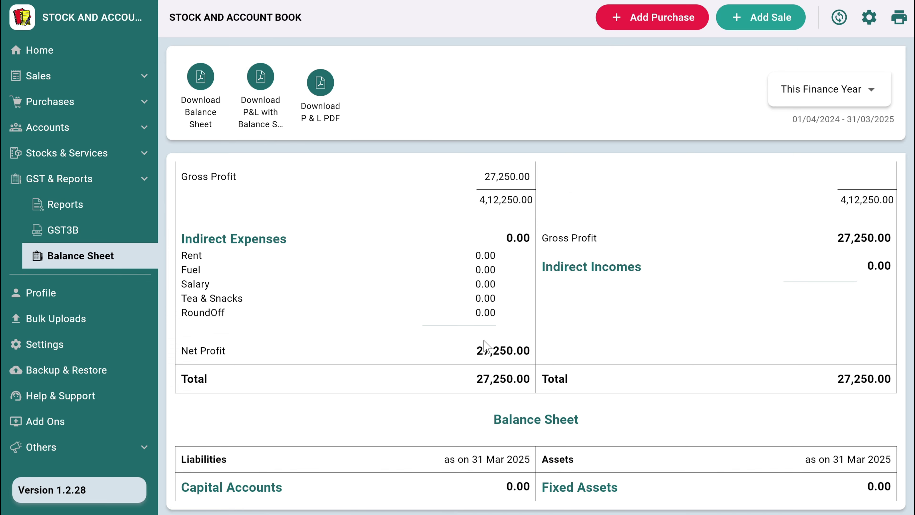
# Step: Read the Balance Sheet's liabilities and assets for this finance year, and open the GST3B report for this month
pyautogui.scroll(-6, 486, 347)
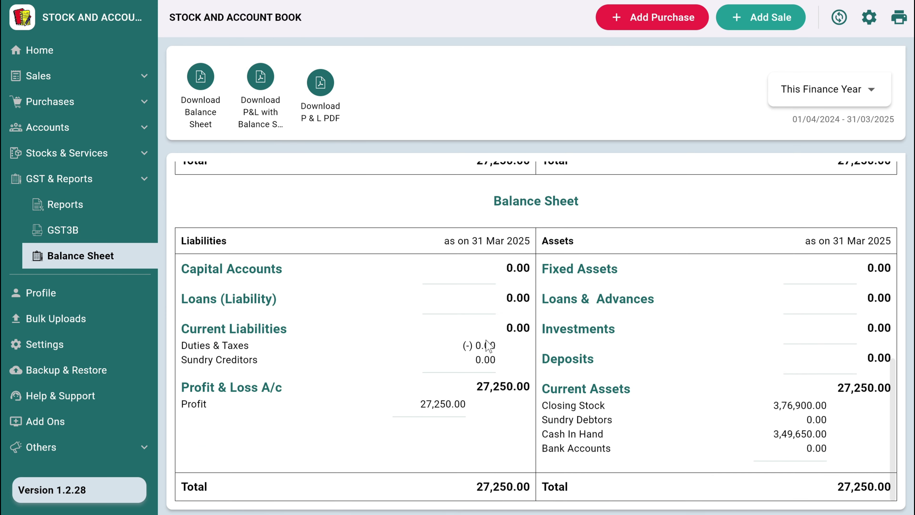
pyautogui.scroll(10, 488, 346)
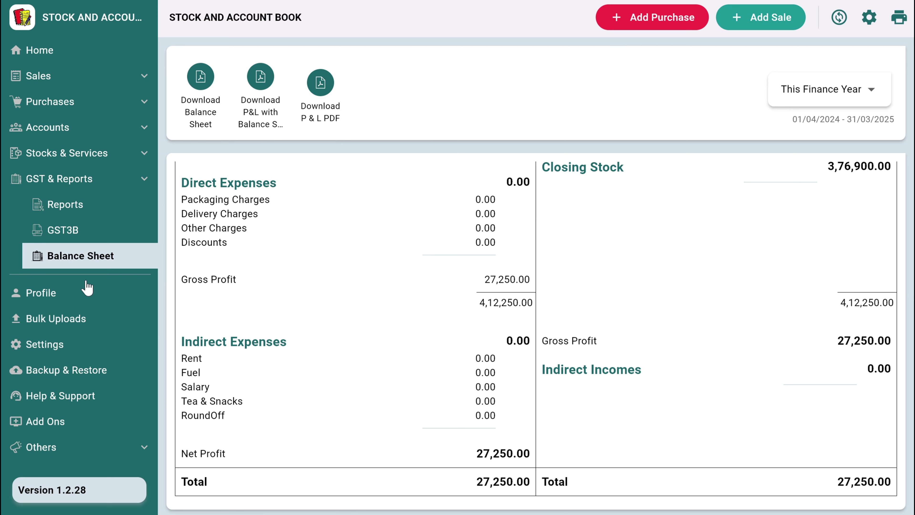
pyautogui.click(68, 231)
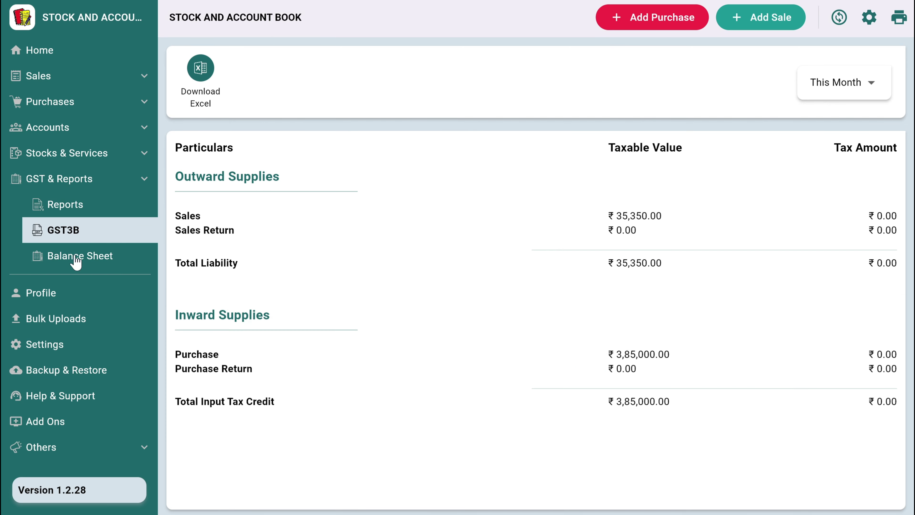
# Step: Look through the settings pages from Billing to Firms/Companies without changing any option, and return to the home dashboard
pyautogui.click(69, 344)
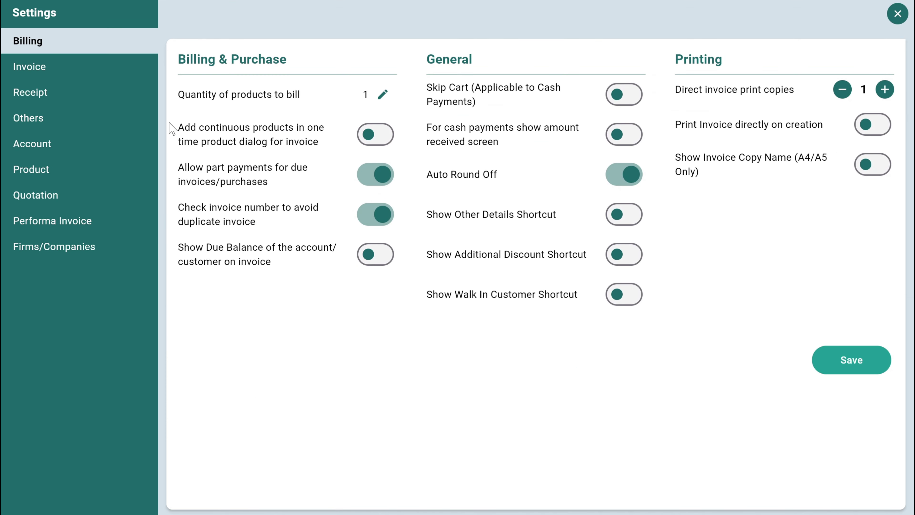
pyautogui.click(45, 73)
pyautogui.click(53, 101)
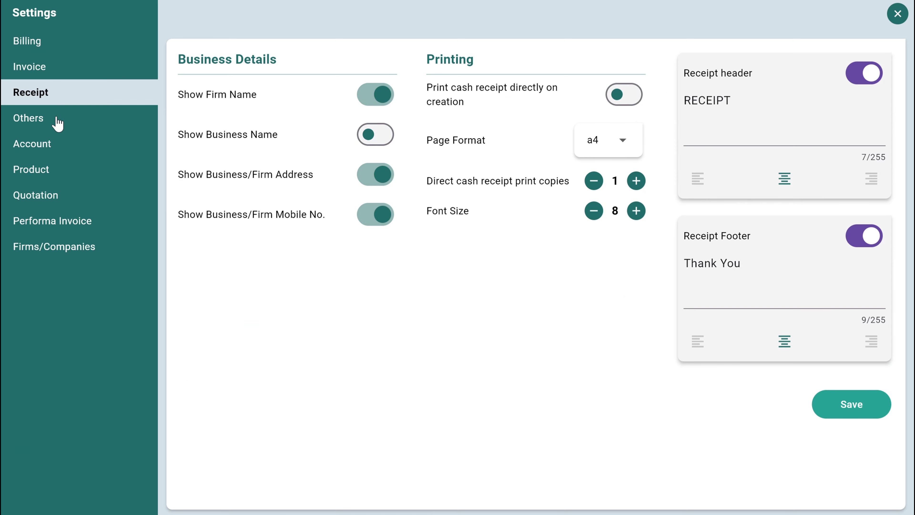
pyautogui.click(57, 125)
pyautogui.click(62, 145)
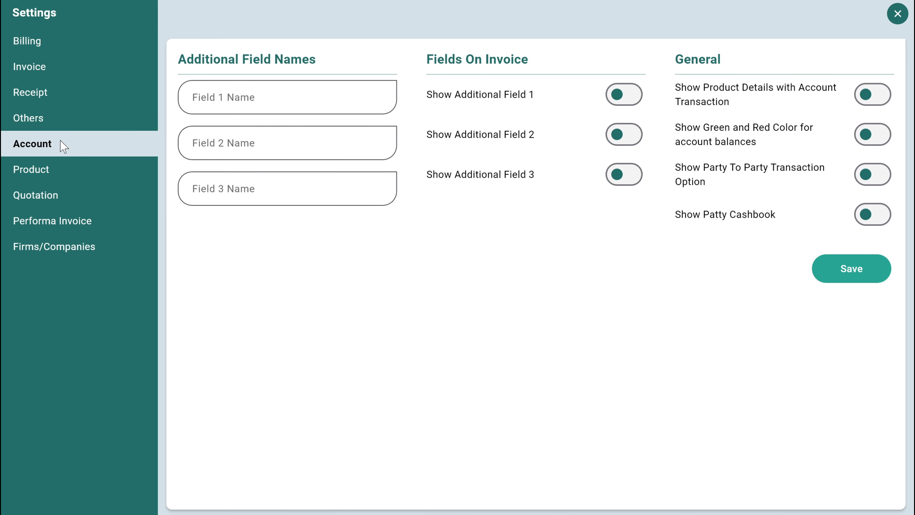
pyautogui.click(59, 171)
pyautogui.click(62, 198)
pyautogui.click(66, 220)
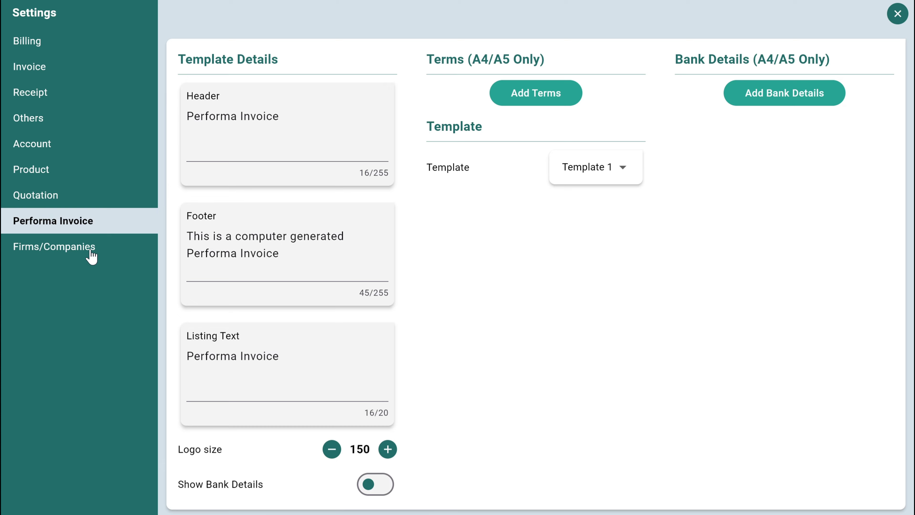
pyautogui.click(89, 254)
pyautogui.click(905, 16)
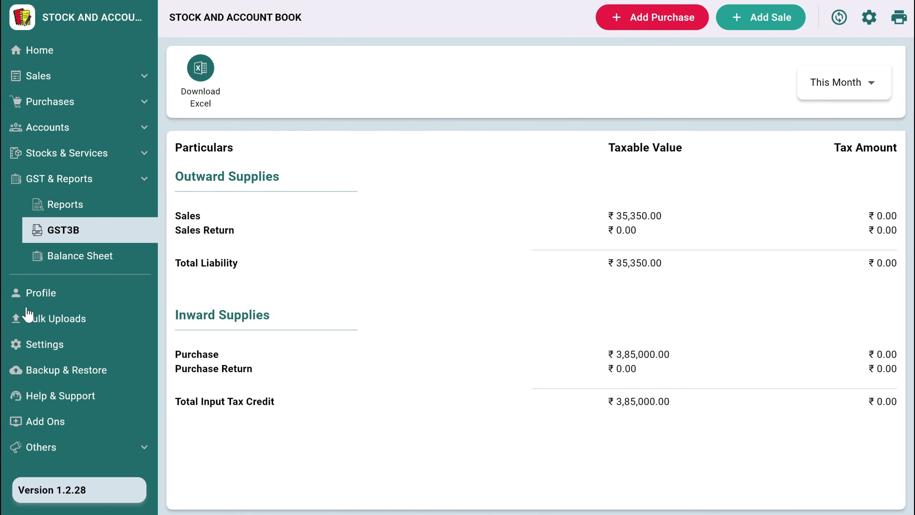
pyautogui.click(68, 45)
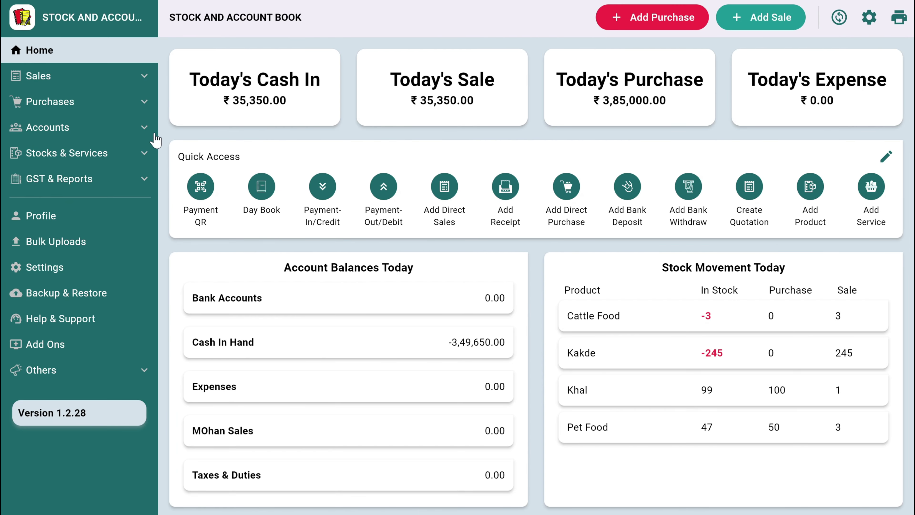